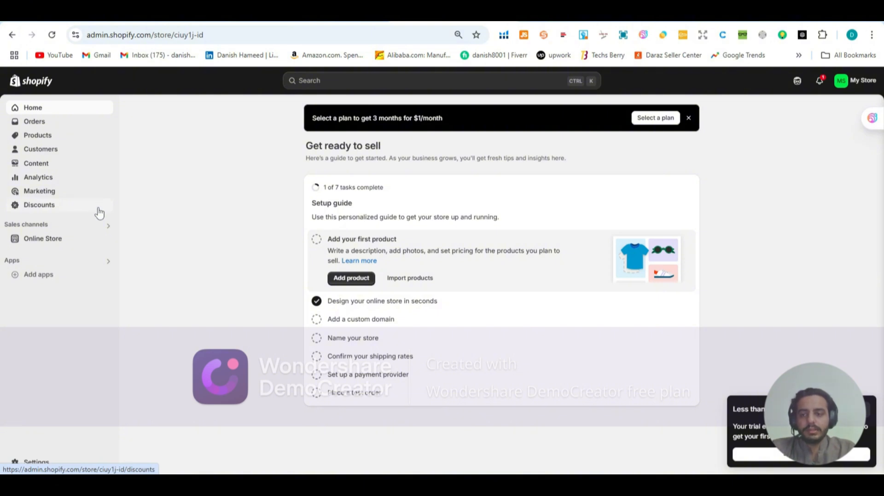
Step: Open the online store's Themes page and review the current Dawn theme and the theme library
{"action": "left_click", "coordinate": [50, 242]}
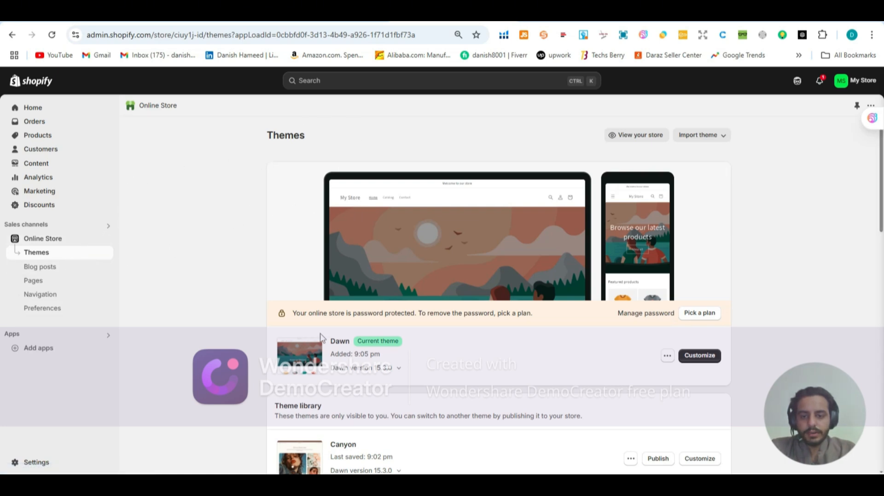
{"action": "left_click_drag", "start_coordinate": [331, 341], "coordinate": [353, 343]}
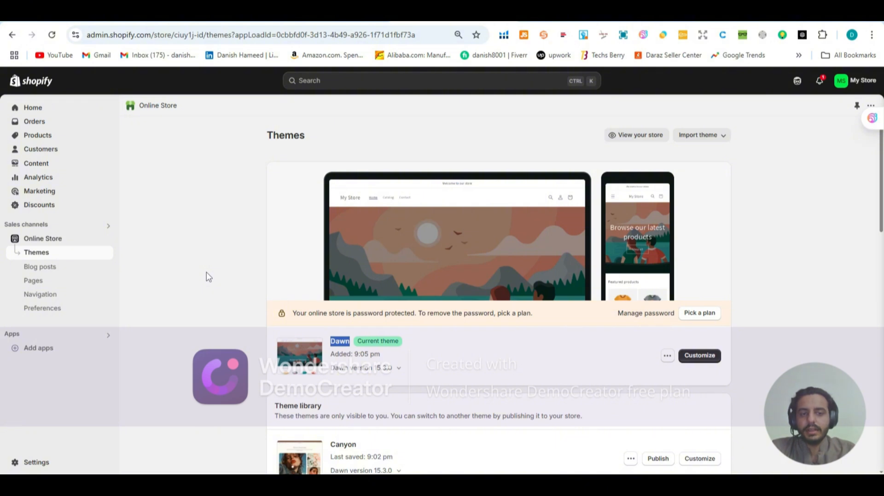
{"action": "scroll", "coordinate": [206, 276], "scroll_direction": "down", "scroll_amount": 3}
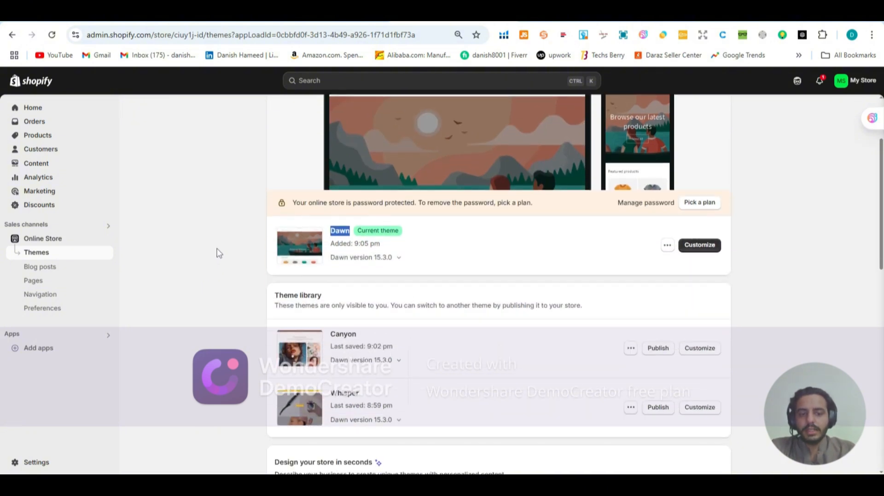
{"action": "scroll", "coordinate": [219, 253], "scroll_direction": "down", "scroll_amount": 1}
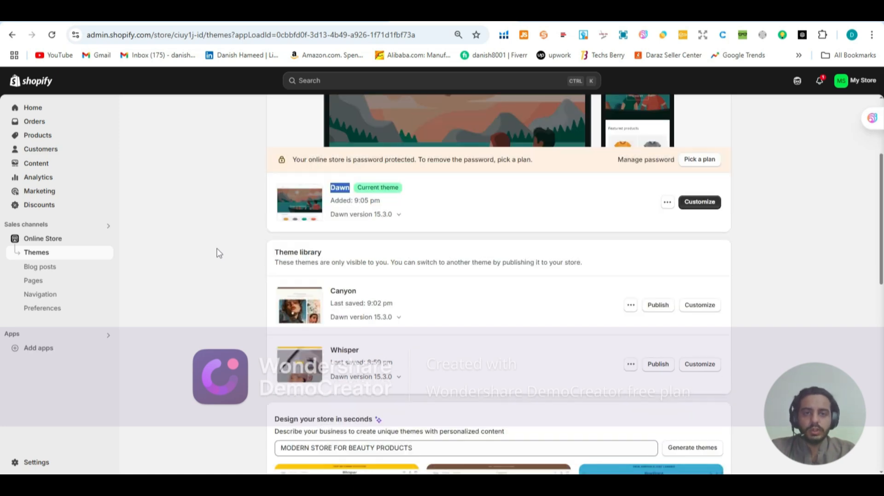
{"action": "scroll", "coordinate": [230, 249], "scroll_direction": "up", "scroll_amount": 1}
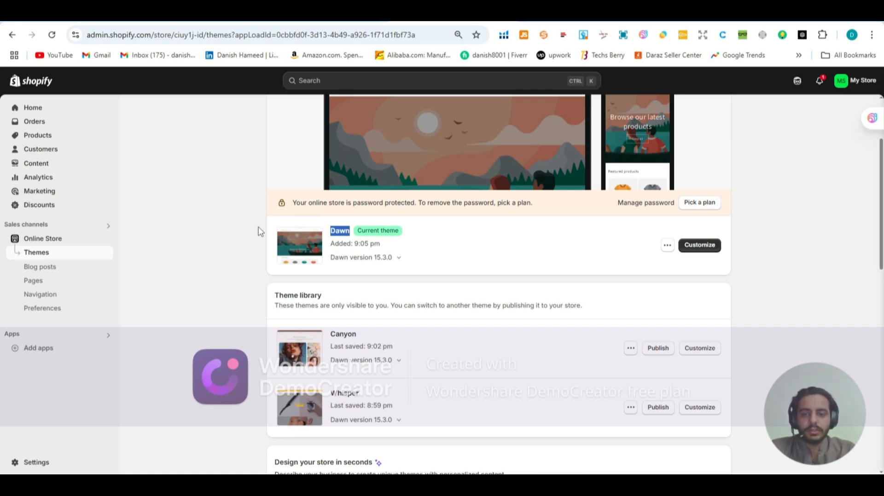
Step: Examine the generated theme suggestions and the popular free themes offered further down the Themes page
{"action": "scroll", "coordinate": [259, 231], "scroll_direction": "down", "scroll_amount": 1}
{"action": "scroll", "coordinate": [259, 231], "scroll_direction": "down", "scroll_amount": 6}
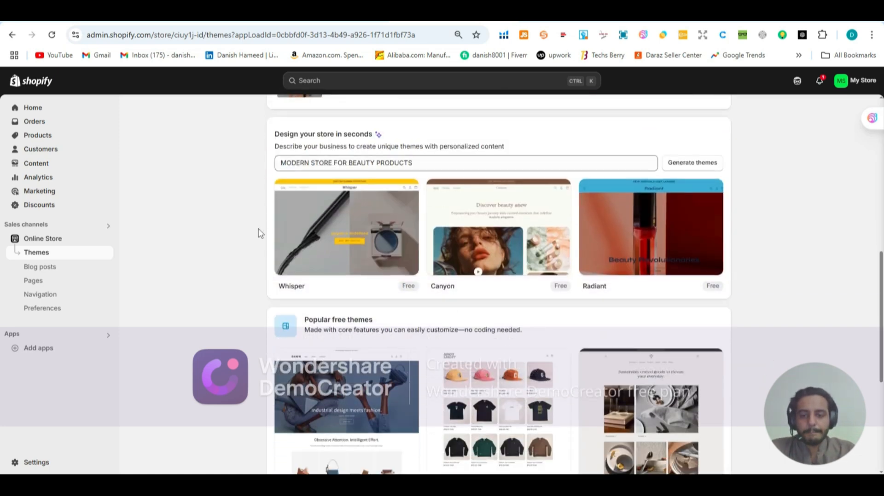
{"action": "scroll", "coordinate": [257, 232], "scroll_direction": "down", "scroll_amount": 3}
{"action": "scroll", "coordinate": [315, 151], "scroll_direction": "up", "scroll_amount": 1}
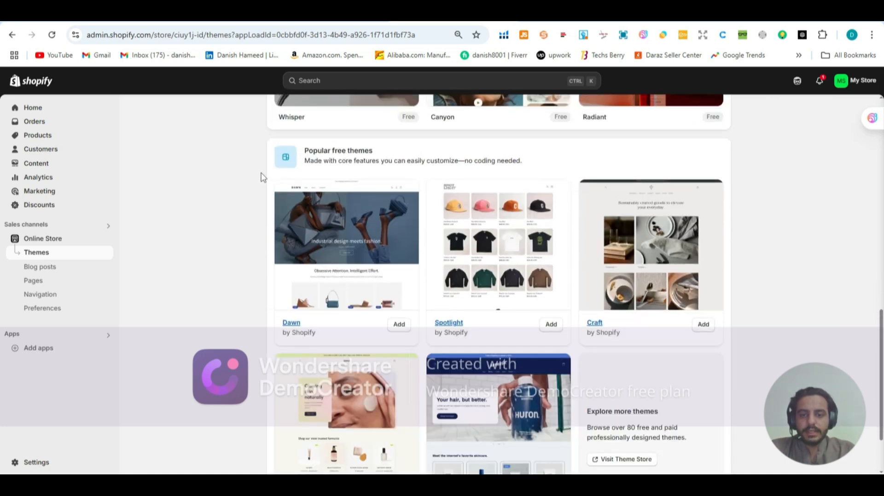
{"action": "scroll", "coordinate": [276, 180], "scroll_direction": "down", "scroll_amount": 1}
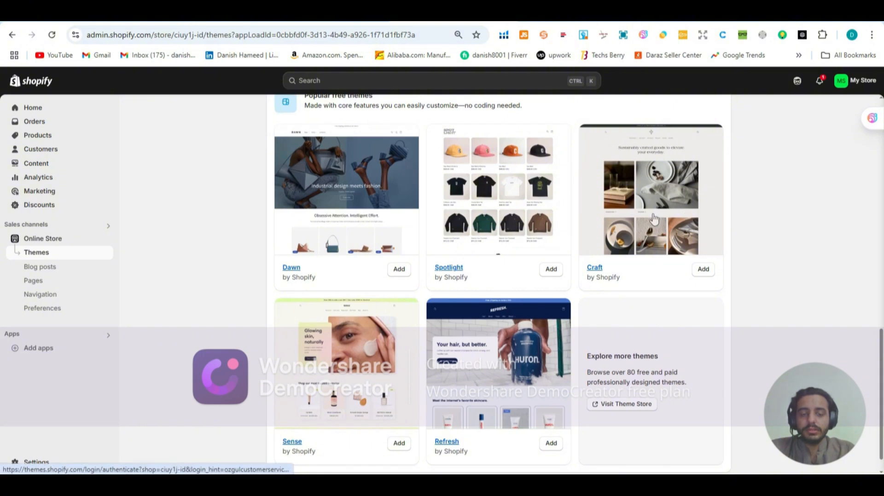
{"action": "scroll", "coordinate": [357, 276], "scroll_direction": "down", "scroll_amount": 1}
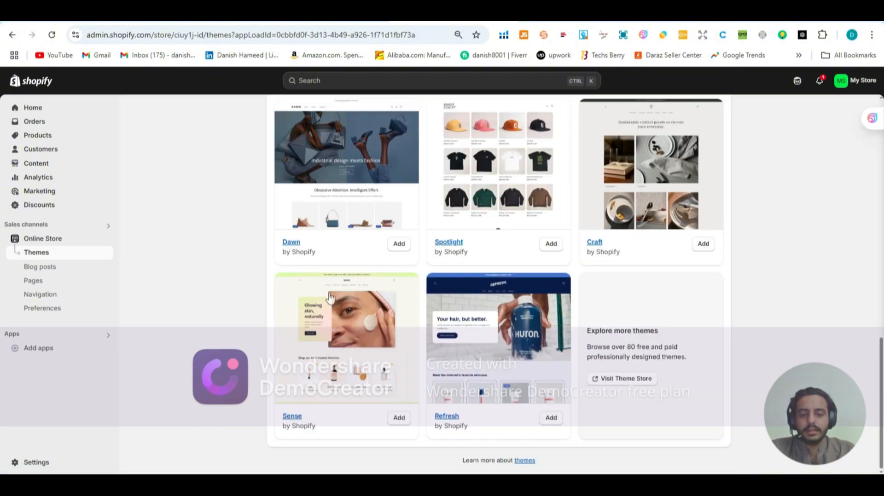
Step: Visit the Shopify Theme Store and browse its themes and their prices, dismissing the login dialog
{"action": "left_click", "coordinate": [607, 384]}
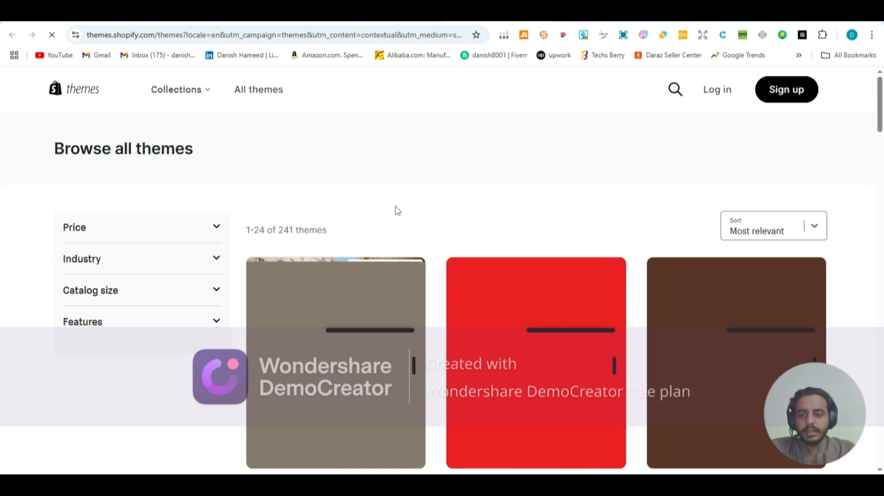
{"action": "scroll", "coordinate": [397, 211], "scroll_direction": "down", "scroll_amount": 2}
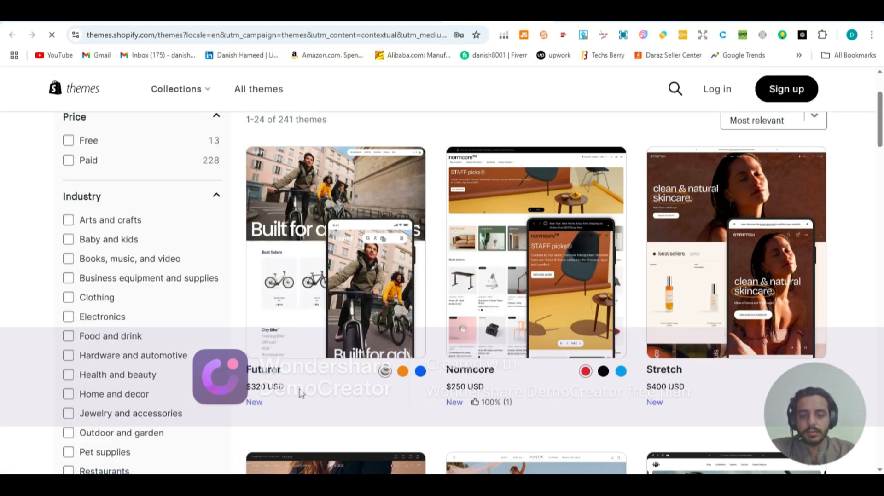
{"action": "scroll", "coordinate": [299, 393], "scroll_direction": "down", "scroll_amount": 1}
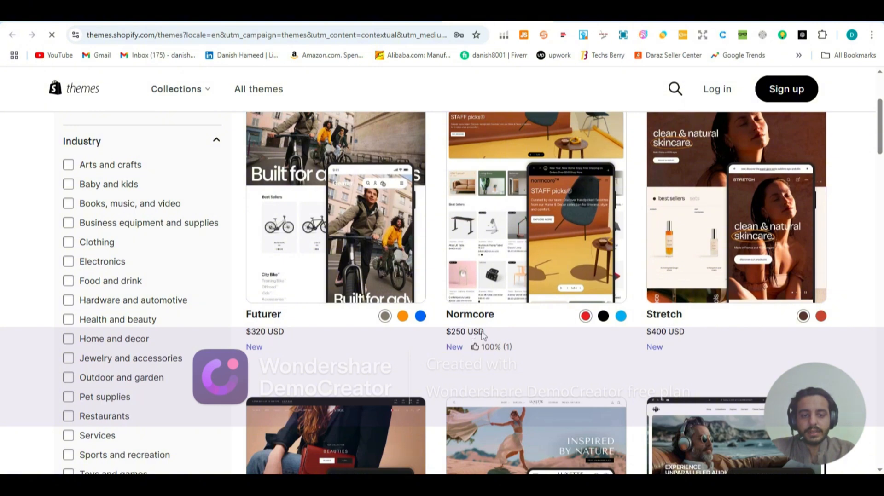
{"action": "scroll", "coordinate": [489, 337], "scroll_direction": "down", "scroll_amount": 3}
{"action": "scroll", "coordinate": [491, 336], "scroll_direction": "down", "scroll_amount": 3}
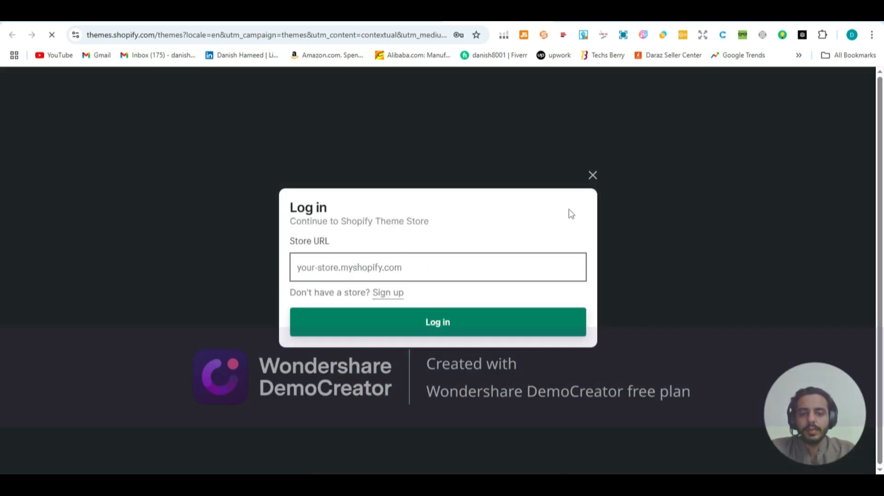
{"action": "left_click", "coordinate": [592, 176]}
{"action": "scroll", "coordinate": [300, 185], "scroll_direction": "down", "scroll_amount": 6}
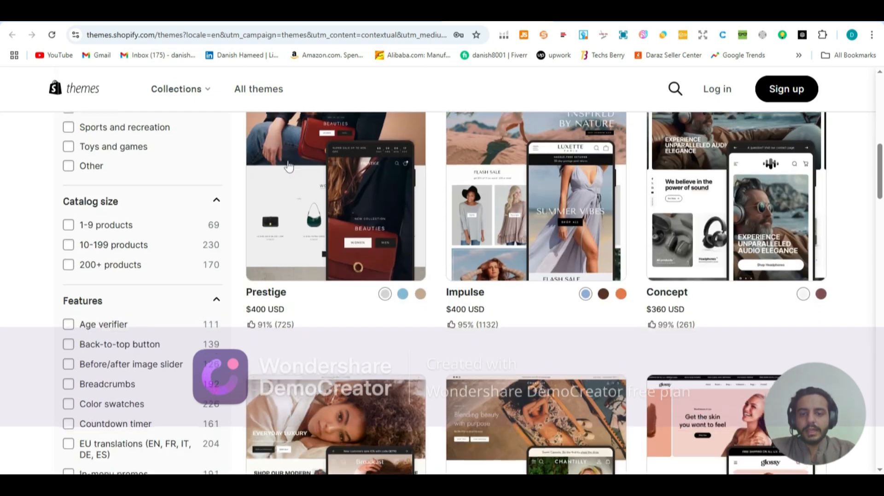
{"action": "scroll", "coordinate": [300, 186], "scroll_direction": "up", "scroll_amount": 6}
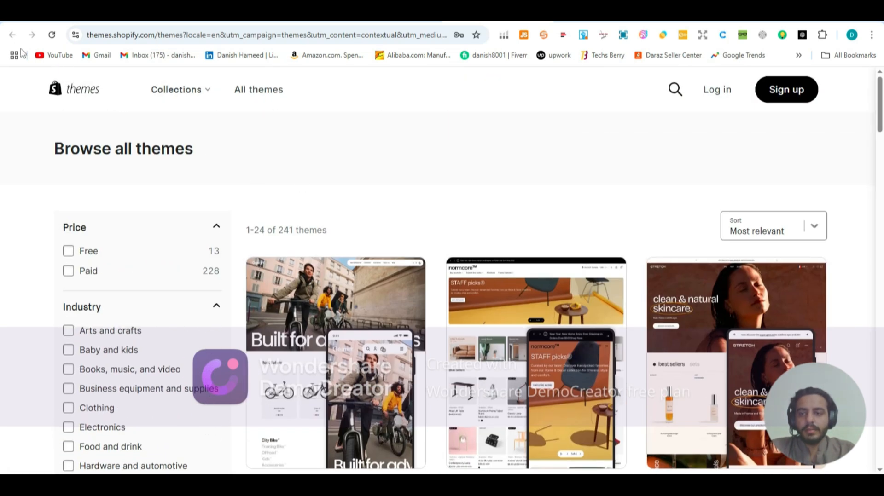
Step: Return to the store admin's Themes page and examine the popular free themes and the "Design your store in seconds" section with its business description
{"action": "left_click", "coordinate": [419, 13]}
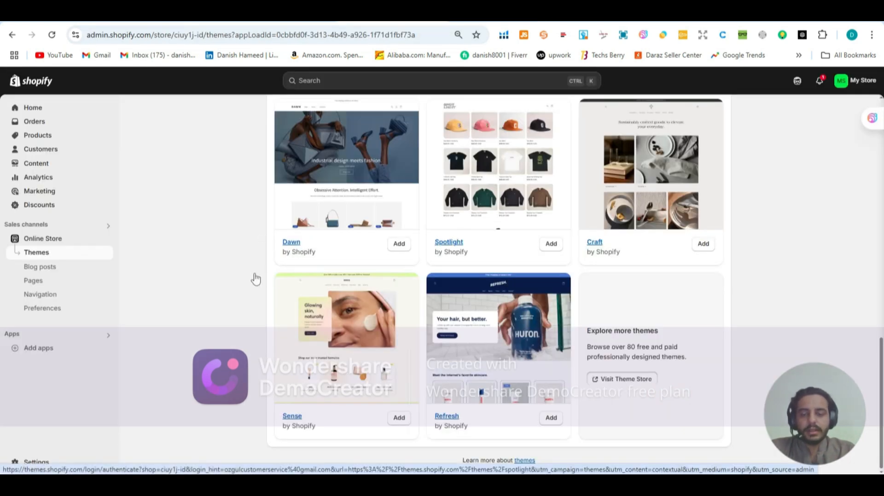
{"action": "scroll", "coordinate": [256, 279], "scroll_direction": "up", "scroll_amount": 5}
{"action": "scroll", "coordinate": [255, 279], "scroll_direction": "down", "scroll_amount": 4}
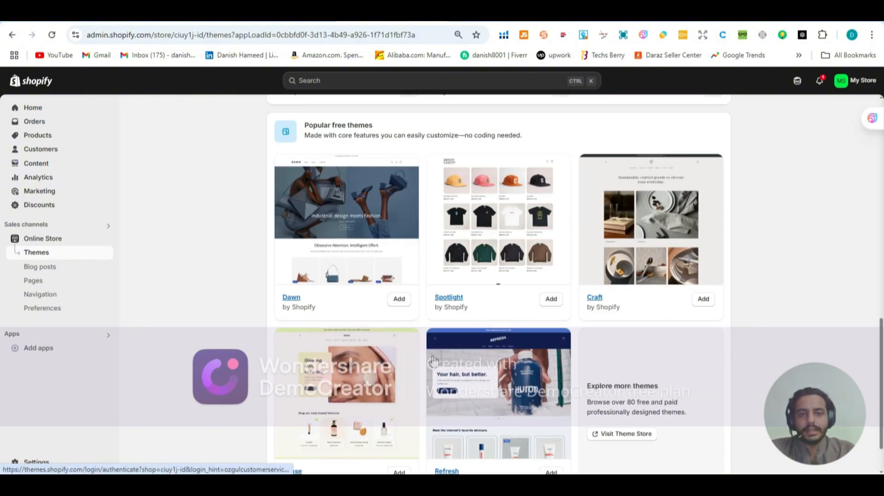
{"action": "scroll", "coordinate": [434, 361], "scroll_direction": "up", "scroll_amount": 5}
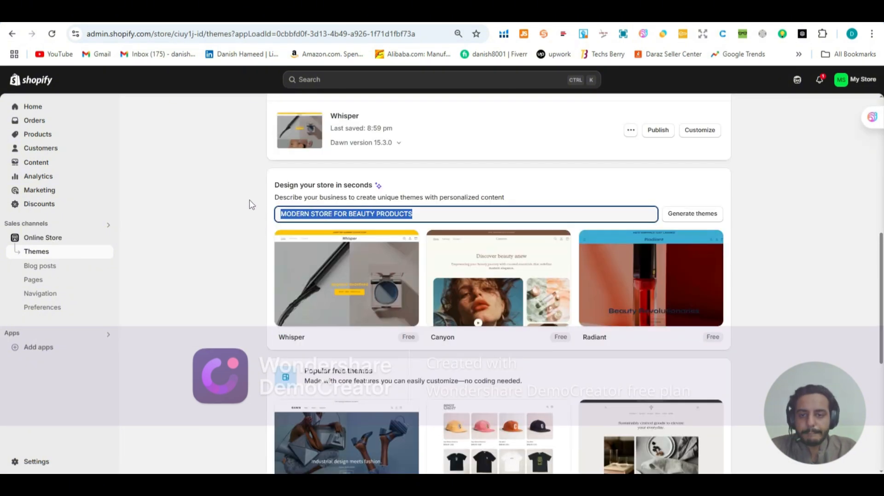
{"action": "scroll", "coordinate": [249, 203], "scroll_direction": "down", "scroll_amount": 1}
{"action": "scroll", "coordinate": [244, 205], "scroll_direction": "up", "scroll_amount": 1}
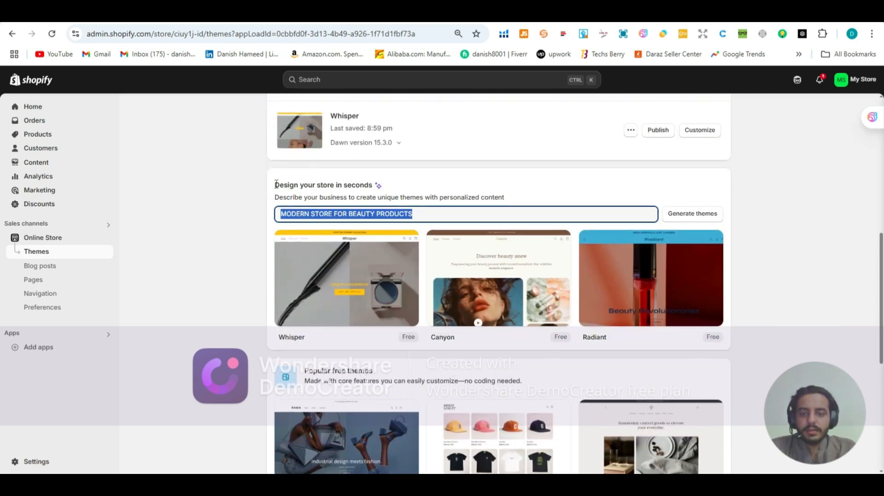
{"action": "left_click_drag", "start_coordinate": [275, 185], "coordinate": [375, 183]}
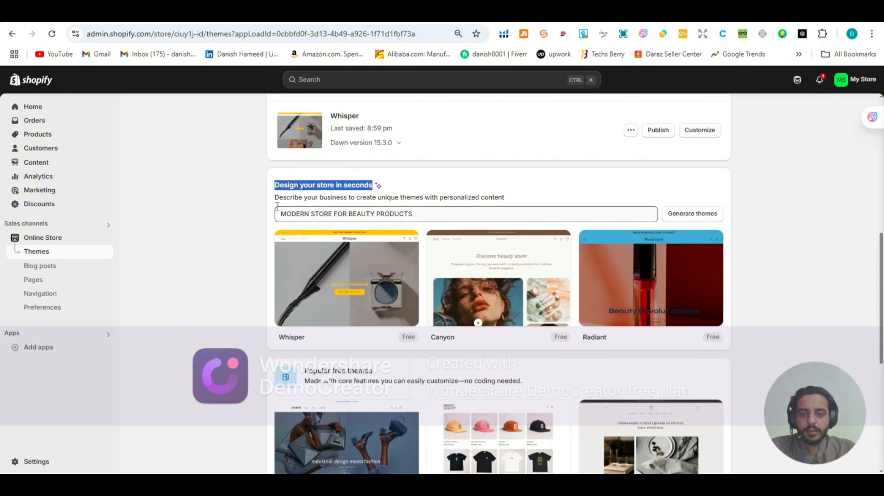
{"action": "left_click_drag", "start_coordinate": [282, 212], "coordinate": [420, 195]}
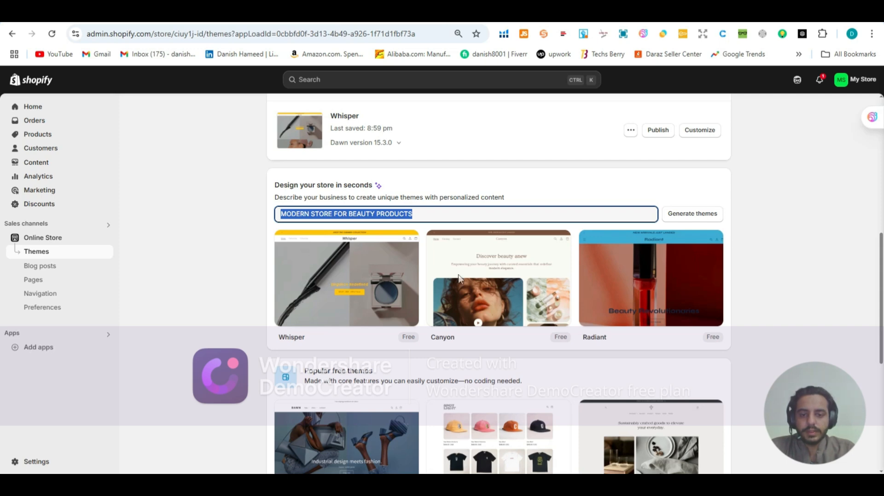
{"action": "mouse_move", "coordinate": [471, 280]}
{"action": "mouse_move", "coordinate": [628, 293]}
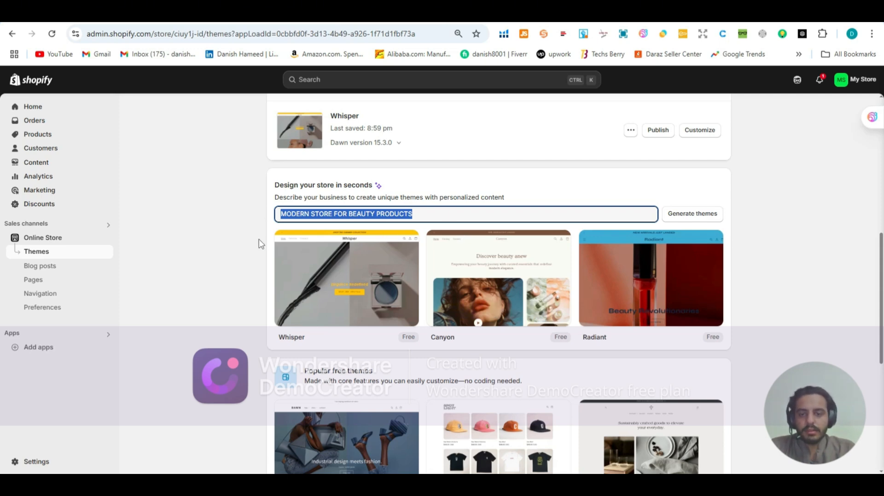
Step: Add the free Craft theme from the popular free themes to the store's theme library
{"action": "scroll", "coordinate": [260, 243], "scroll_direction": "up", "scroll_amount": 8}
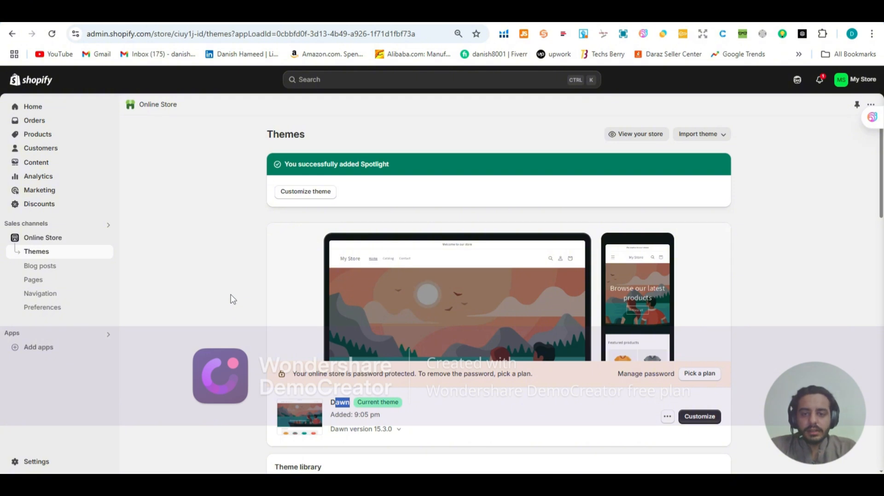
{"action": "scroll", "coordinate": [226, 301], "scroll_direction": "down", "scroll_amount": 1}
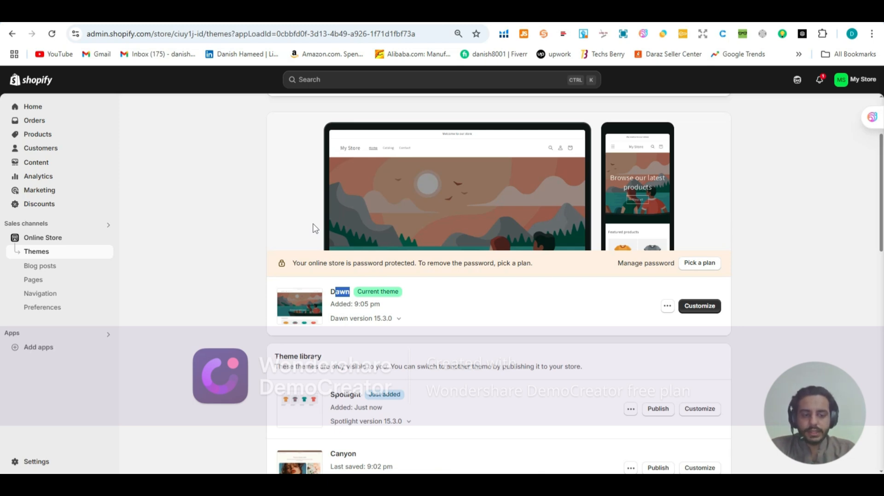
{"action": "scroll", "coordinate": [306, 238], "scroll_direction": "down", "scroll_amount": 10}
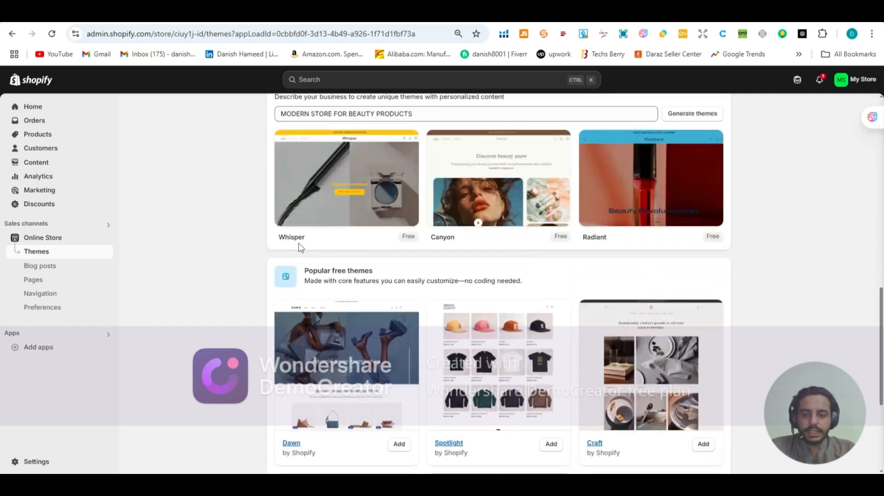
{"action": "scroll", "coordinate": [298, 246], "scroll_direction": "down", "scroll_amount": 3}
{"action": "scroll", "coordinate": [298, 244], "scroll_direction": "up", "scroll_amount": 1}
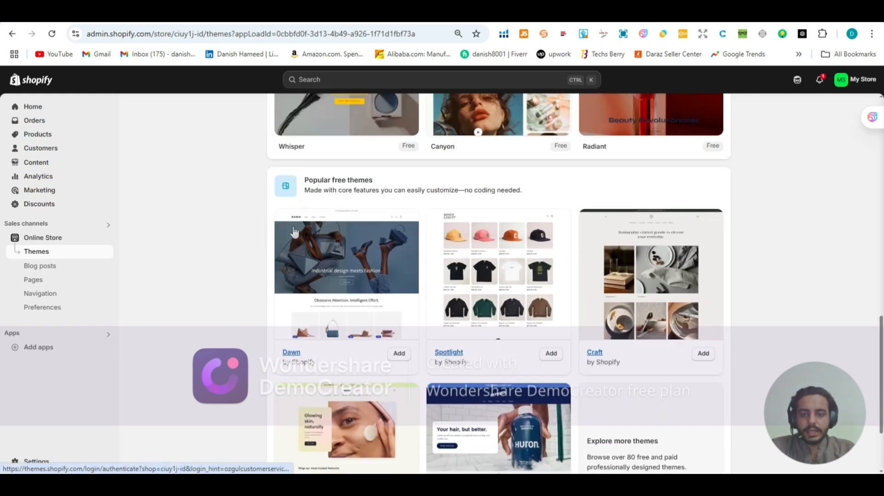
{"action": "scroll", "coordinate": [294, 232], "scroll_direction": "down", "scroll_amount": 2}
{"action": "scroll", "coordinate": [285, 239], "scroll_direction": "up", "scroll_amount": 1}
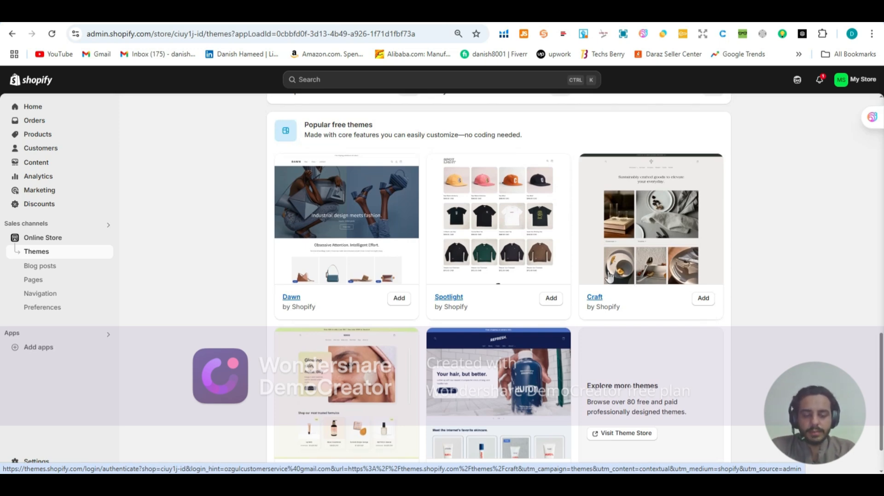
{"action": "left_click", "coordinate": [703, 299]}
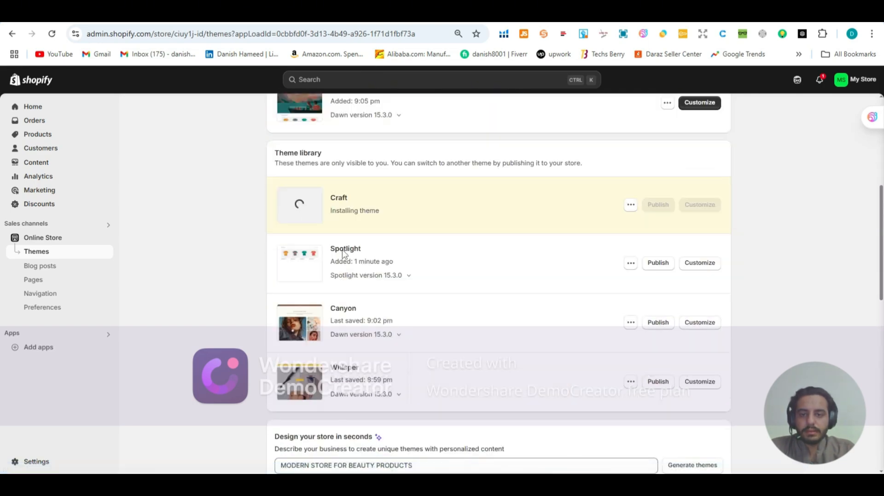
Step: Examine the theme library's Craft entry and its publish option, comparing it with the current Dawn theme
{"action": "scroll", "coordinate": [343, 250], "scroll_direction": "up", "scroll_amount": 2}
{"action": "scroll", "coordinate": [343, 250], "scroll_direction": "down", "scroll_amount": 1}
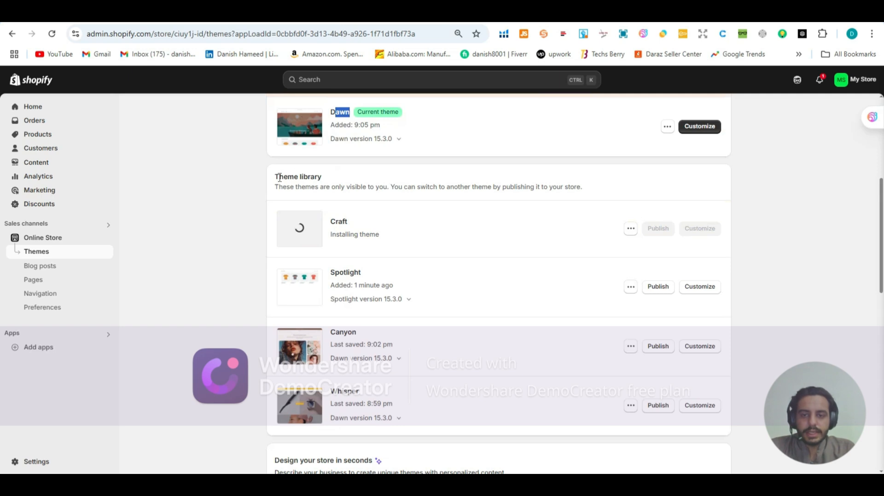
{"action": "left_click_drag", "start_coordinate": [275, 177], "coordinate": [323, 177]}
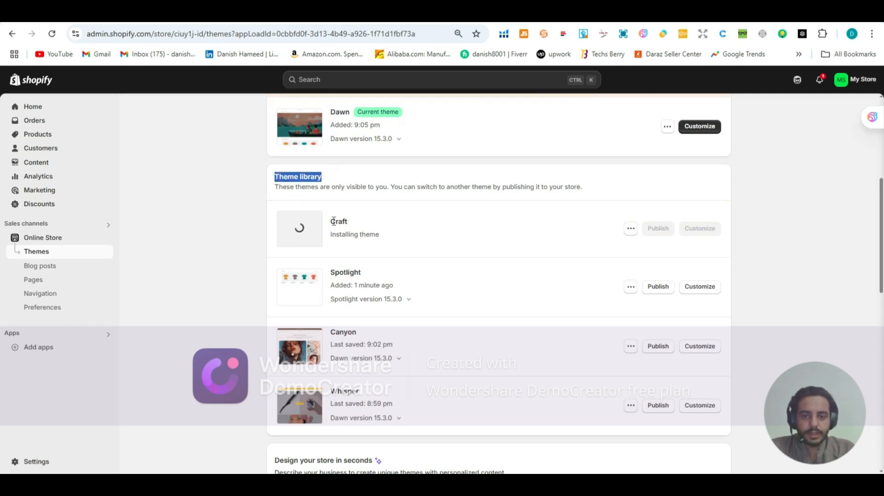
{"action": "left_click_drag", "start_coordinate": [331, 221], "coordinate": [352, 222]}
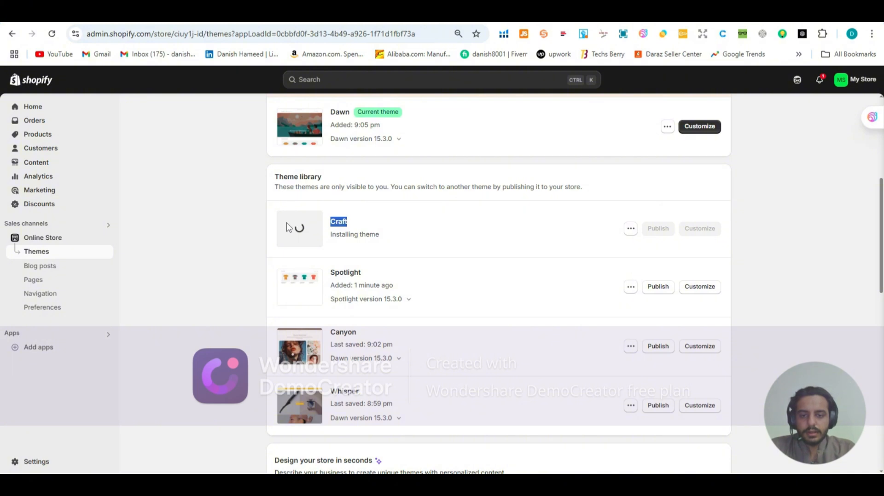
{"action": "scroll", "coordinate": [611, 232], "scroll_direction": "up", "scroll_amount": 3}
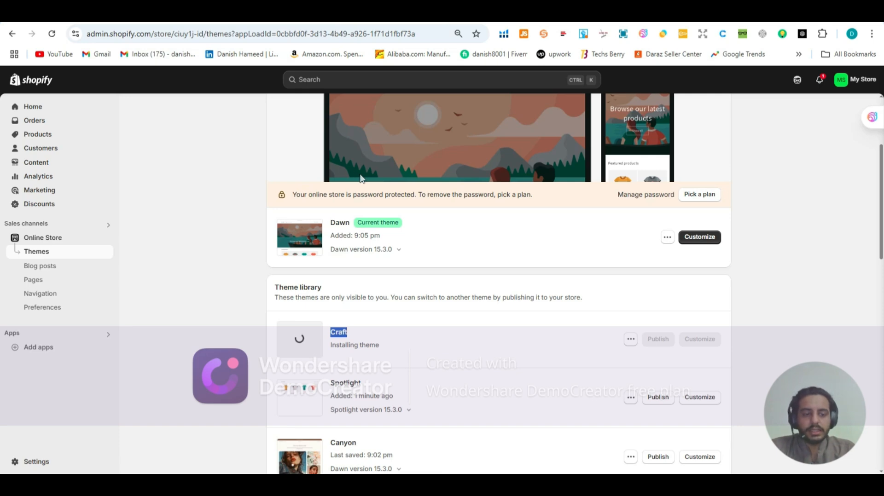
{"action": "scroll", "coordinate": [367, 197], "scroll_direction": "down", "scroll_amount": 1}
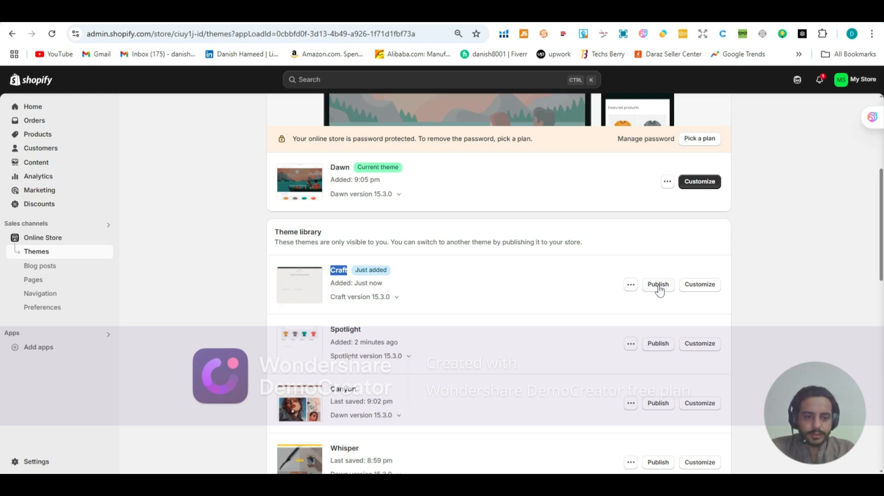
{"action": "scroll", "coordinate": [659, 290], "scroll_direction": "up", "scroll_amount": 1}
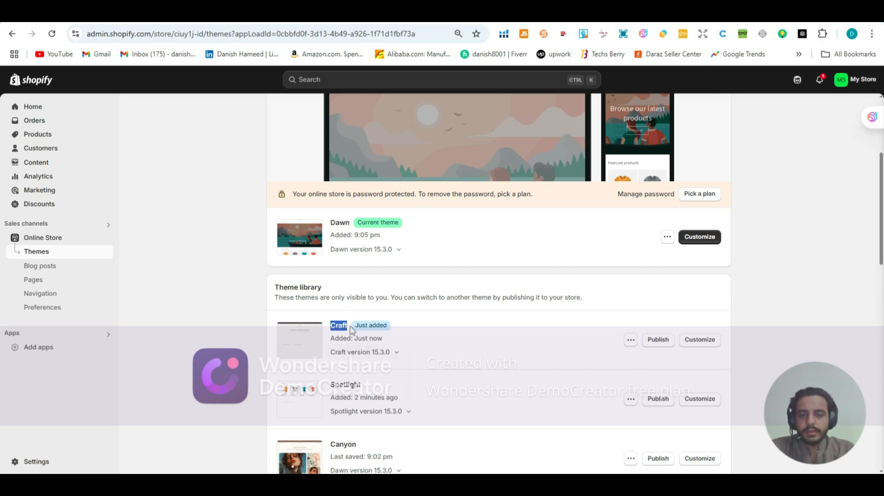
{"action": "scroll", "coordinate": [351, 297], "scroll_direction": "down", "scroll_amount": 2}
{"action": "scroll", "coordinate": [444, 179], "scroll_direction": "up", "scroll_amount": 3}
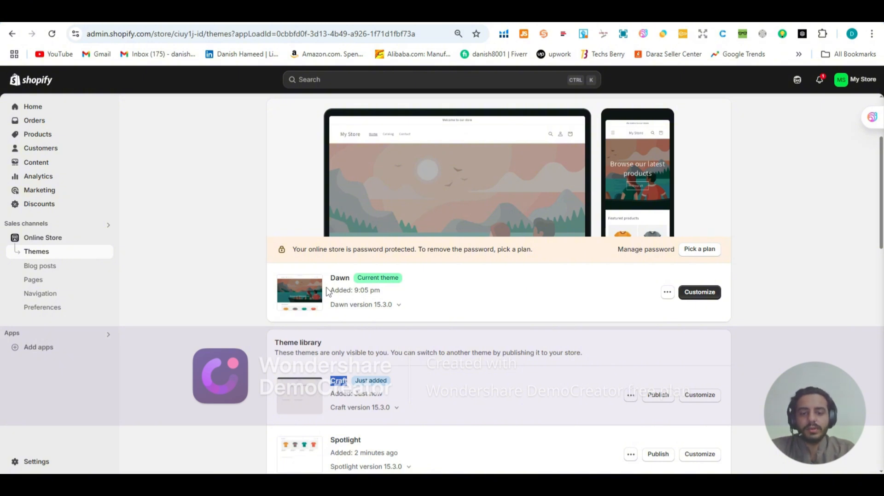
Step: Open the current Dawn theme in the theme editor for customization
{"action": "scroll", "coordinate": [328, 291], "scroll_direction": "down", "scroll_amount": 2}
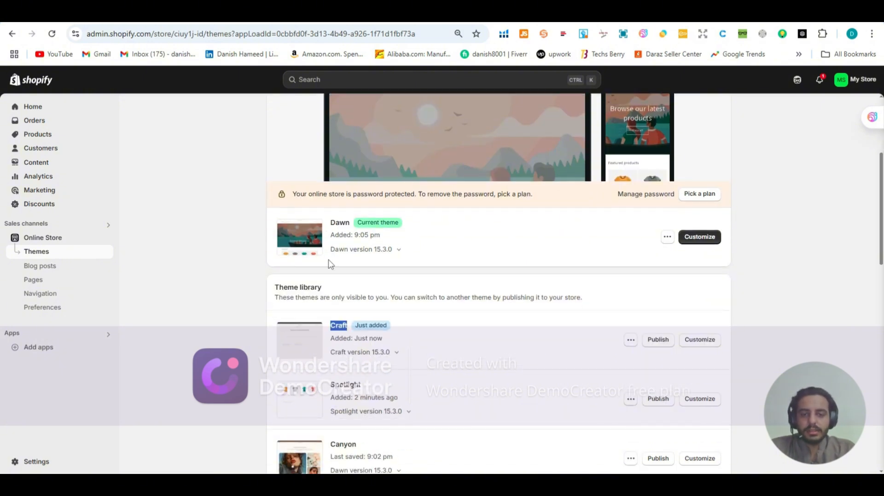
{"action": "scroll", "coordinate": [550, 190], "scroll_direction": "up", "scroll_amount": 2}
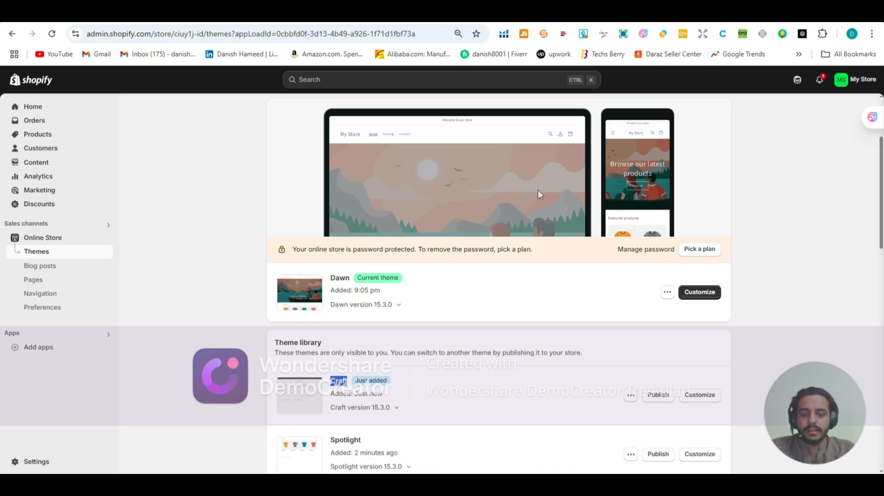
{"action": "left_click", "coordinate": [689, 298]}
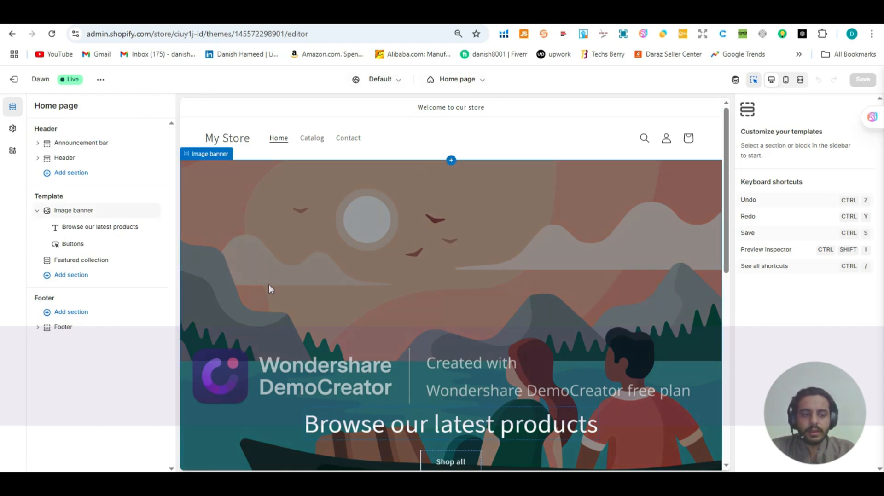
Step: Select the home page's Header section and review its logo, menu, color, utility and spacing settings
{"action": "left_click", "coordinate": [284, 134]}
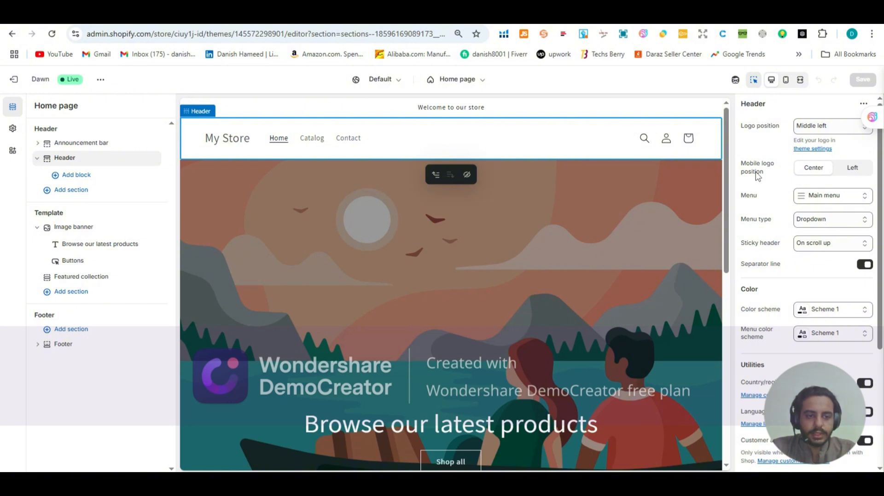
{"action": "scroll", "coordinate": [757, 177], "scroll_direction": "down", "scroll_amount": 3}
{"action": "scroll", "coordinate": [757, 177], "scroll_direction": "down", "scroll_amount": 1}
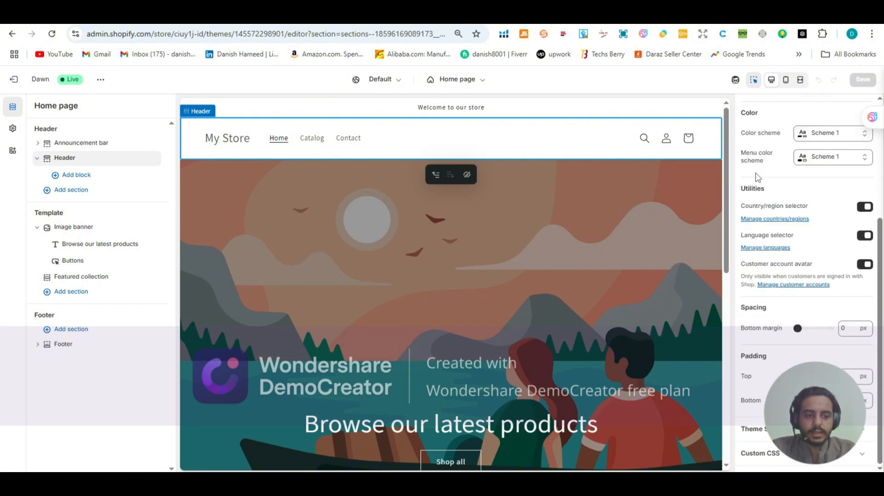
{"action": "scroll", "coordinate": [758, 177], "scroll_direction": "up", "scroll_amount": 3}
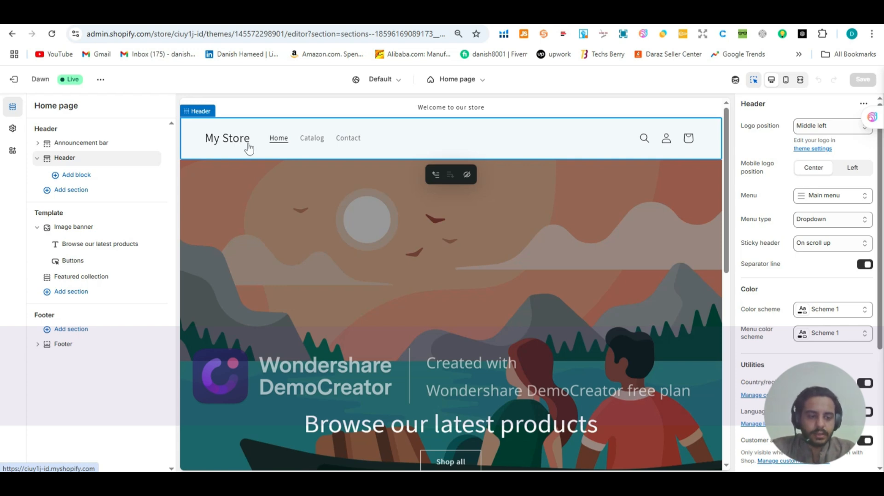
Step: Set the header's logo position to Top center and check the store name's placement in the preview
{"action": "left_click", "coordinate": [808, 132]}
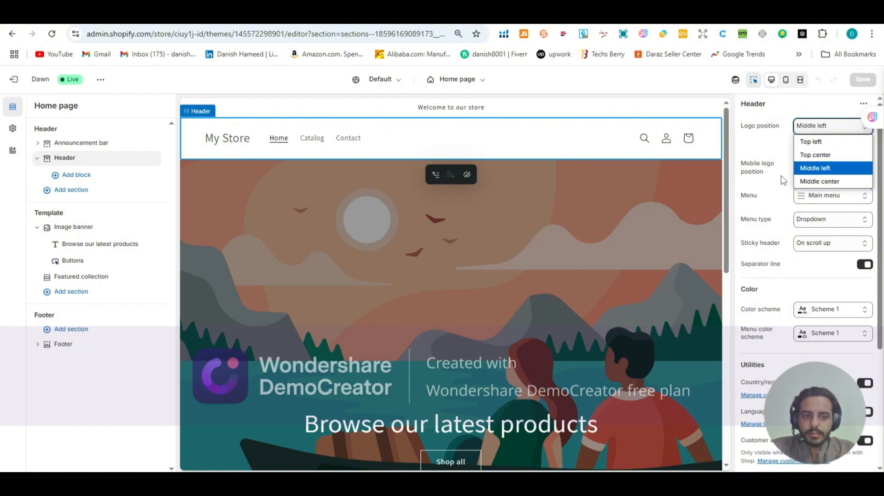
{"action": "left_click", "coordinate": [804, 155]}
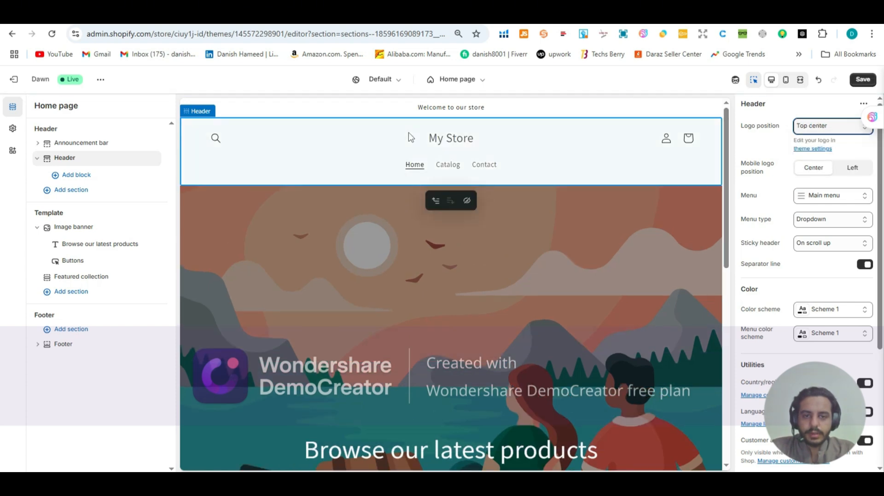
{"action": "left_click_drag", "start_coordinate": [418, 138], "coordinate": [475, 136]}
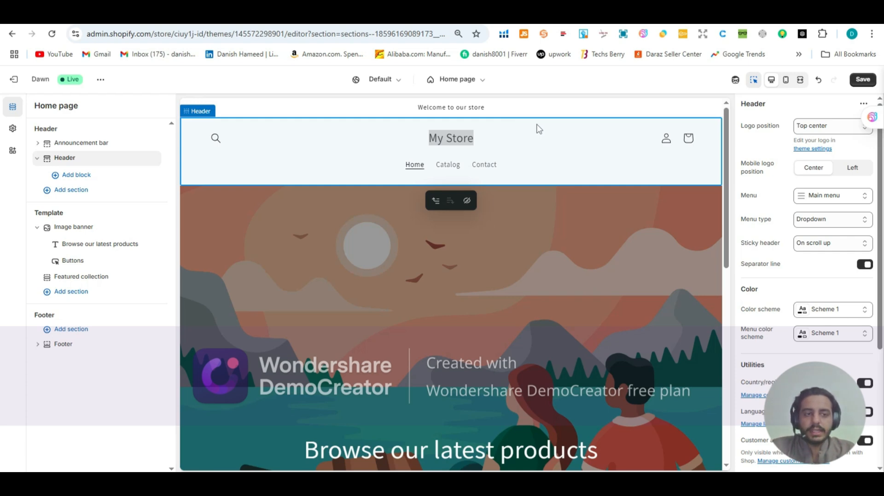
Step: Preview the home page in the mobile layout, return to the desktop layout and examine the header there
{"action": "left_click", "coordinate": [784, 81]}
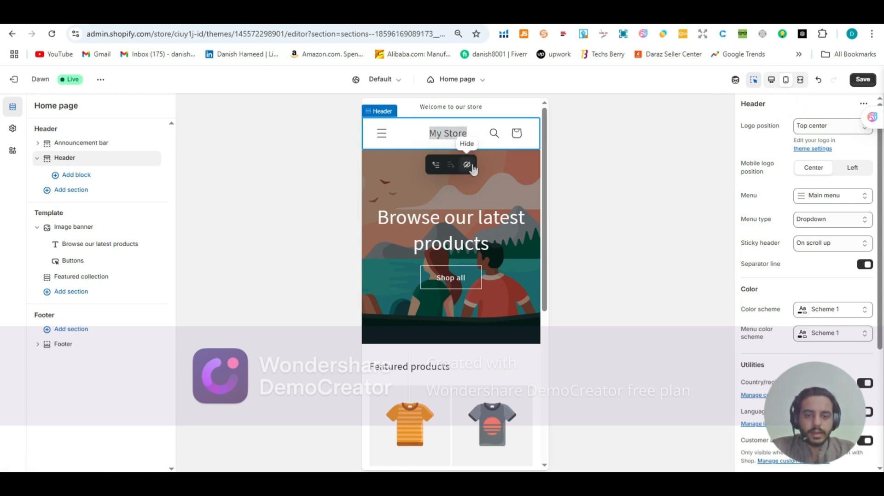
{"action": "scroll", "coordinate": [472, 173], "scroll_direction": "down", "scroll_amount": 10}
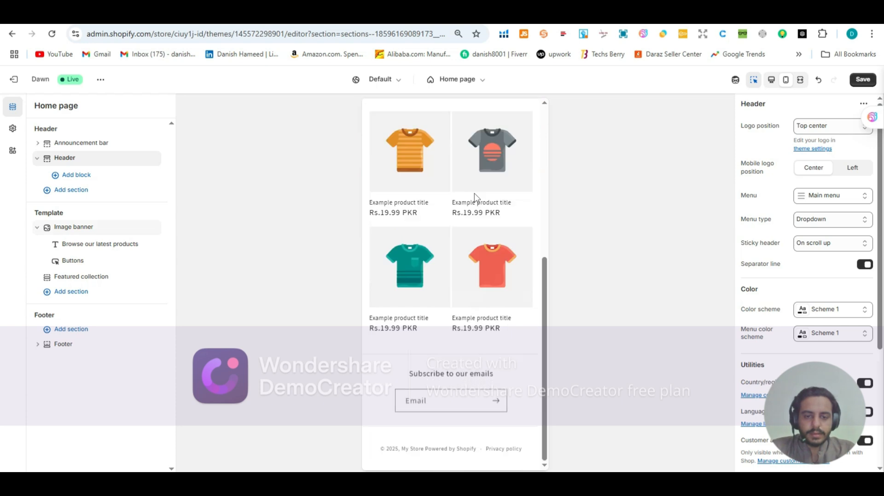
{"action": "scroll", "coordinate": [474, 193], "scroll_direction": "up", "scroll_amount": 10}
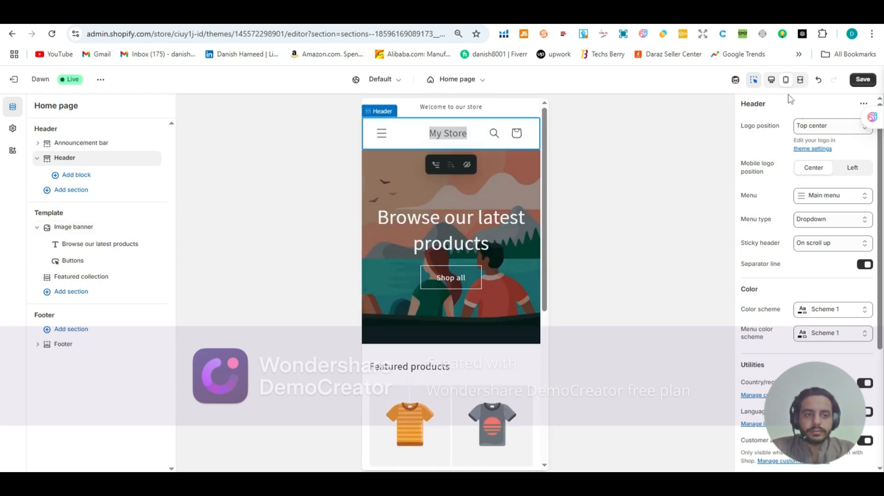
{"action": "left_click", "coordinate": [768, 82]}
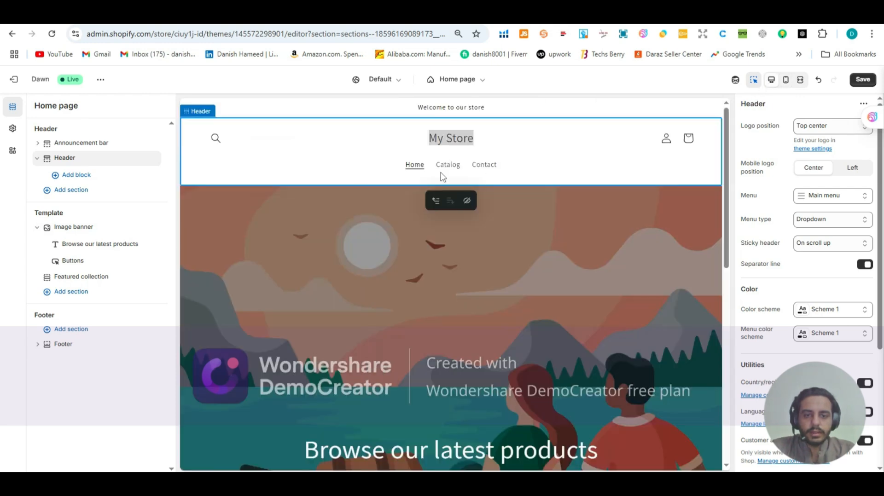
{"action": "scroll", "coordinate": [517, 135], "scroll_direction": "down", "scroll_amount": 1}
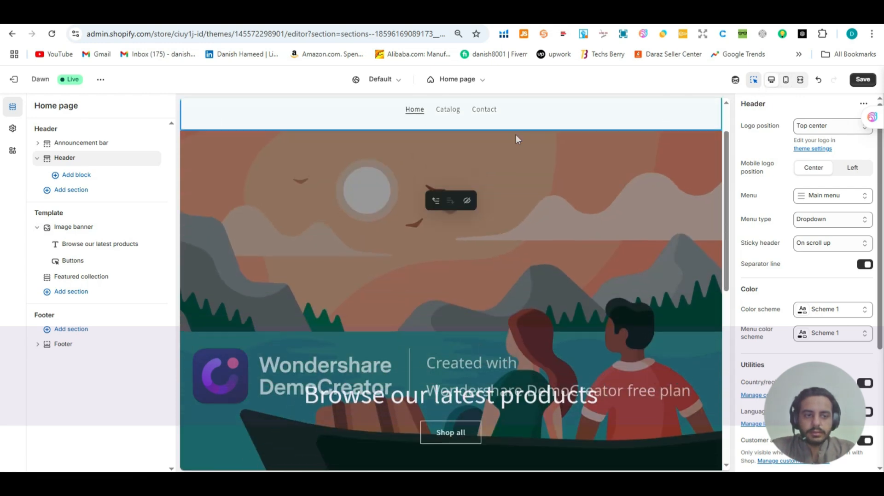
{"action": "scroll", "coordinate": [517, 134], "scroll_direction": "up", "scroll_amount": 1}
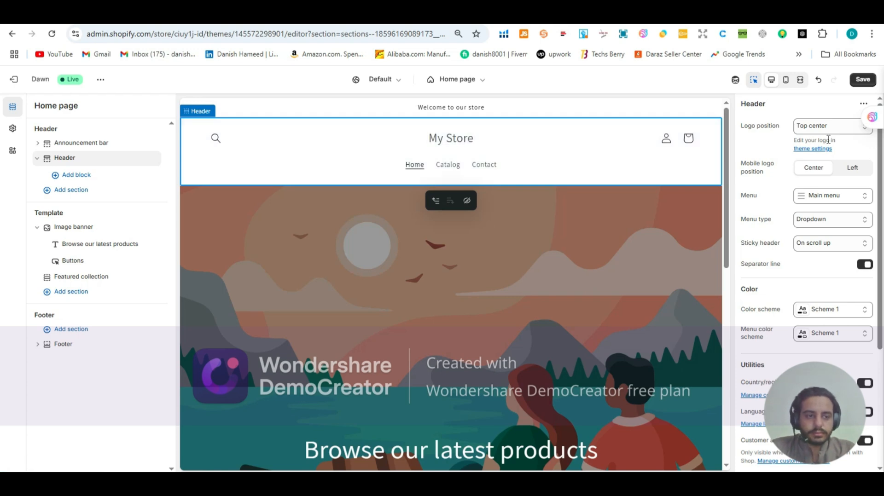
{"action": "scroll", "coordinate": [817, 161], "scroll_direction": "down", "scroll_amount": 2}
{"action": "scroll", "coordinate": [810, 166], "scroll_direction": "up", "scroll_amount": 2}
Step: Try the Left mobile logo position in the mobile preview, restoring Center and the desktop preview
{"action": "left_click", "coordinate": [786, 81]}
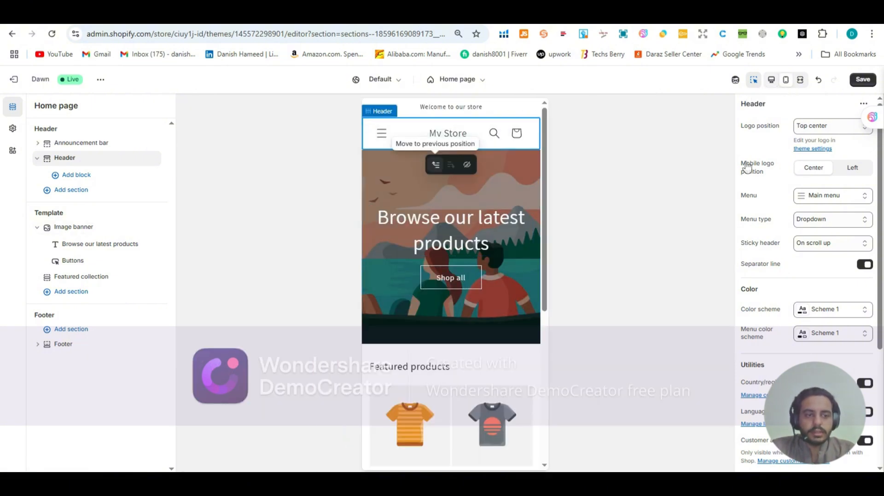
{"action": "left_click", "coordinate": [849, 170]}
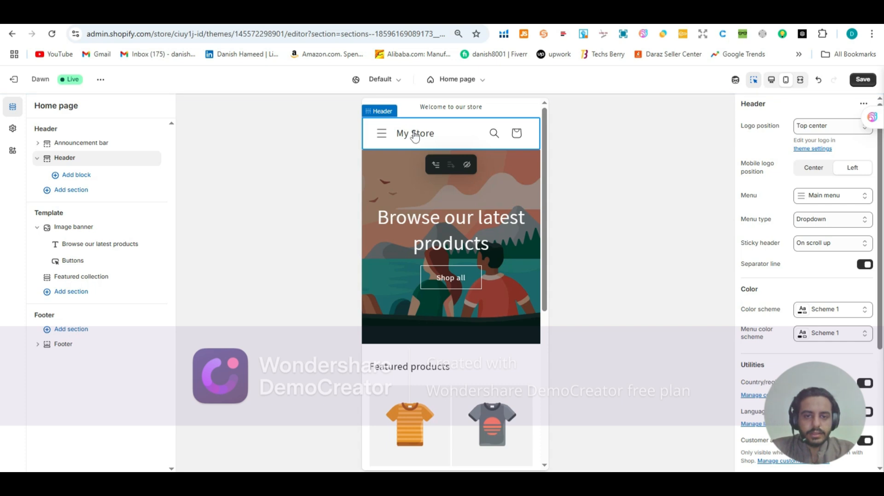
{"action": "left_click", "coordinate": [812, 171]}
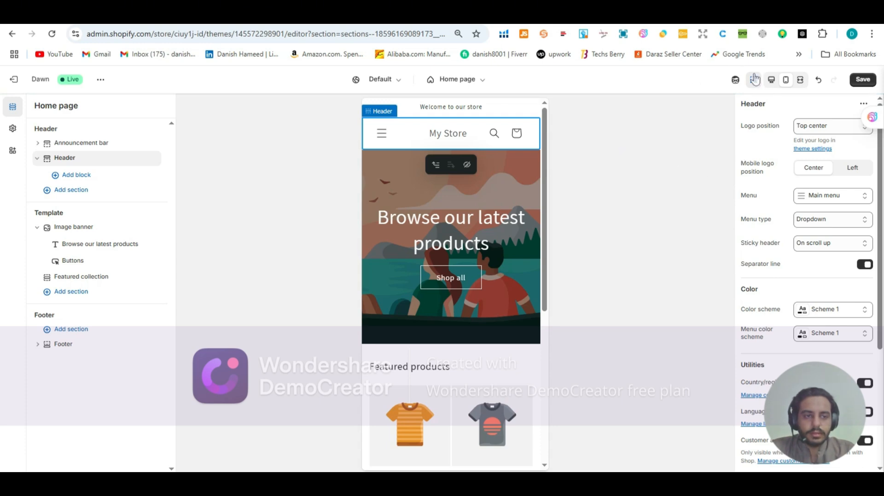
{"action": "left_click", "coordinate": [771, 79]}
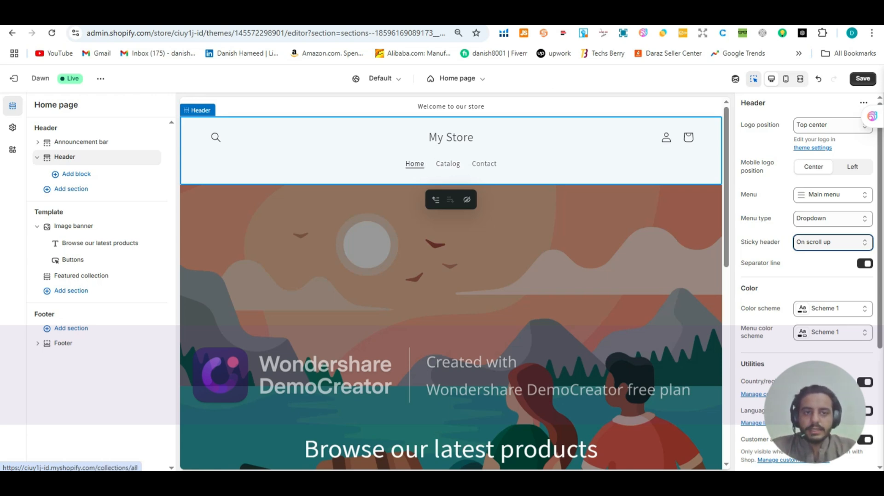
Step: Examine the Caudalie website's header and its expanding navigation menus as a reference, returning to the theme editor
{"action": "left_click", "coordinate": [581, 18]}
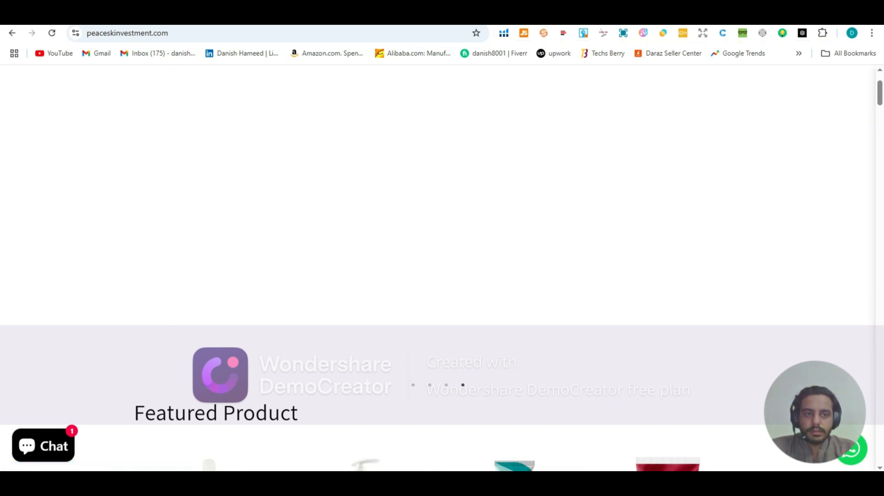
{"action": "left_click", "coordinate": [672, 17]}
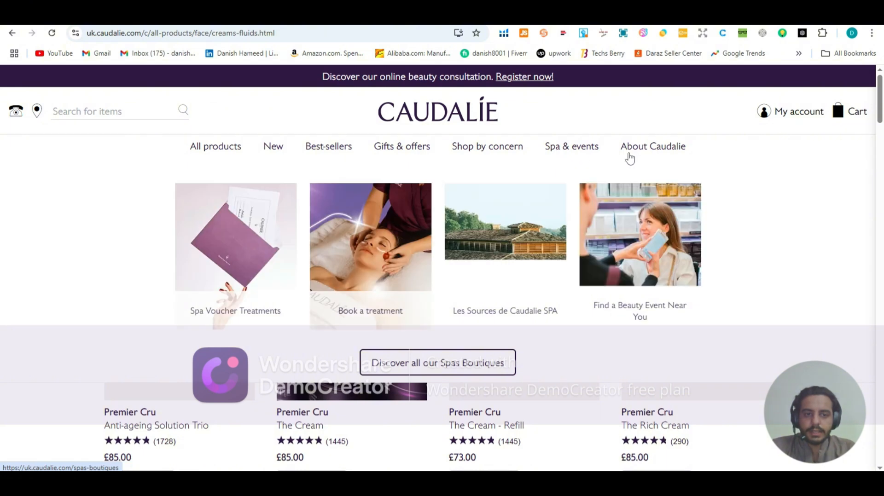
{"action": "mouse_move", "coordinate": [648, 156]}
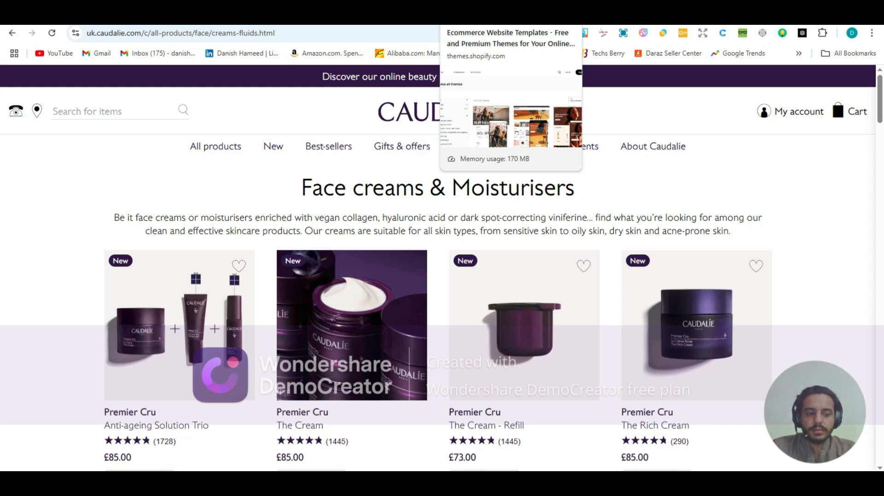
{"action": "left_click", "coordinate": [465, 13]}
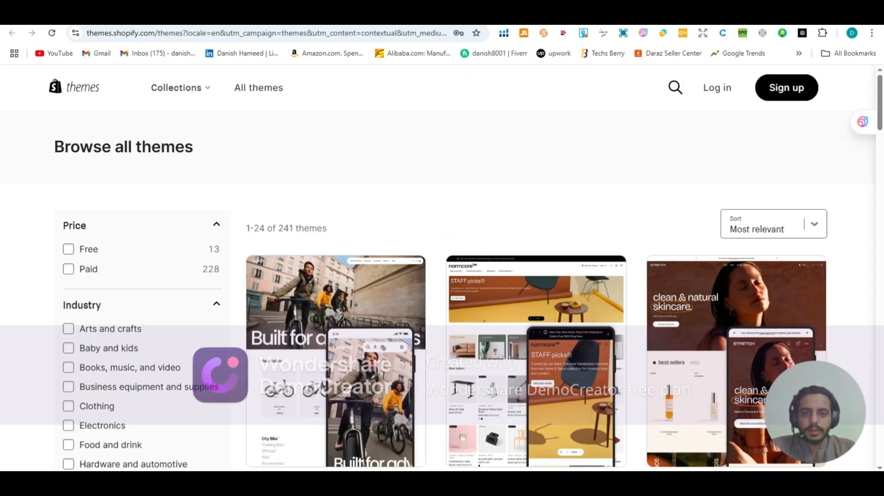
{"action": "left_click", "coordinate": [387, 14]}
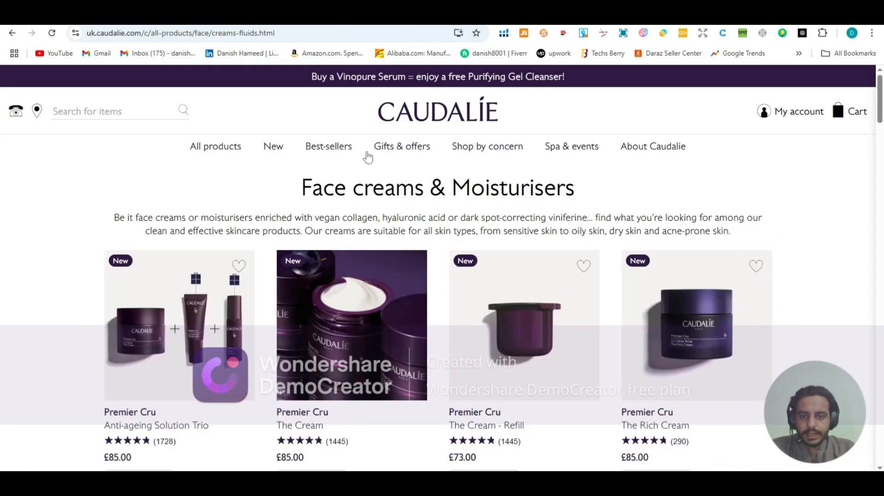
{"action": "mouse_move", "coordinate": [336, 150]}
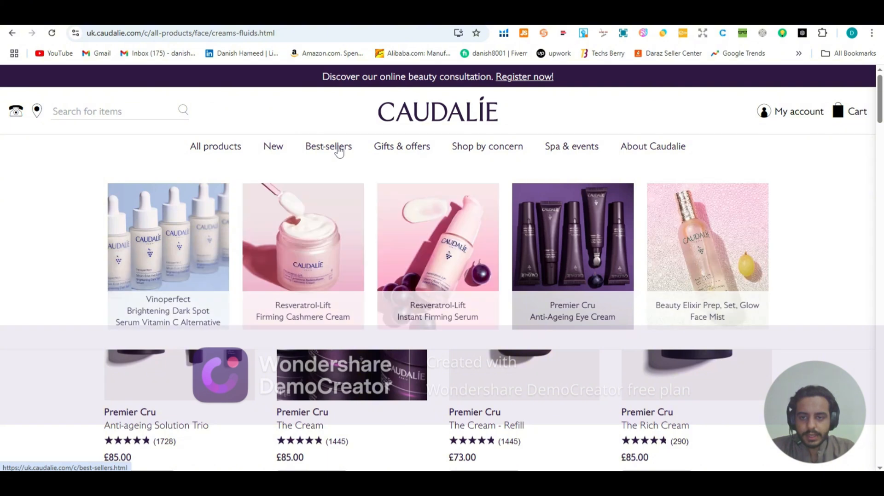
{"action": "mouse_move", "coordinate": [217, 152]}
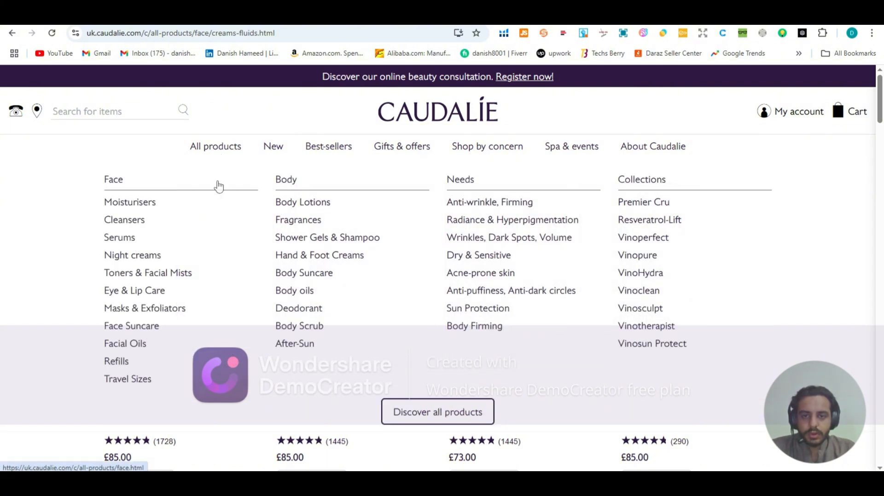
{"action": "left_click", "coordinate": [488, 15]}
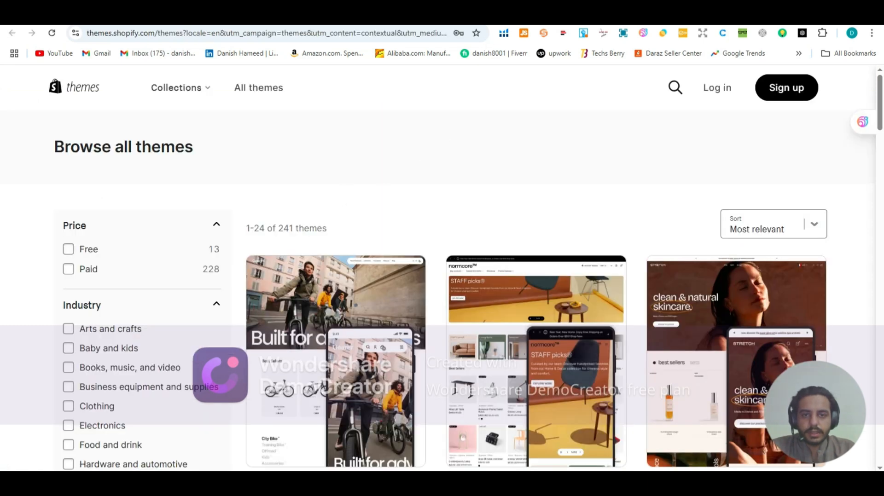
{"action": "left_click", "coordinate": [408, 16]}
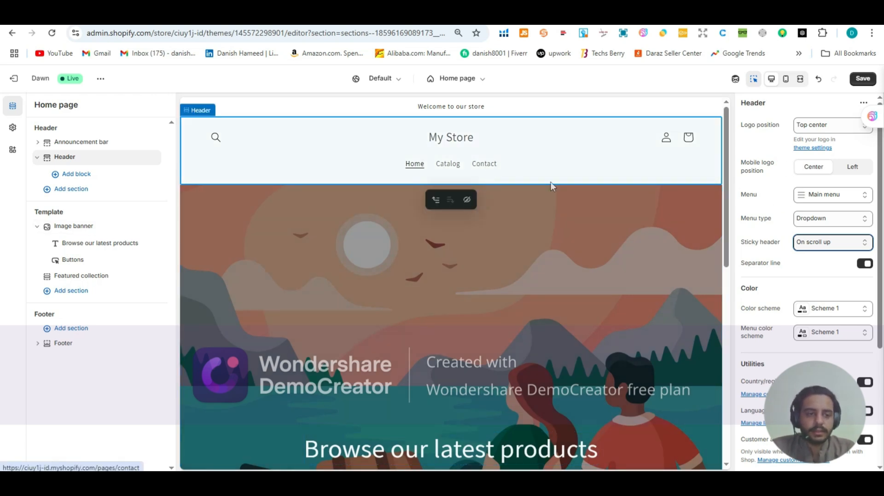
Step: Set the header's Sticky header option to Always and check its behavior while moving through the home page preview
{"action": "scroll", "coordinate": [761, 245], "scroll_direction": "down", "scroll_amount": 1}
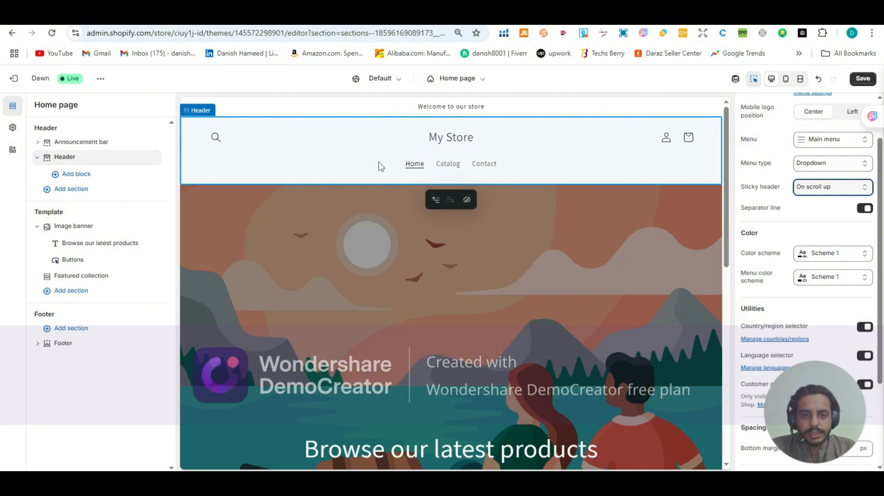
{"action": "left_click", "coordinate": [856, 189]}
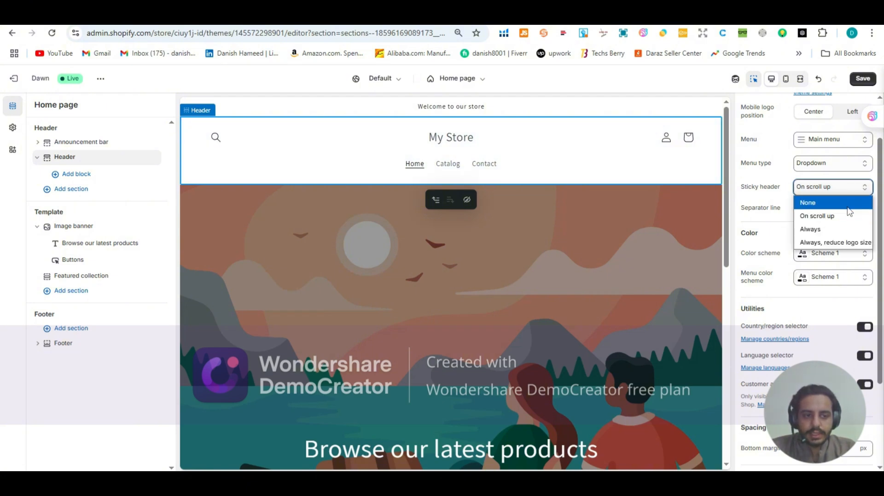
{"action": "scroll", "coordinate": [481, 208], "scroll_direction": "down", "scroll_amount": 3}
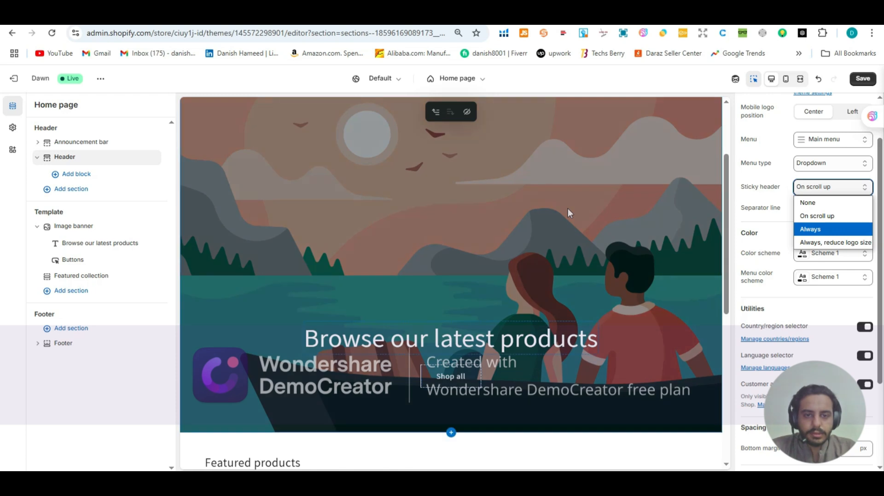
{"action": "scroll", "coordinate": [567, 208], "scroll_direction": "down", "scroll_amount": 2}
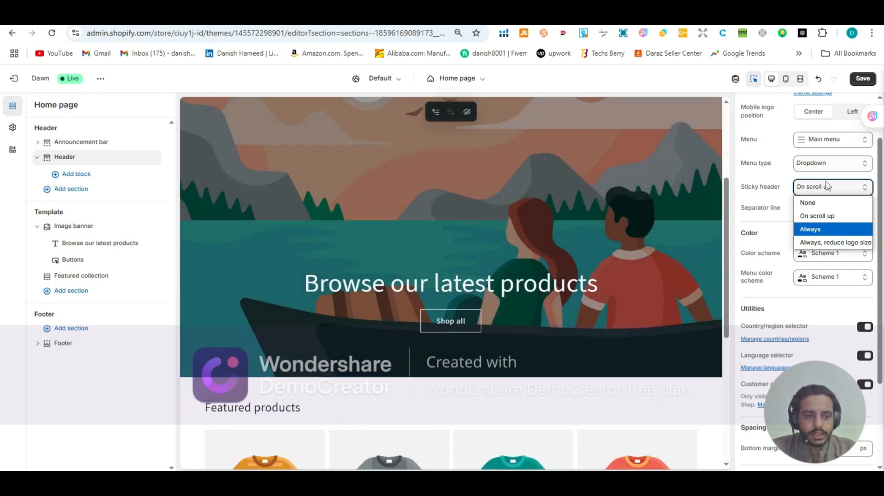
{"action": "left_click", "coordinate": [812, 229]}
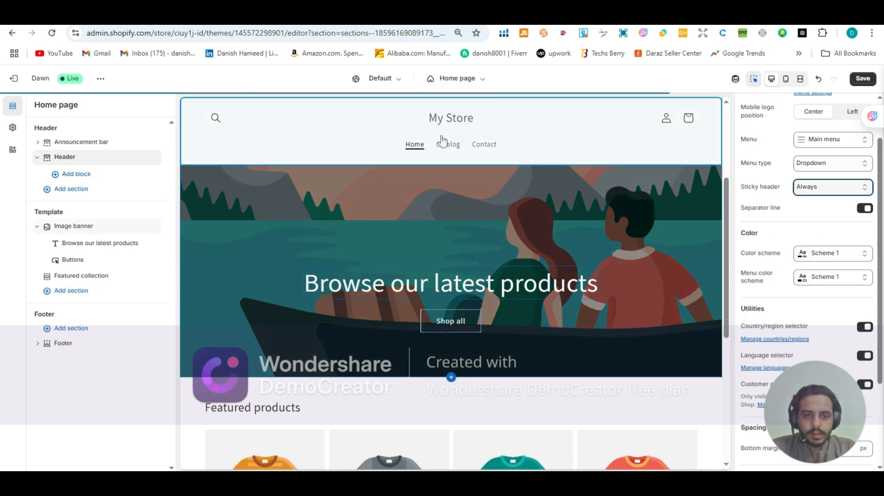
{"action": "scroll", "coordinate": [641, 243], "scroll_direction": "down", "scroll_amount": 3}
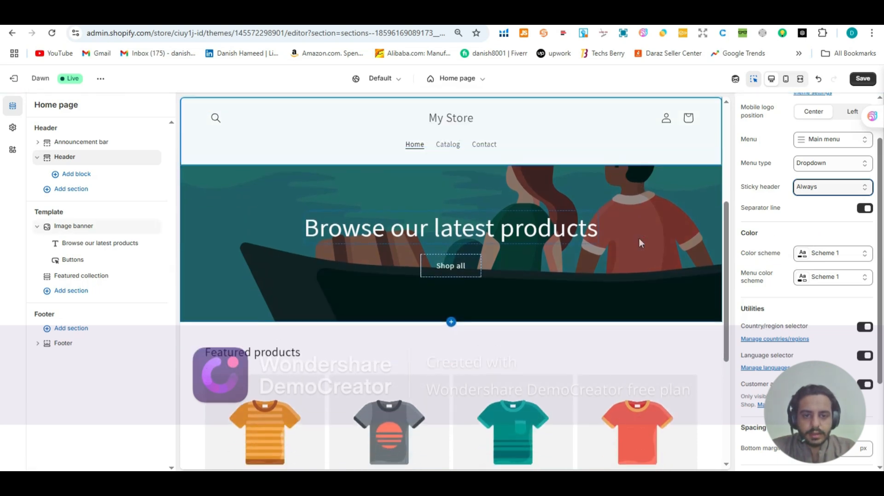
{"action": "scroll", "coordinate": [640, 236], "scroll_direction": "down", "scroll_amount": 2}
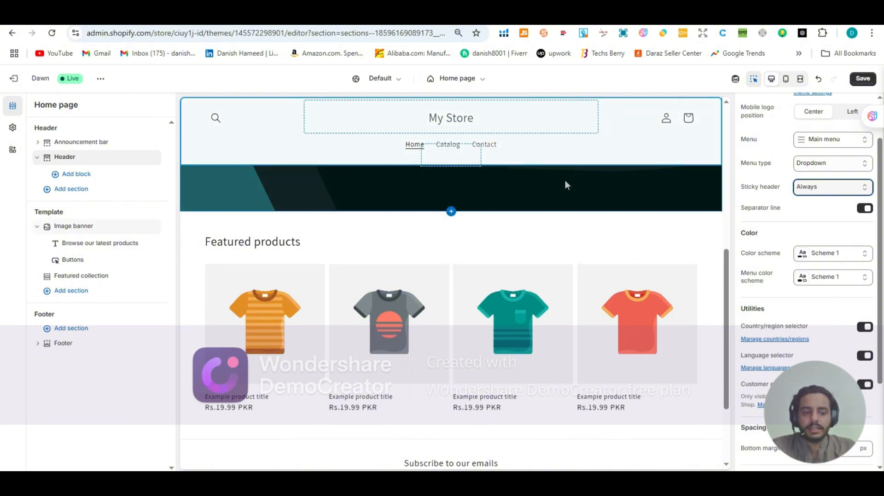
Step: Set the header's Sticky header option to None and turn off its separator line
{"action": "scroll", "coordinate": [565, 183], "scroll_direction": "up", "scroll_amount": 4}
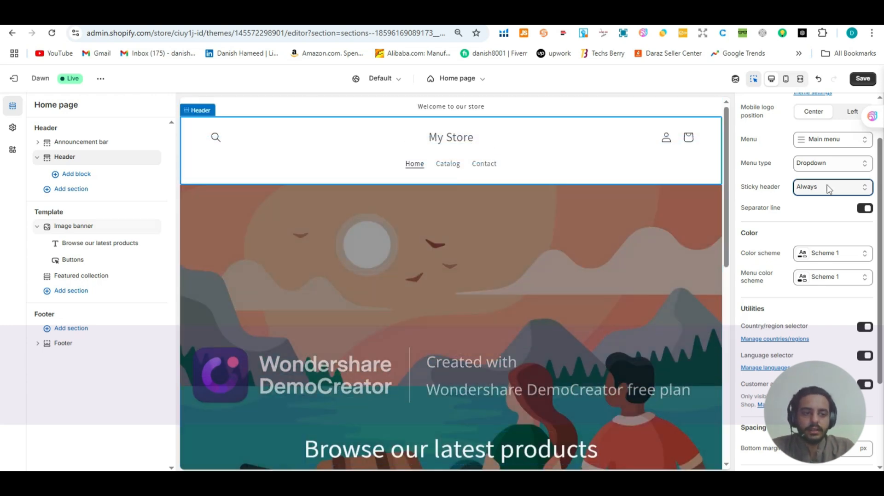
{"action": "left_click", "coordinate": [829, 189]}
{"action": "left_click", "coordinate": [824, 203]}
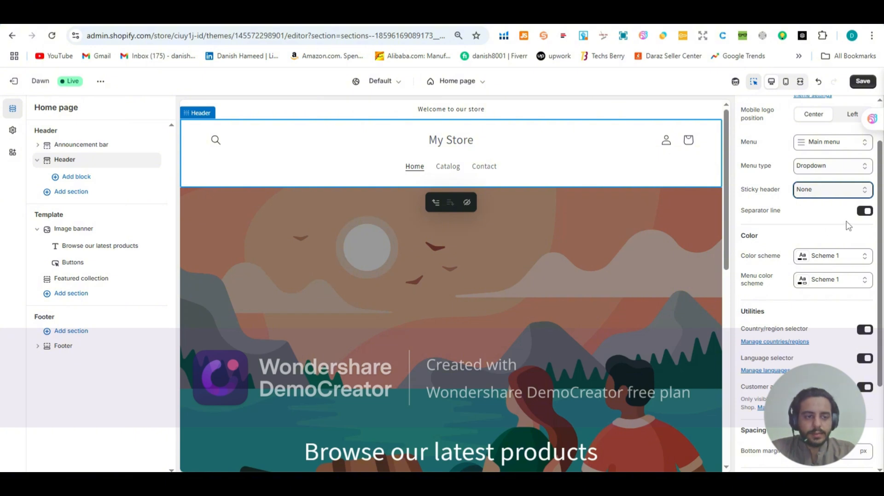
{"action": "left_click", "coordinate": [865, 213]}
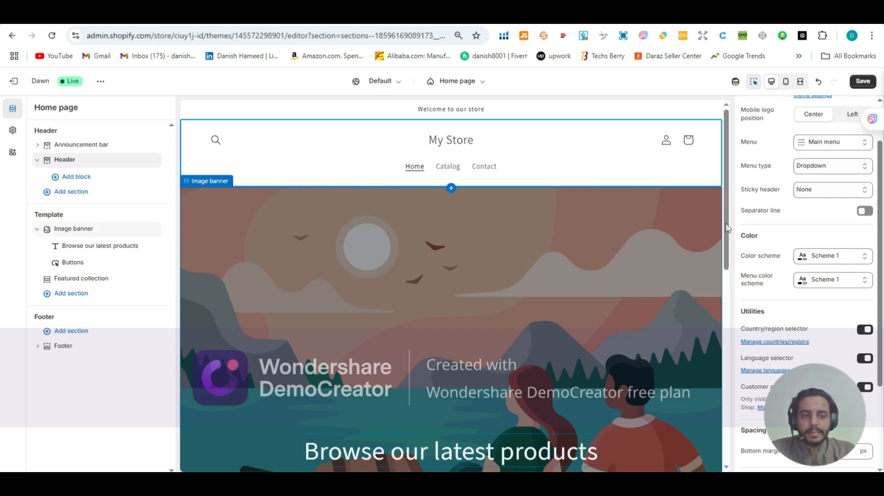
Step: Edit the header's color Scheme 1 and try red backgrounds #FF1D1D and #DB1313
{"action": "scroll", "coordinate": [767, 234], "scroll_direction": "down", "scroll_amount": 2}
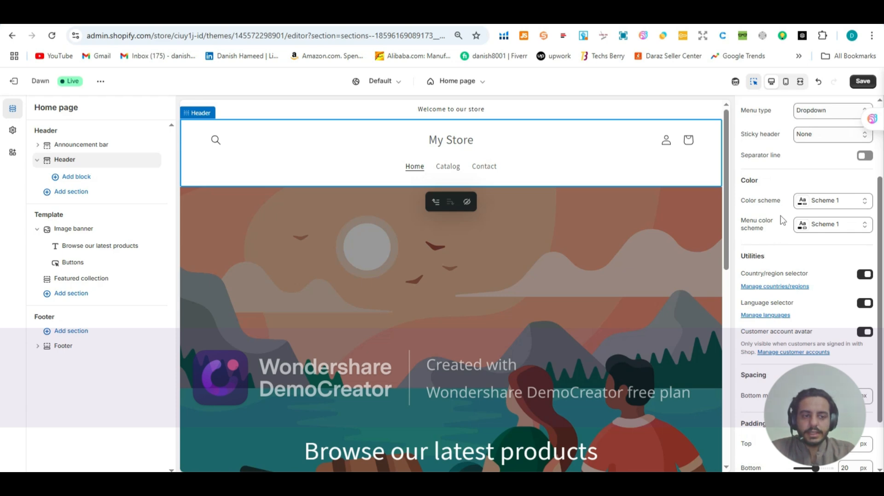
{"action": "left_click", "coordinate": [813, 205]}
{"action": "left_click", "coordinate": [812, 204]}
{"action": "left_click", "coordinate": [812, 204]}
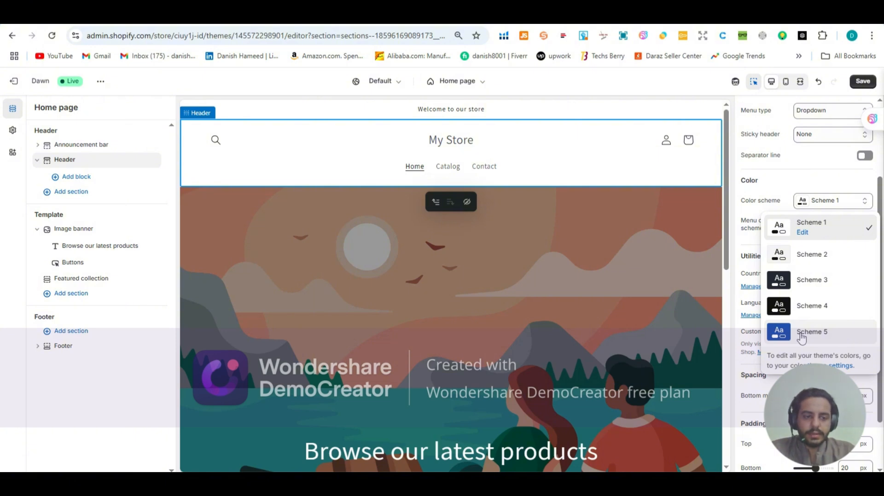
{"action": "left_click", "coordinate": [802, 233]}
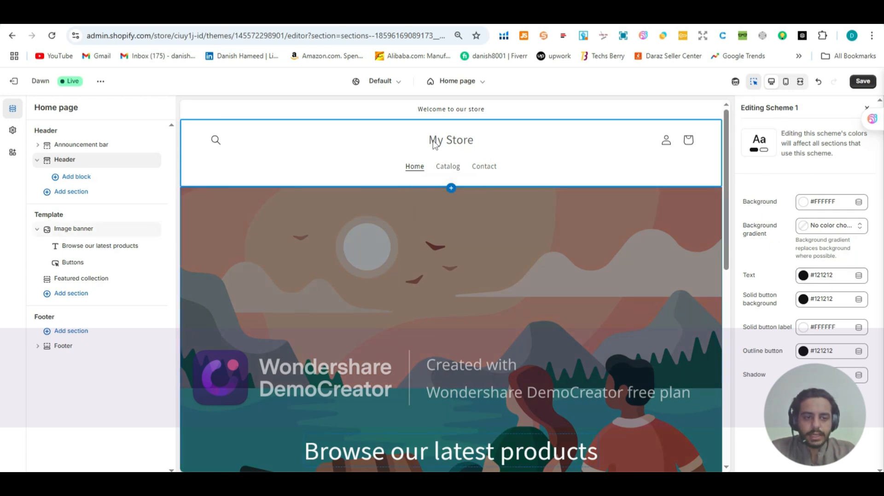
{"action": "left_click", "coordinate": [803, 203]}
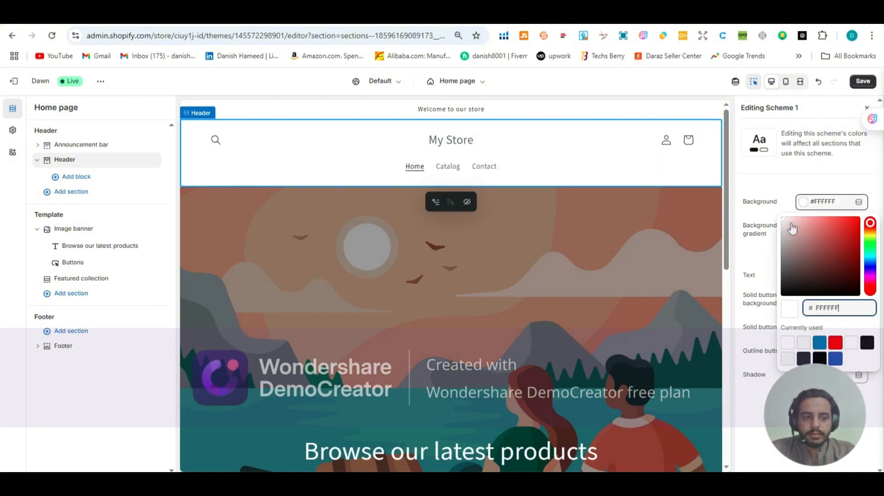
{"action": "mouse_move", "coordinate": [805, 228]}
{"action": "left_mouse_down"}
{"action": "mouse_move", "coordinate": [824, 237]}
{"action": "mouse_move", "coordinate": [815, 241]}
{"action": "mouse_move", "coordinate": [809, 232]}
{"action": "mouse_move", "coordinate": [852, 220]}
{"action": "mouse_move", "coordinate": [837, 220]}
{"action": "left_mouse_up"}
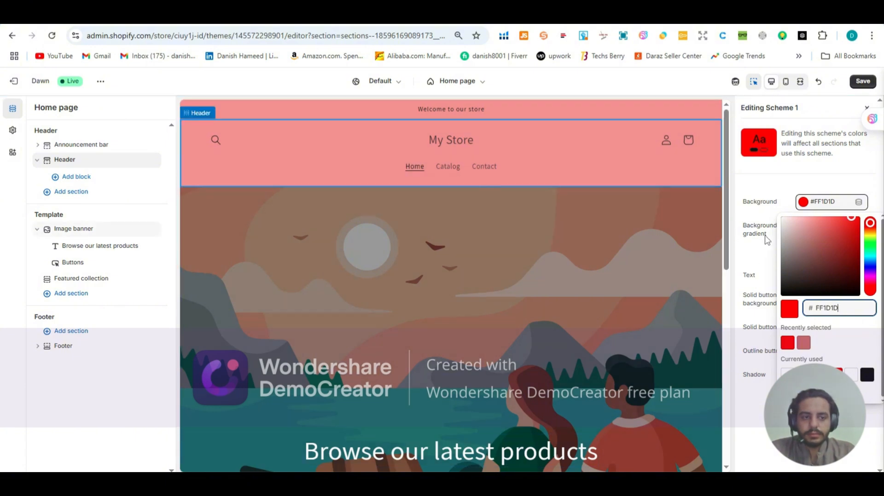
{"action": "left_click", "coordinate": [853, 227]}
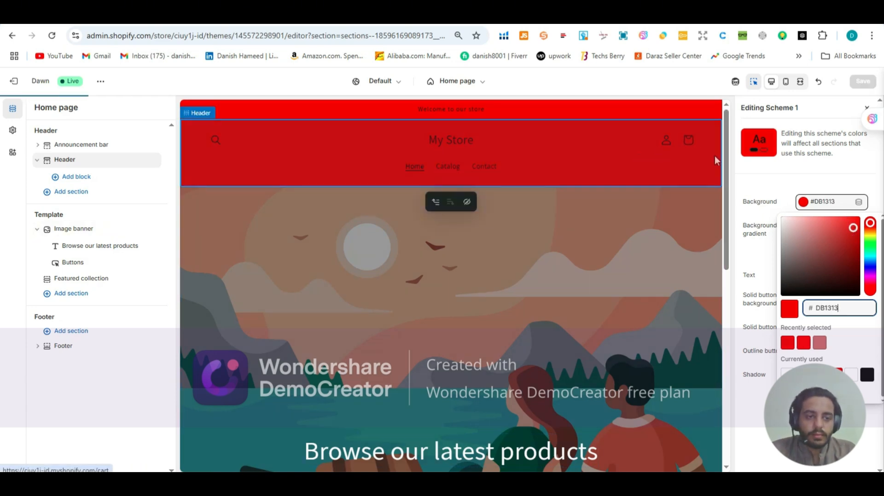
Step: Set Scheme 1's background to #FEFEFE and finish editing the scheme
{"action": "left_click", "coordinate": [848, 227]}
{"action": "left_click_drag", "start_coordinate": [848, 227], "coordinate": [775, 221]}
{"action": "left_click", "coordinate": [841, 206]}
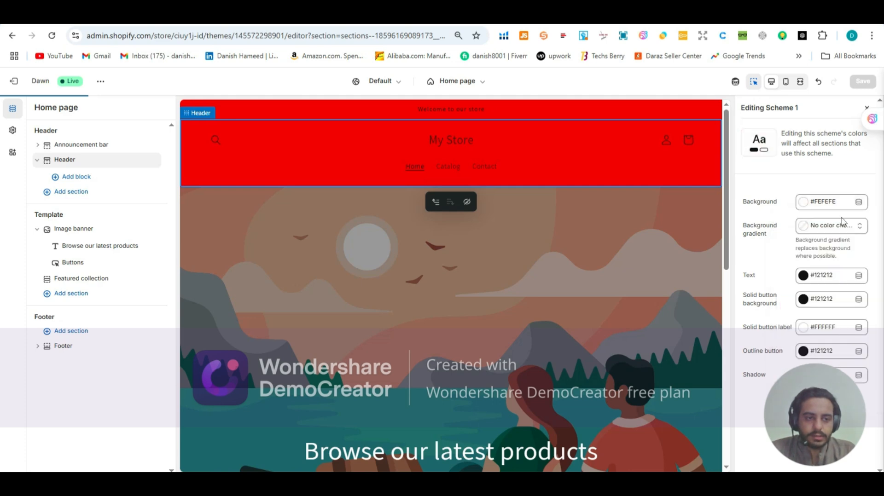
{"action": "left_click", "coordinate": [867, 110]}
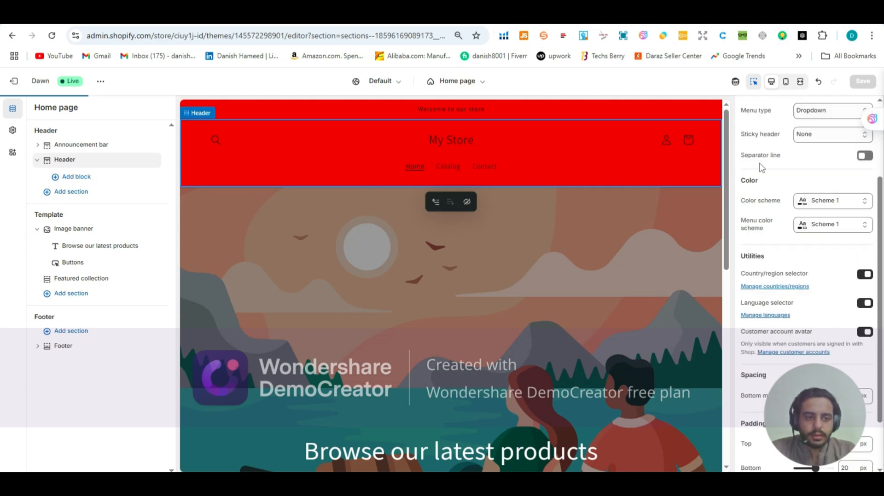
Step: Review Scheme 1's color values again from the header settings and close them
{"action": "scroll", "coordinate": [761, 171], "scroll_direction": "down", "scroll_amount": 1}
{"action": "scroll", "coordinate": [761, 171], "scroll_direction": "up", "scroll_amount": 1}
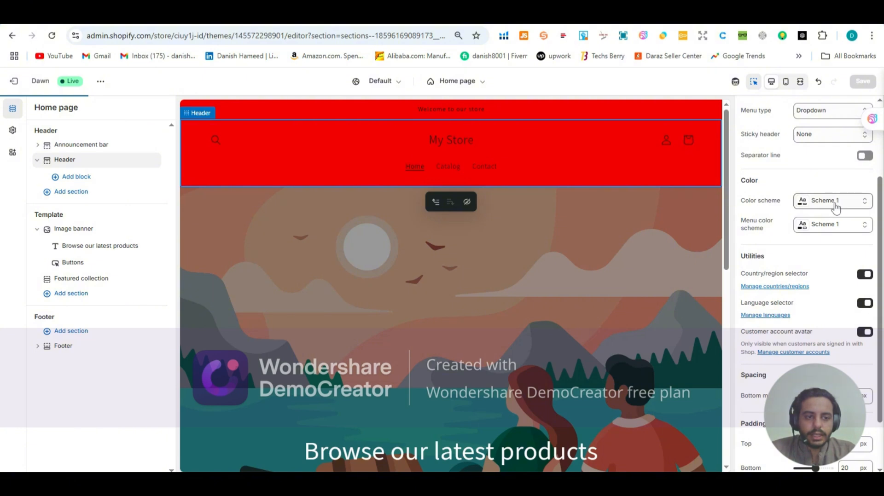
{"action": "left_click", "coordinate": [828, 200]}
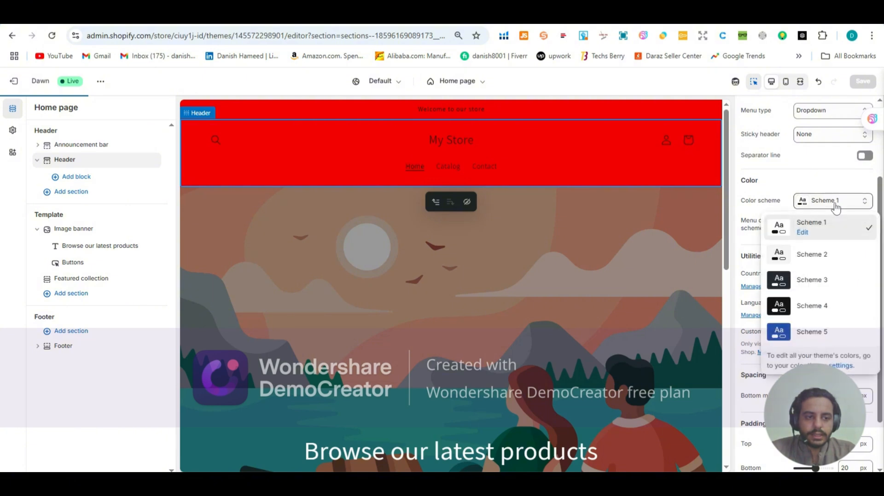
{"action": "left_click", "coordinate": [803, 233]}
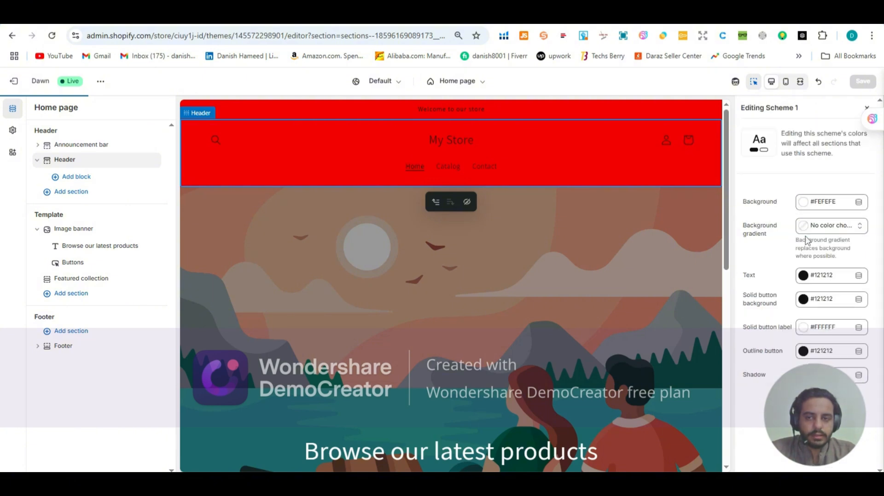
{"action": "left_click", "coordinate": [865, 111]}
Step: Add a new color scheme in the theme's color settings and look at its text color choices
{"action": "left_click", "coordinate": [808, 205]}
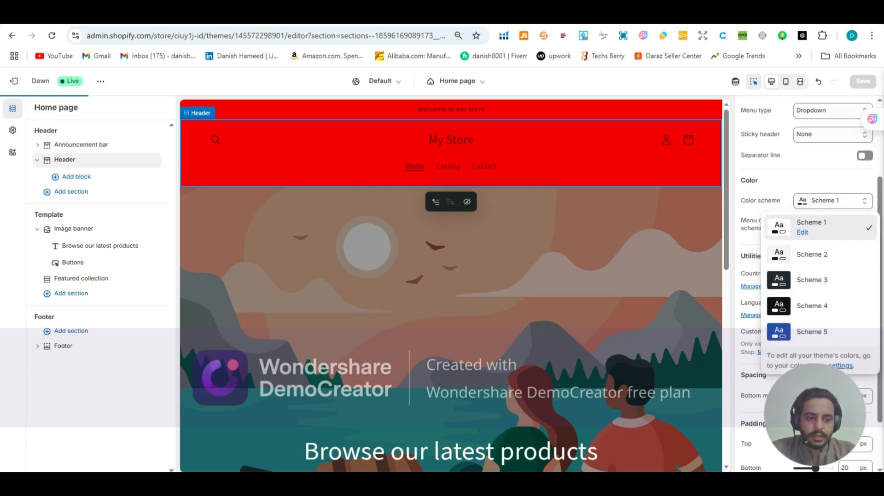
{"action": "left_click", "coordinate": [820, 367]}
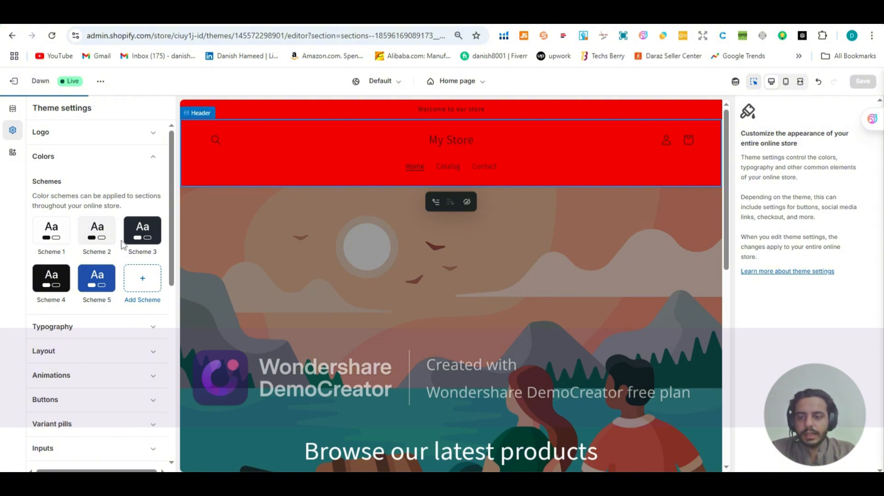
{"action": "left_click", "coordinate": [141, 293]}
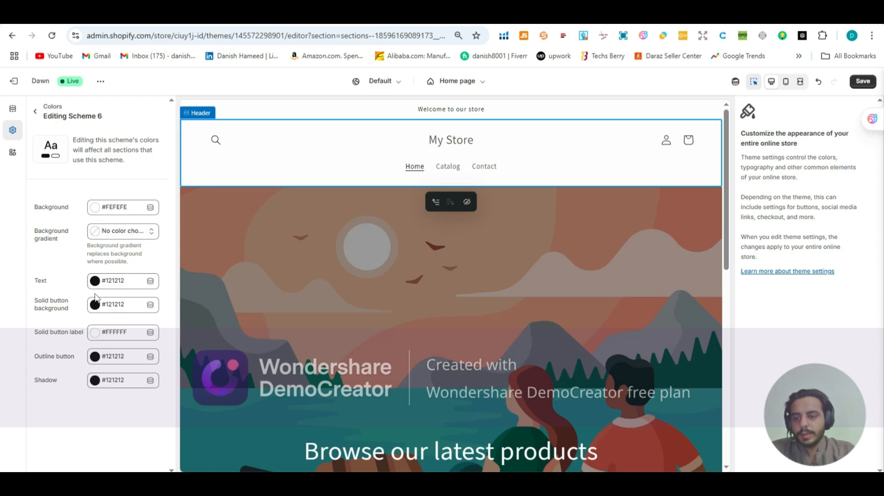
{"action": "left_click", "coordinate": [95, 282]}
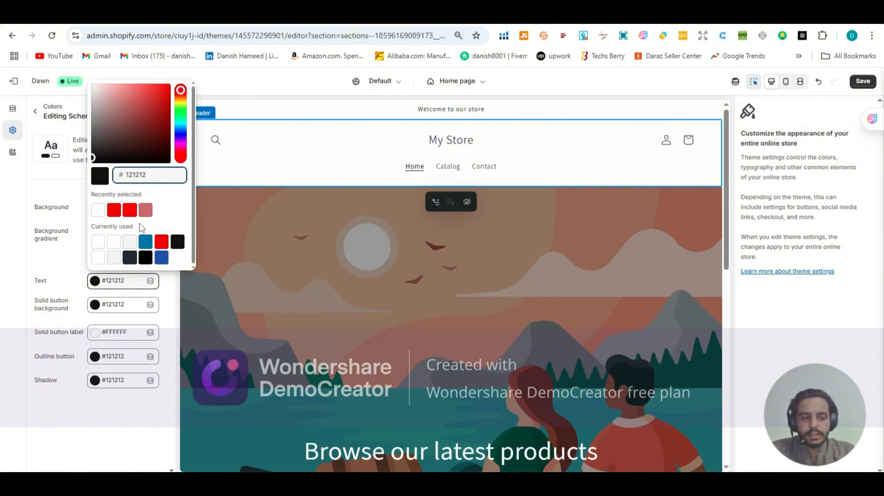
{"action": "left_click", "coordinate": [62, 257]}
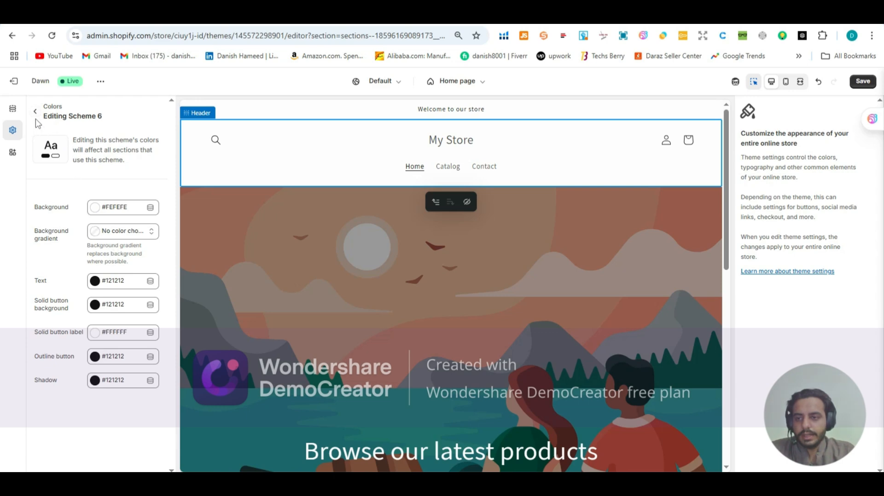
Step: Set Scheme 6's background color to #FF2A2A and return to the list of schemes
{"action": "left_click", "coordinate": [111, 207]}
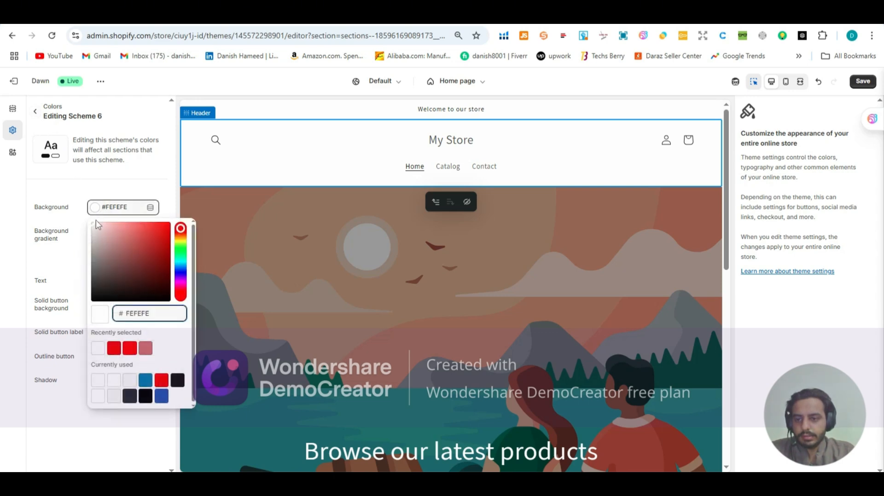
{"action": "left_click_drag", "start_coordinate": [93, 229], "coordinate": [158, 222]}
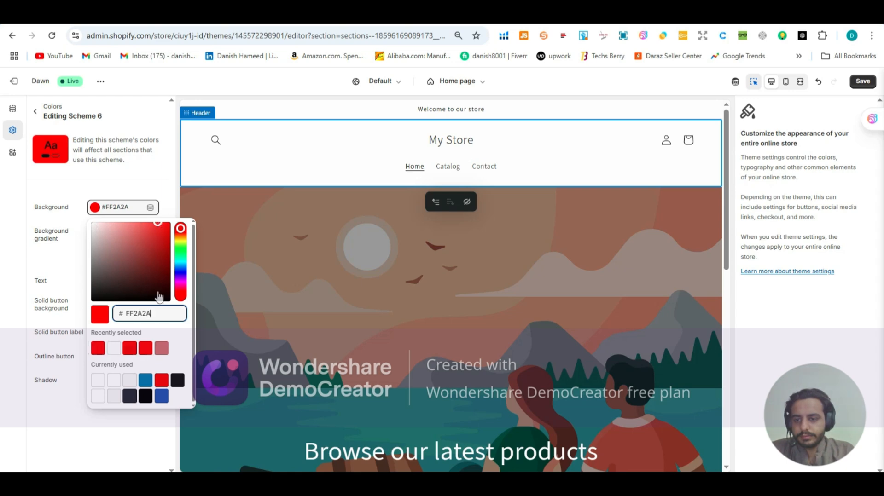
{"action": "left_click", "coordinate": [79, 184]}
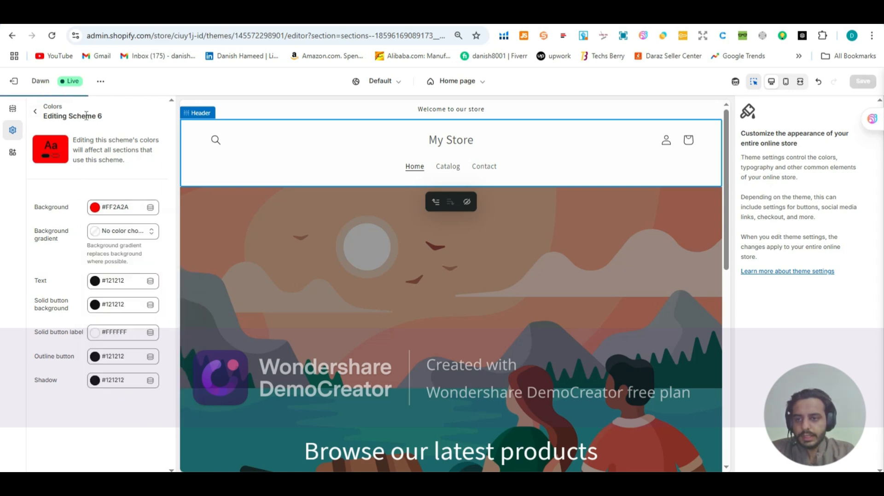
{"action": "left_click", "coordinate": [35, 112]}
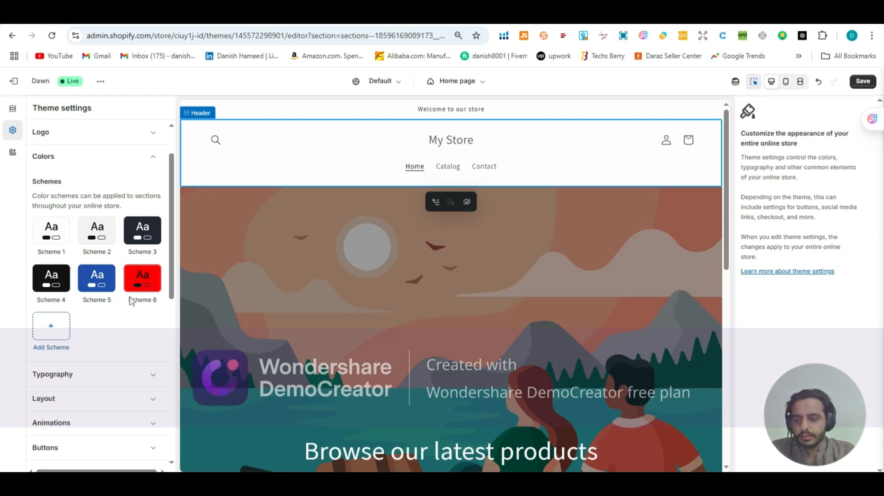
Step: Look through the theme settings categories beneath the color schemes
{"action": "scroll", "coordinate": [122, 310], "scroll_direction": "down", "scroll_amount": 5}
{"action": "scroll", "coordinate": [94, 275], "scroll_direction": "up", "scroll_amount": 3}
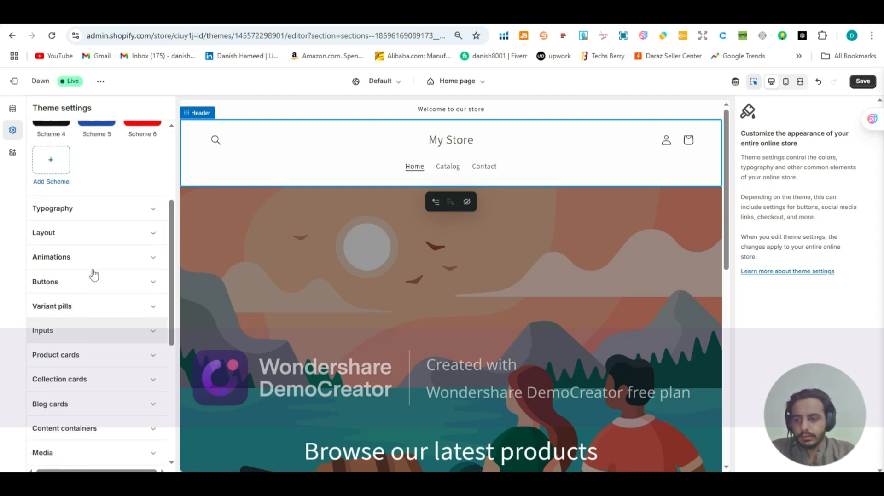
{"action": "scroll", "coordinate": [95, 272], "scroll_direction": "up", "scroll_amount": 3}
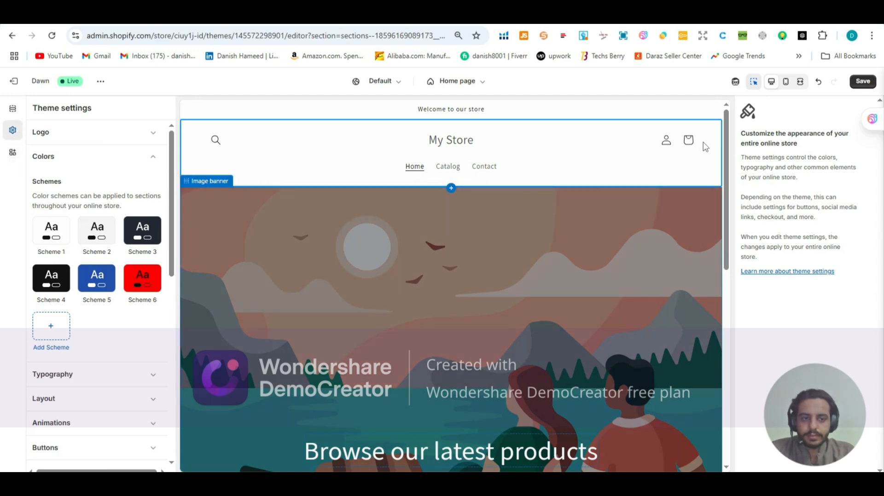
Step: Examine the home page preview from the header through the featured products to the footer, and open the Footer section's settings
{"action": "scroll", "coordinate": [697, 152], "scroll_direction": "down", "scroll_amount": 3}
{"action": "scroll", "coordinate": [698, 150], "scroll_direction": "down", "scroll_amount": 2}
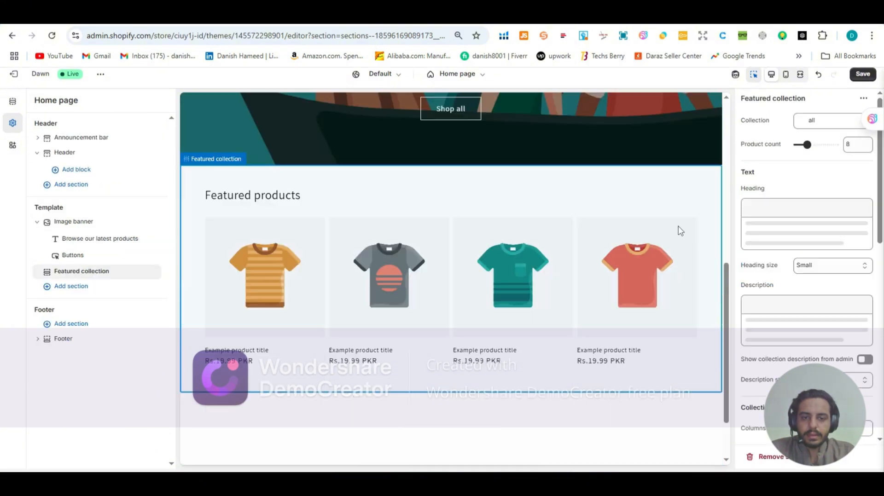
{"action": "scroll", "coordinate": [674, 228], "scroll_direction": "up", "scroll_amount": 3}
{"action": "scroll", "coordinate": [673, 227], "scroll_direction": "up", "scroll_amount": 3}
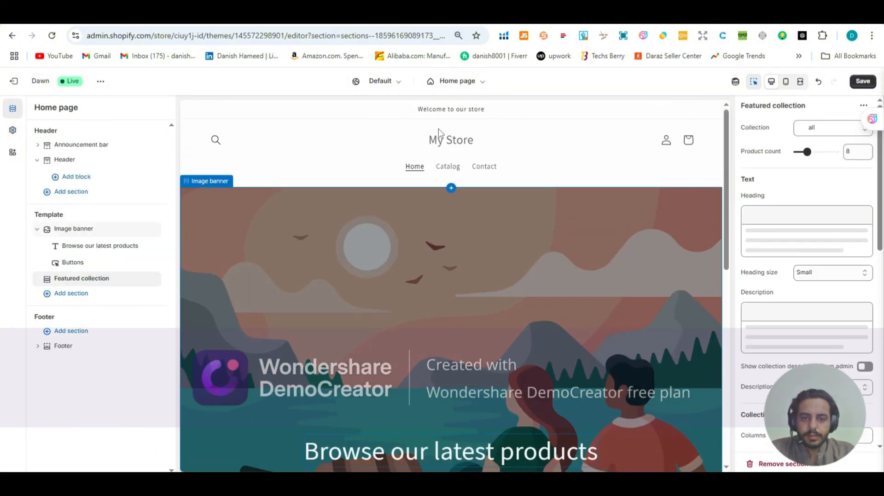
{"action": "scroll", "coordinate": [538, 150], "scroll_direction": "down", "scroll_amount": 4}
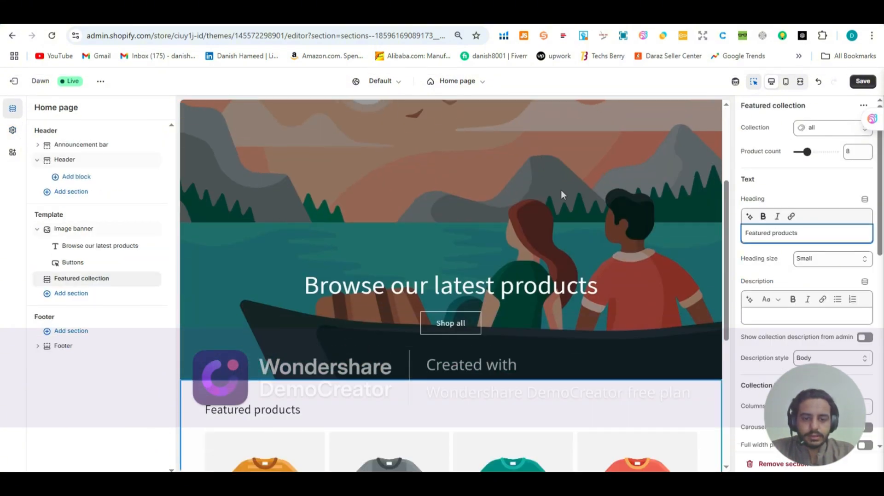
{"action": "scroll", "coordinate": [509, 307], "scroll_direction": "down", "scroll_amount": 5}
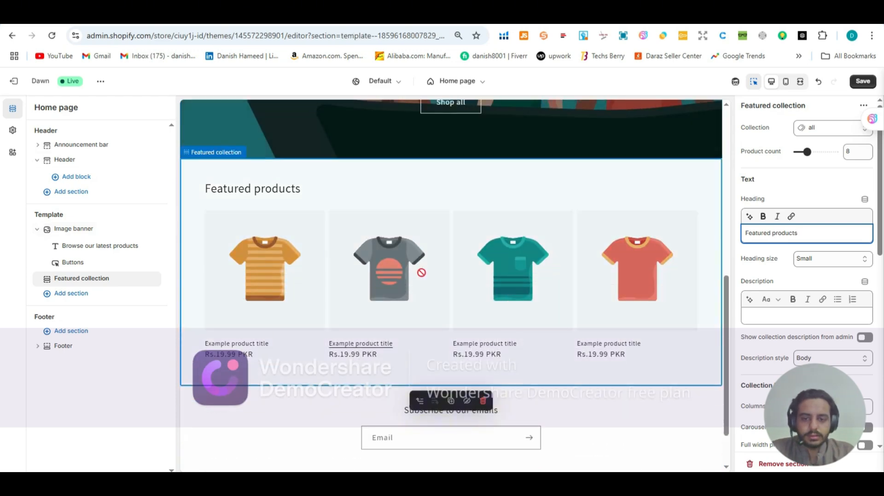
{"action": "scroll", "coordinate": [421, 272], "scroll_direction": "down", "scroll_amount": 2}
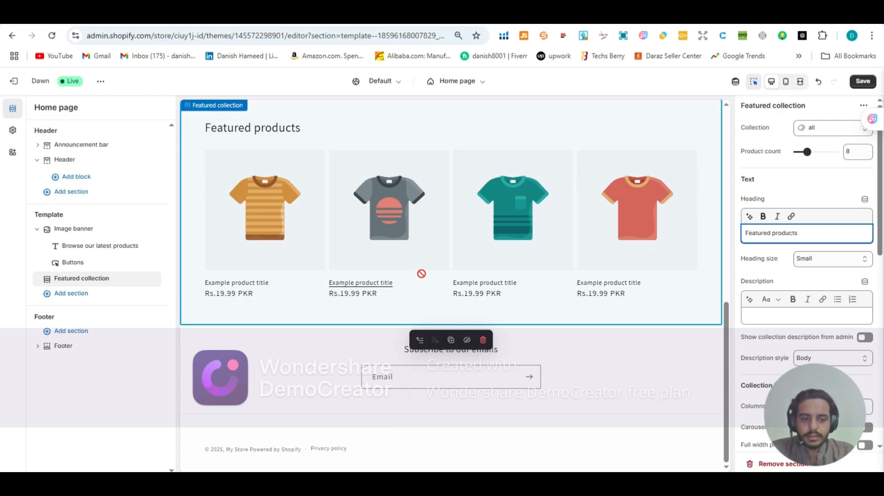
{"action": "scroll", "coordinate": [421, 273], "scroll_direction": "up", "scroll_amount": 9}
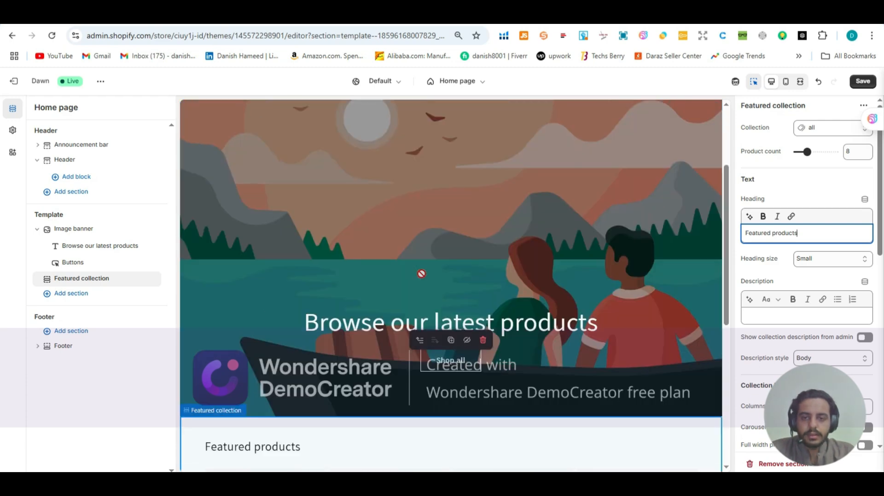
{"action": "left_click", "coordinate": [63, 345]}
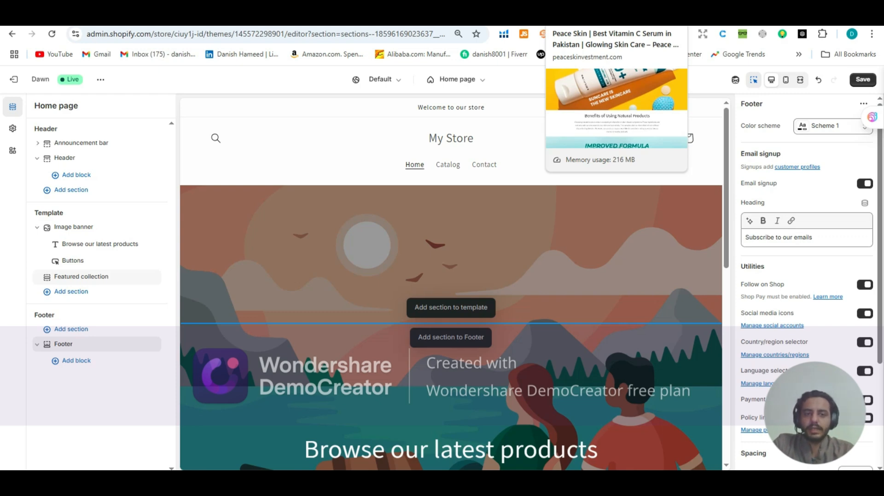
Step: Switch to the Peace Skin Vestment storefront and examine its announcement bar, header menu, slideshow and Featured Product row
{"action": "left_click", "coordinate": [578, 17]}
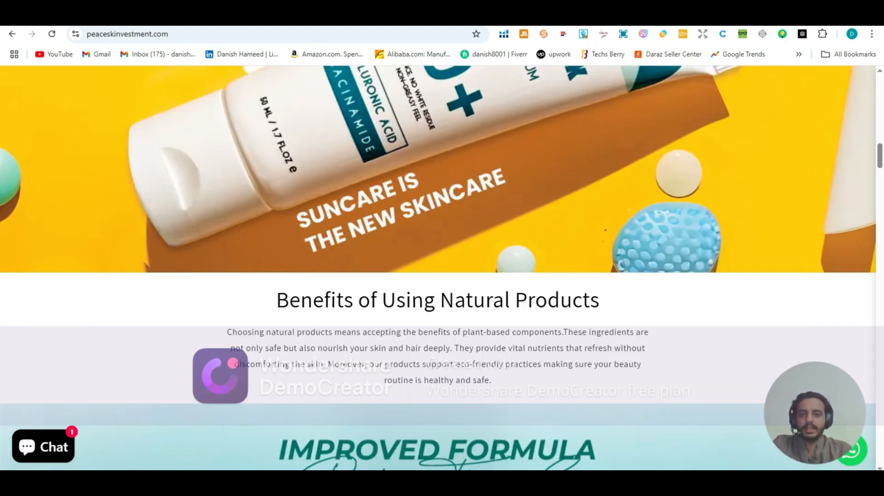
{"action": "scroll", "coordinate": [464, 129], "scroll_direction": "up", "scroll_amount": 15}
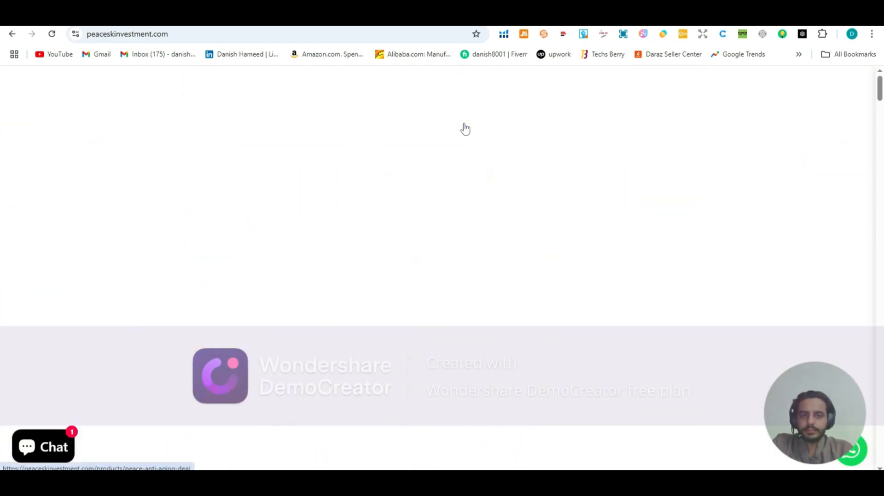
{"action": "scroll", "coordinate": [186, 128], "scroll_direction": "down", "scroll_amount": 3}
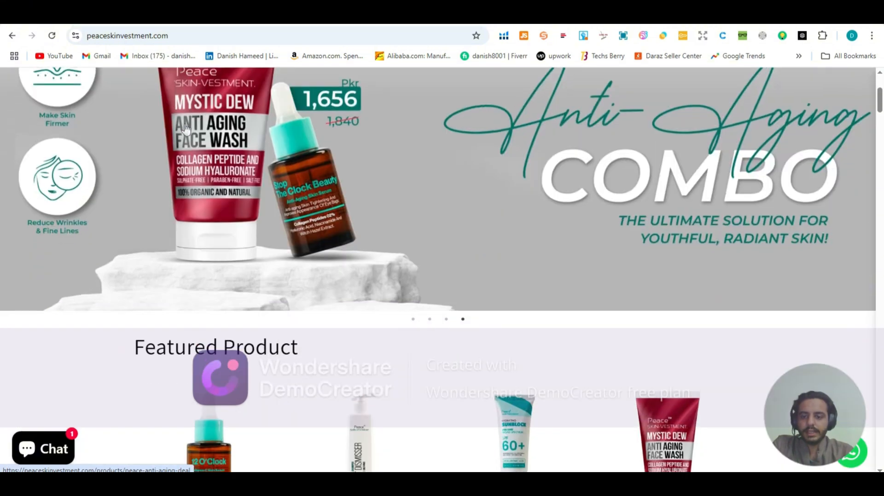
{"action": "scroll", "coordinate": [187, 128], "scroll_direction": "down", "scroll_amount": 3}
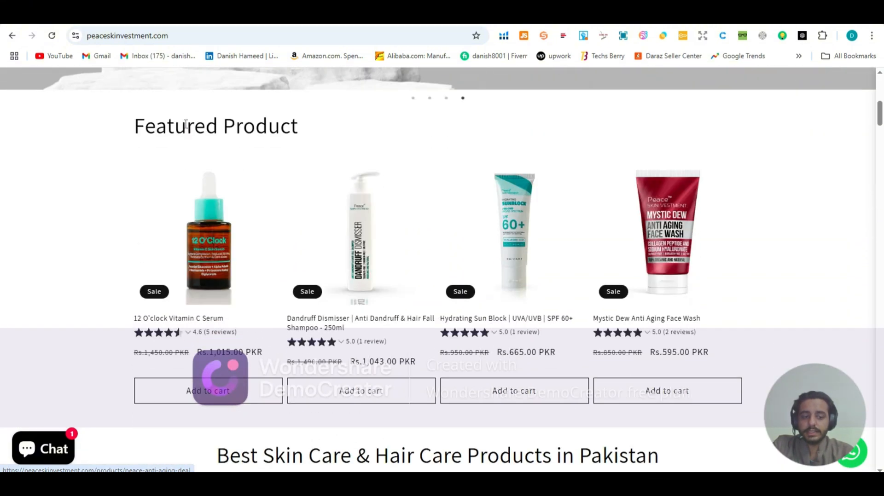
{"action": "scroll", "coordinate": [186, 124], "scroll_direction": "up", "scroll_amount": 6}
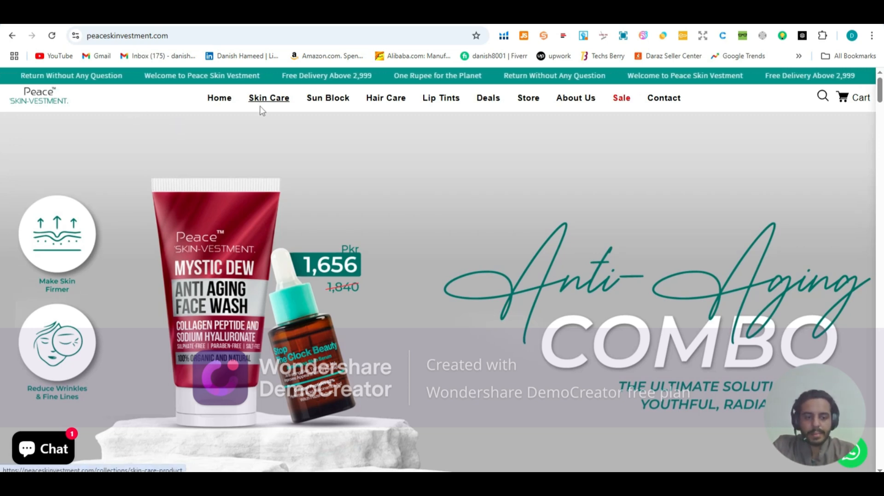
{"action": "scroll", "coordinate": [223, 163], "scroll_direction": "down", "scroll_amount": 1}
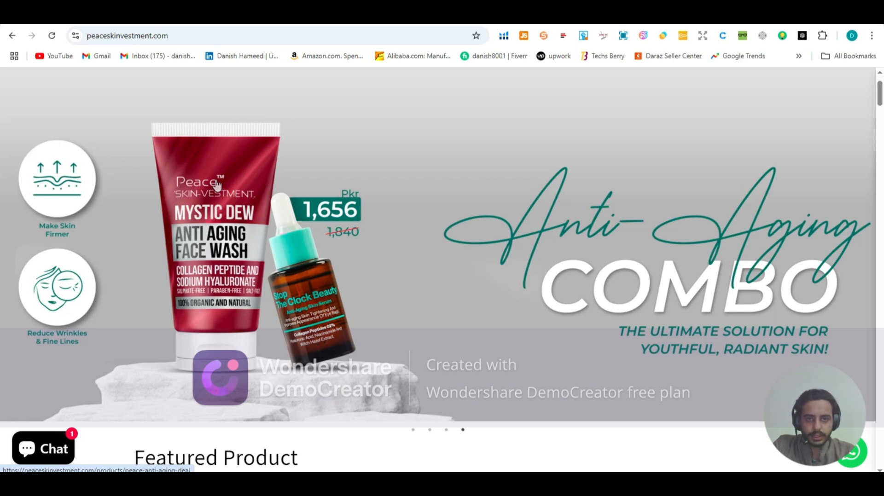
{"action": "scroll", "coordinate": [216, 184], "scroll_direction": "down", "scroll_amount": 5}
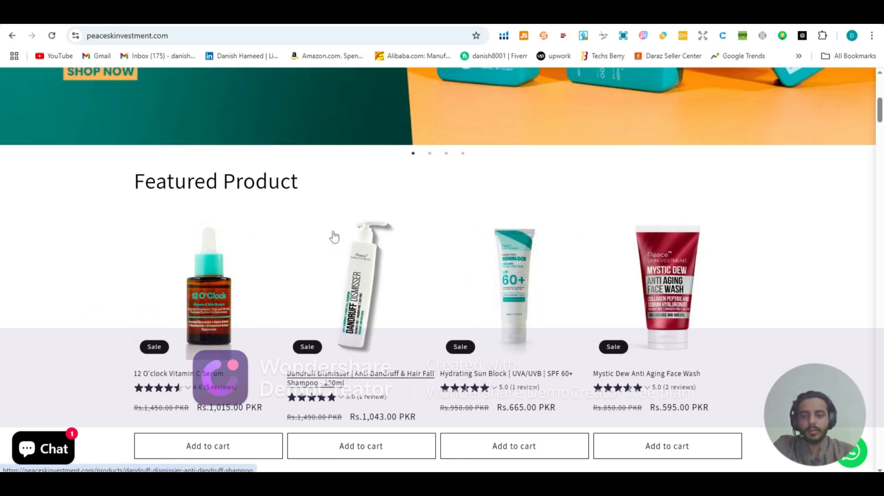
Step: Examine the storefront's rich text sections, the Sunblock image banner and the Improved Formula shampoo banner
{"action": "scroll", "coordinate": [73, 263], "scroll_direction": "down", "scroll_amount": 4}
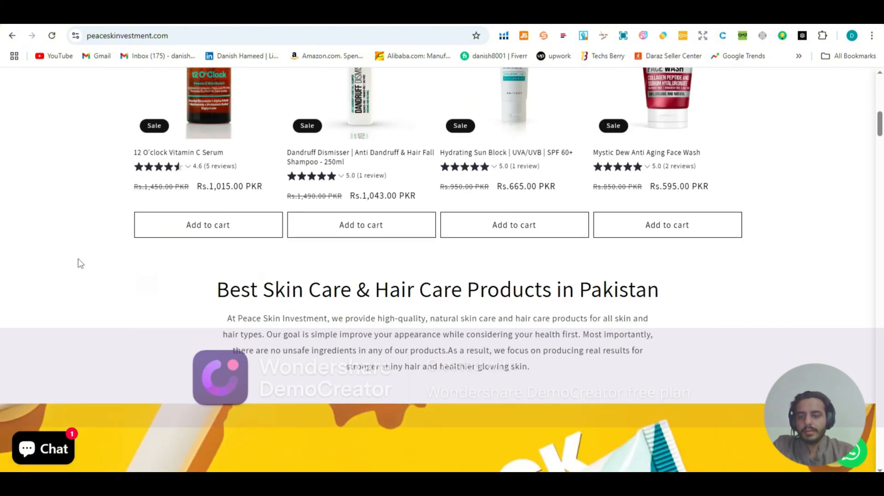
{"action": "scroll", "coordinate": [79, 263], "scroll_direction": "down", "scroll_amount": 2}
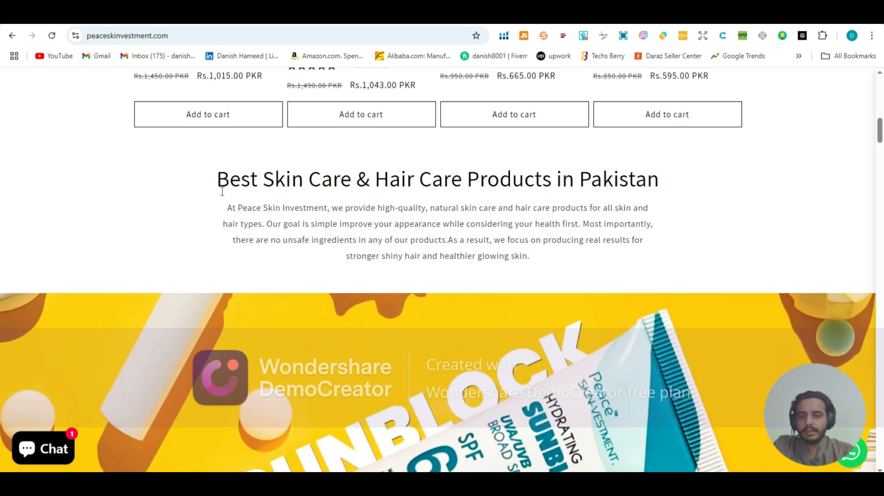
{"action": "scroll", "coordinate": [222, 192], "scroll_direction": "down", "scroll_amount": 2}
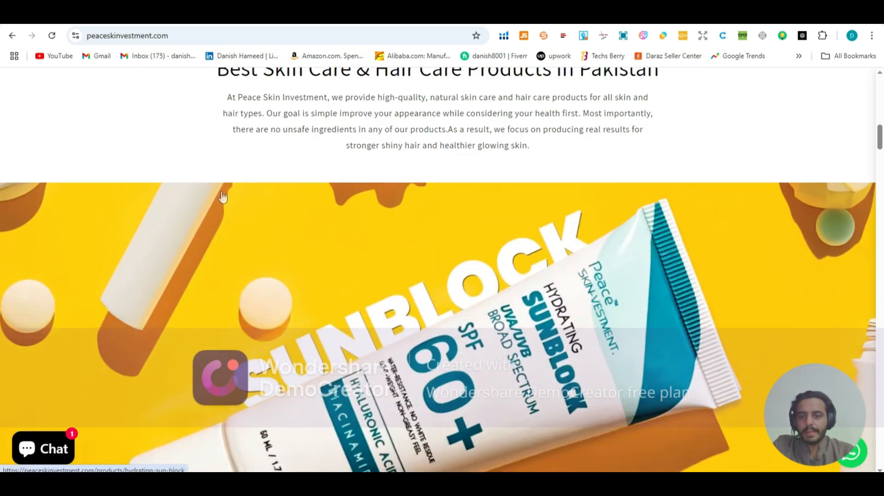
{"action": "scroll", "coordinate": [222, 198], "scroll_direction": "down", "scroll_amount": 1}
{"action": "scroll", "coordinate": [223, 199], "scroll_direction": "down", "scroll_amount": 1}
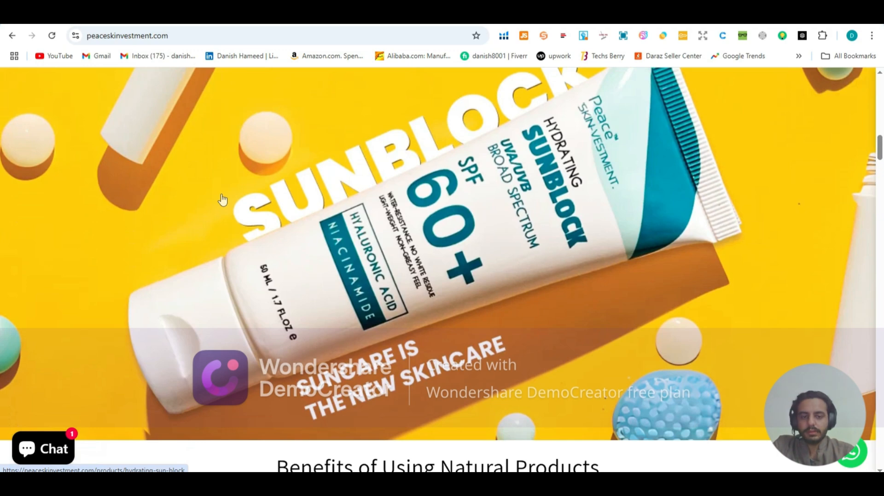
{"action": "scroll", "coordinate": [222, 200], "scroll_direction": "down", "scroll_amount": 6}
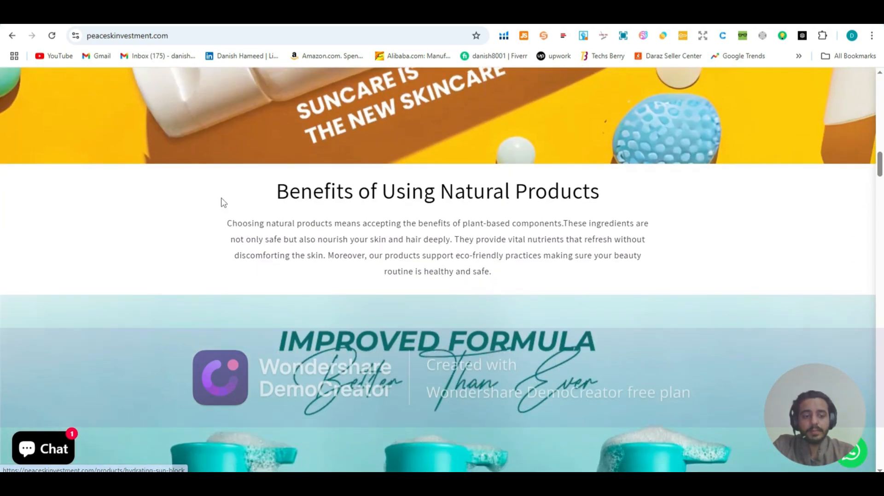
{"action": "scroll", "coordinate": [222, 203], "scroll_direction": "down", "scroll_amount": 7}
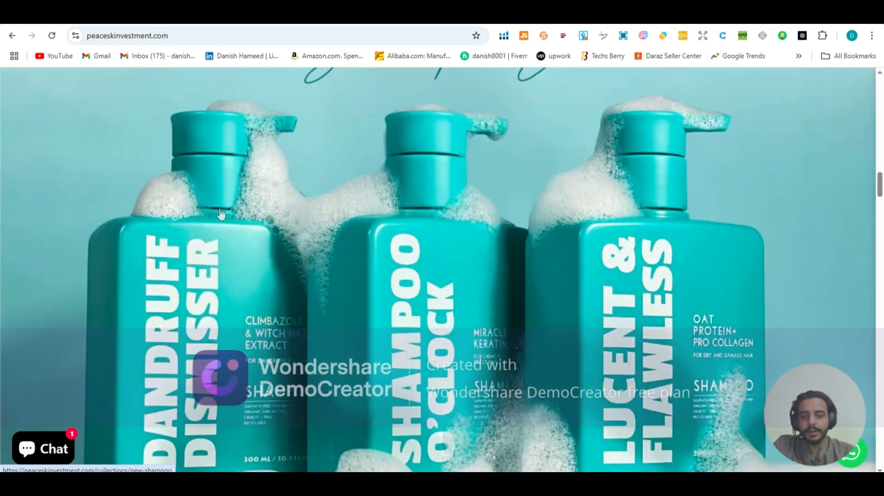
{"action": "scroll", "coordinate": [221, 214], "scroll_direction": "down", "scroll_amount": 4}
{"action": "scroll", "coordinate": [221, 217], "scroll_direction": "up", "scroll_amount": 6}
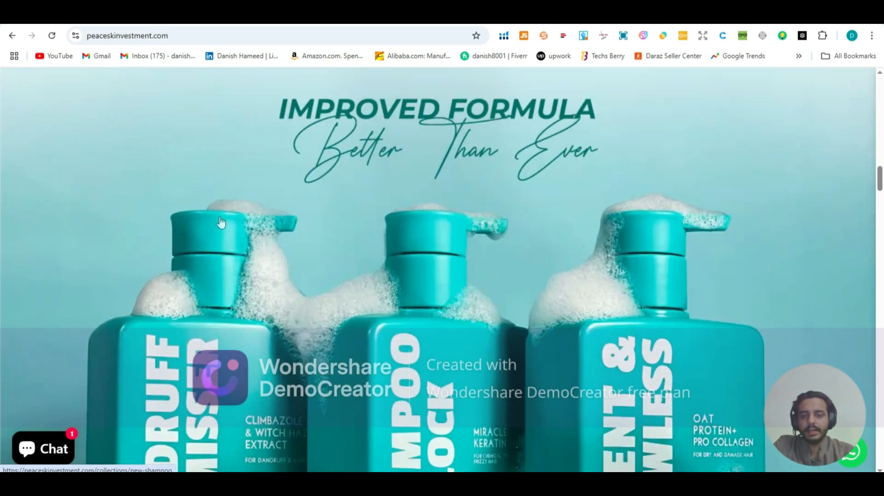
{"action": "scroll", "coordinate": [221, 222], "scroll_direction": "down", "scroll_amount": 7}
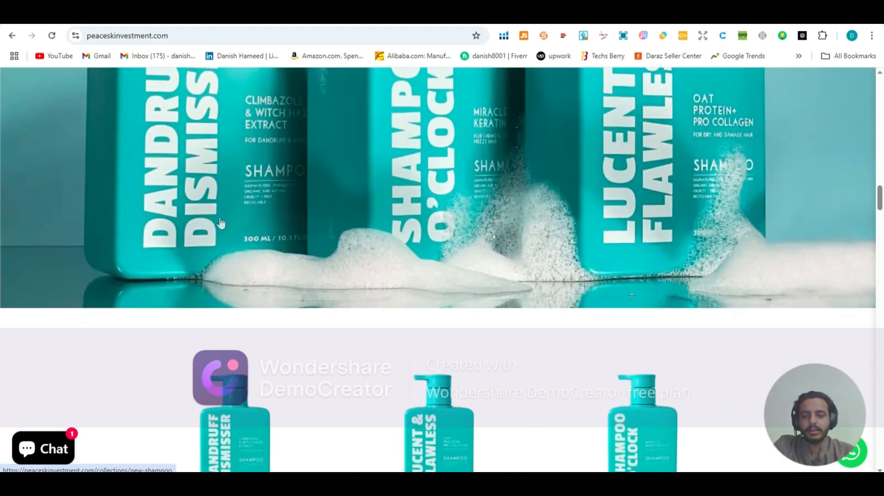
{"action": "scroll", "coordinate": [221, 223], "scroll_direction": "up", "scroll_amount": 7}
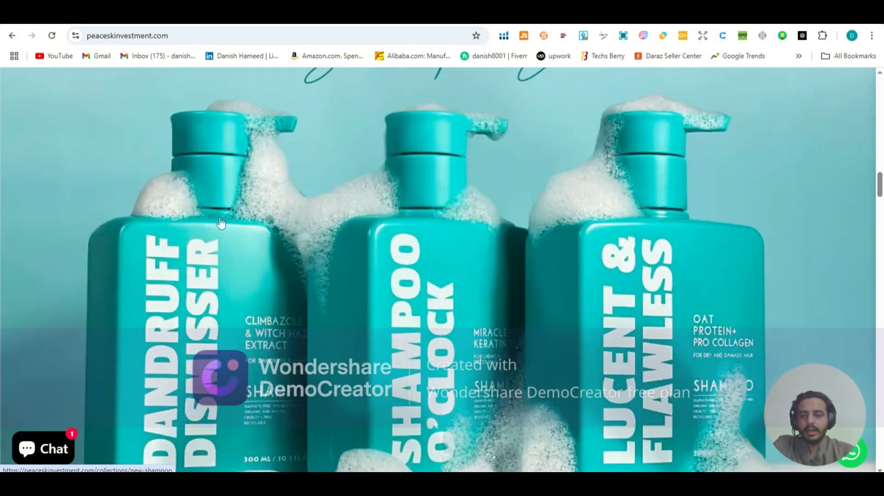
{"action": "scroll", "coordinate": [221, 224], "scroll_direction": "down", "scroll_amount": 2}
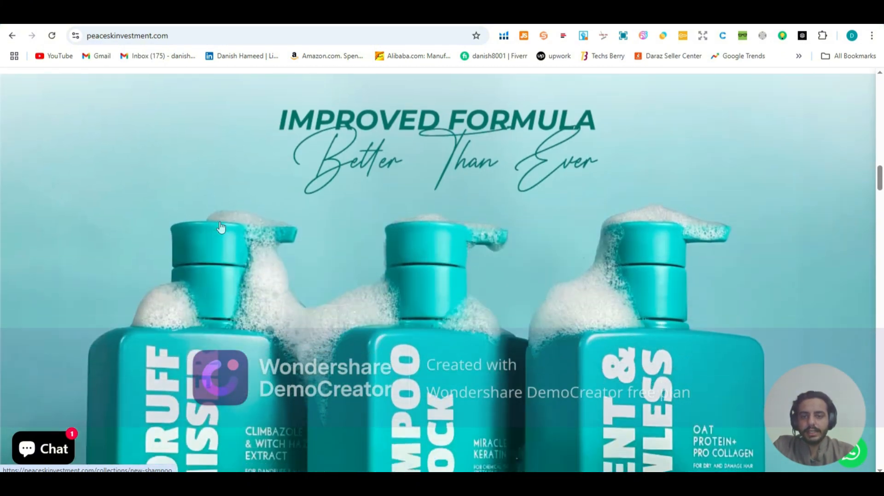
{"action": "scroll", "coordinate": [320, 190], "scroll_direction": "down", "scroll_amount": 2}
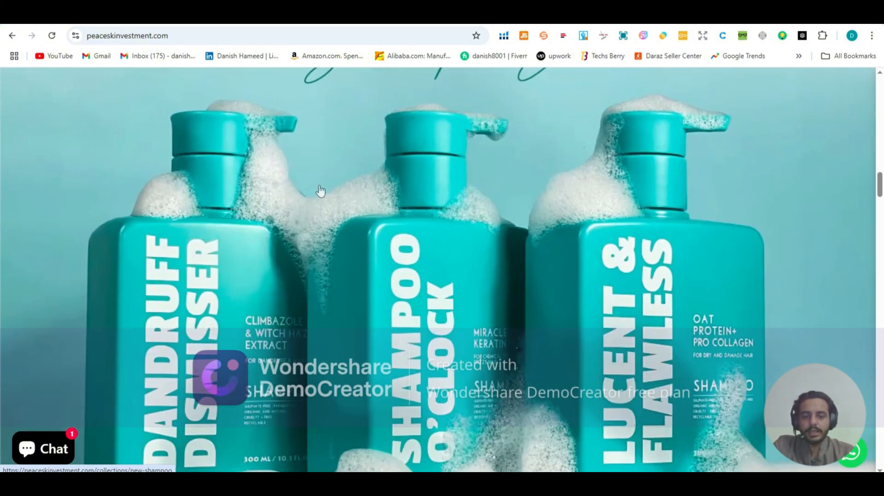
Step: Examine the alternating product rows, text sections and banners for shampoos, serums and facewashes, down to the Makeup Must-Haves section
{"action": "scroll", "coordinate": [318, 191], "scroll_direction": "down", "scroll_amount": 8}
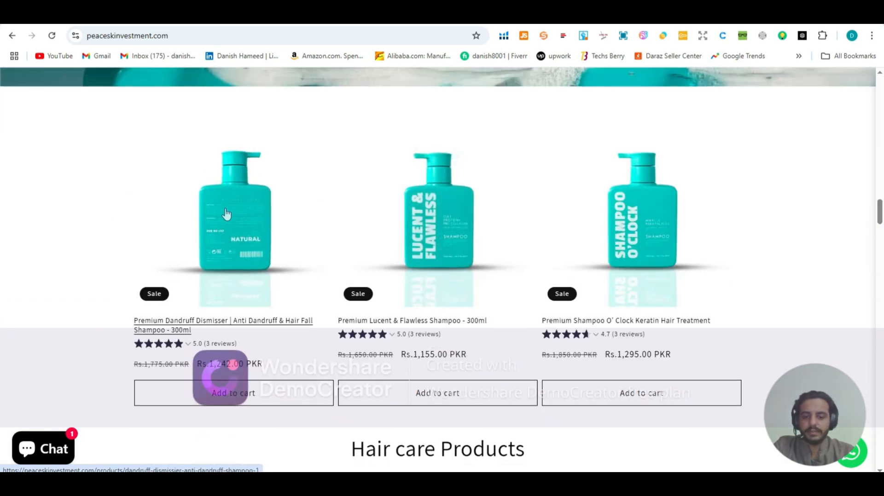
{"action": "scroll", "coordinate": [227, 217], "scroll_direction": "down", "scroll_amount": 5}
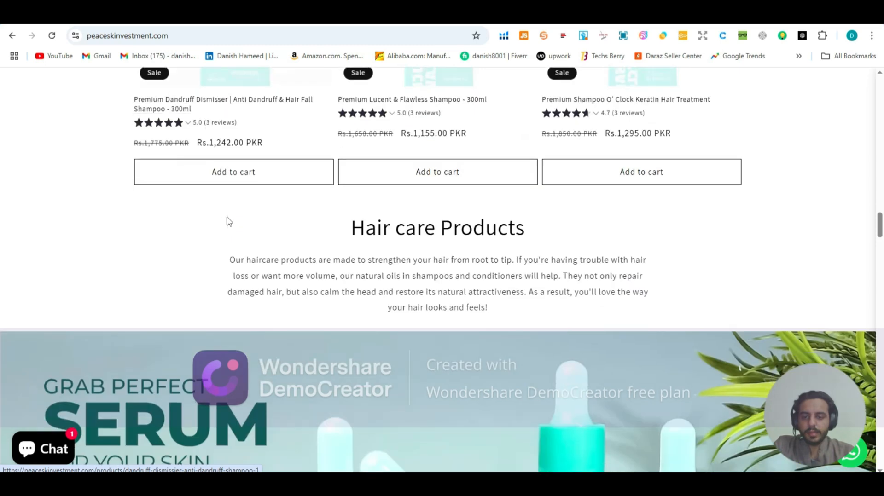
{"action": "scroll", "coordinate": [229, 221], "scroll_direction": "down", "scroll_amount": 4}
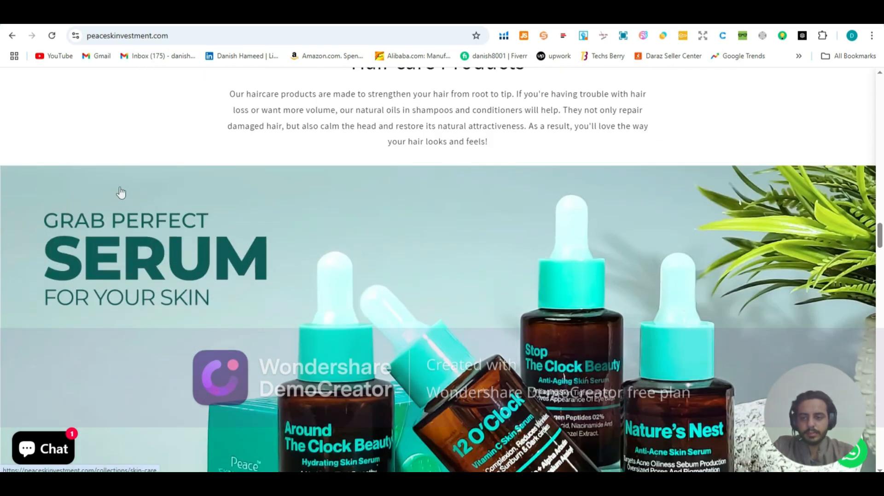
{"action": "scroll", "coordinate": [267, 316], "scroll_direction": "down", "scroll_amount": 3}
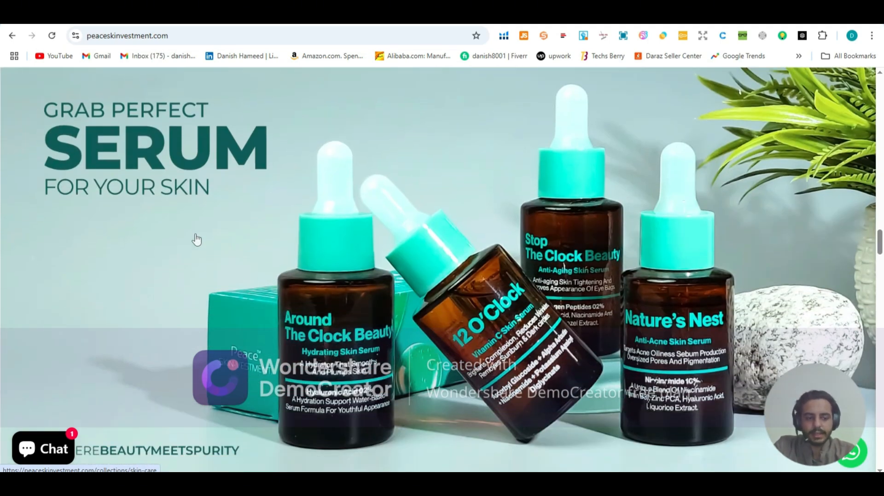
{"action": "scroll", "coordinate": [193, 240], "scroll_direction": "down", "scroll_amount": 6}
{"action": "scroll", "coordinate": [193, 251], "scroll_direction": "down", "scroll_amount": 5}
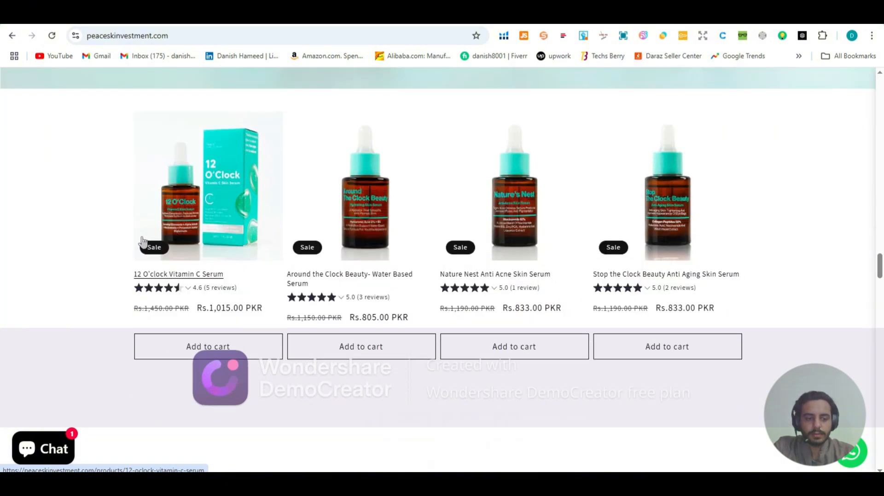
{"action": "scroll", "coordinate": [144, 248], "scroll_direction": "down", "scroll_amount": 4}
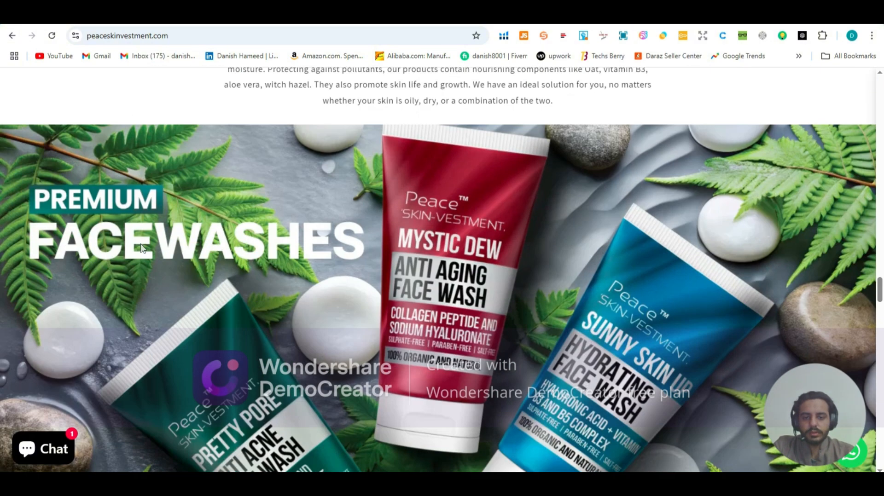
{"action": "scroll", "coordinate": [142, 249], "scroll_direction": "down", "scroll_amount": 9}
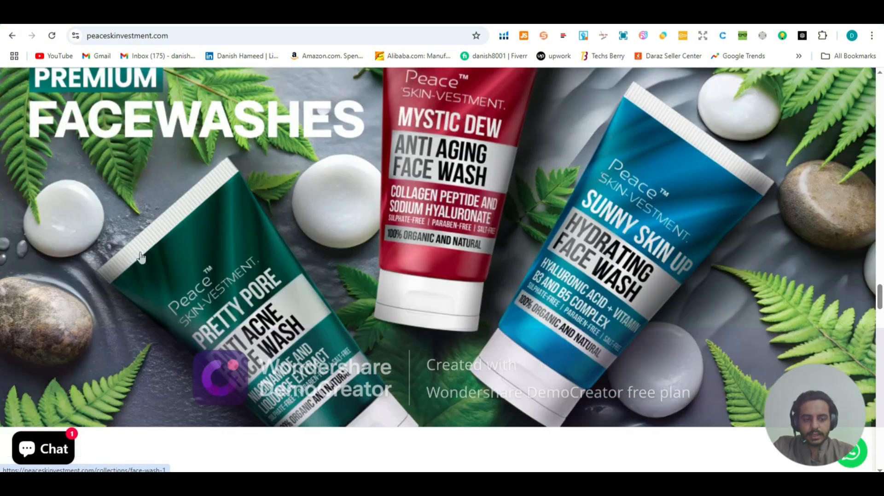
{"action": "scroll", "coordinate": [140, 266], "scroll_direction": "down", "scroll_amount": 14}
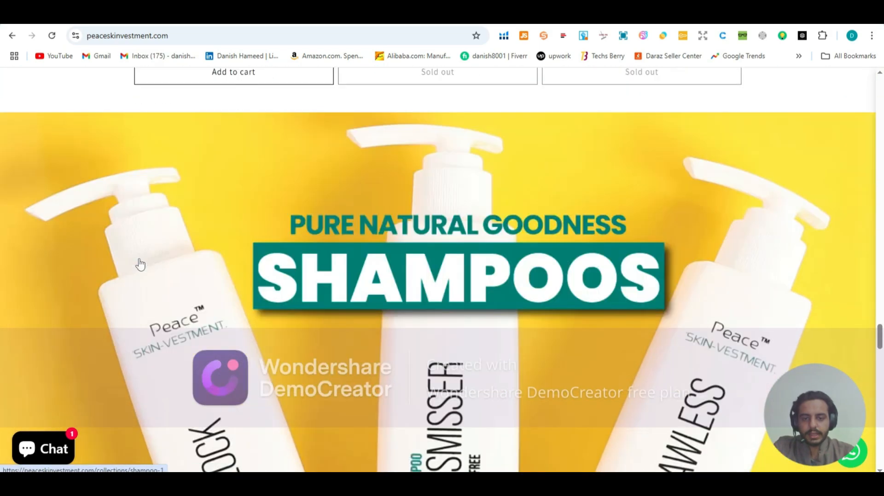
{"action": "scroll", "coordinate": [140, 267], "scroll_direction": "down", "scroll_amount": 10}
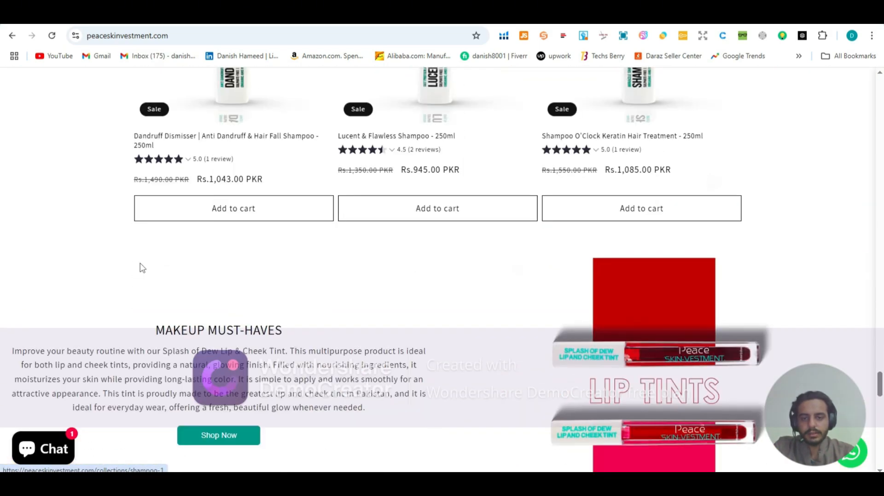
Step: Examine the Customer Testimonials, the promotional slideshow and the footer with its email signup, social icons and policy links
{"action": "scroll", "coordinate": [142, 261], "scroll_direction": "down", "scroll_amount": 2}
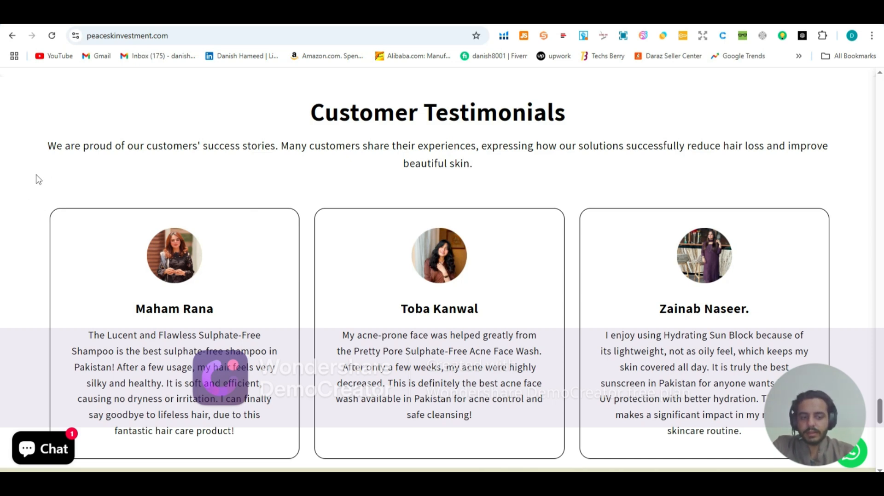
{"action": "scroll", "coordinate": [37, 184], "scroll_direction": "down", "scroll_amount": 5}
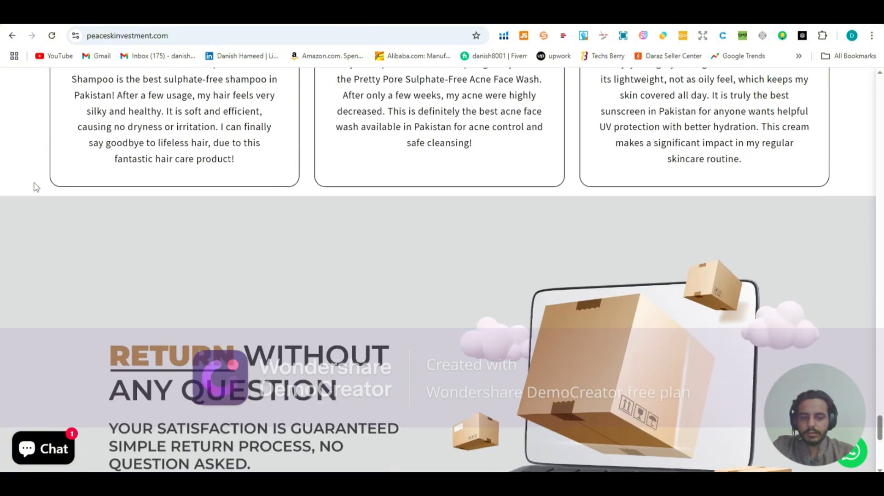
{"action": "scroll", "coordinate": [124, 176], "scroll_direction": "up", "scroll_amount": 3}
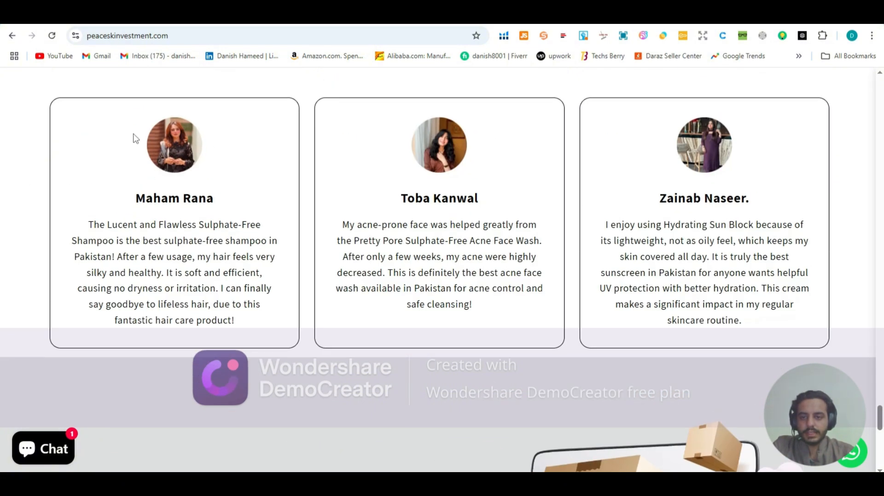
{"action": "scroll", "coordinate": [41, 166], "scroll_direction": "down", "scroll_amount": 5}
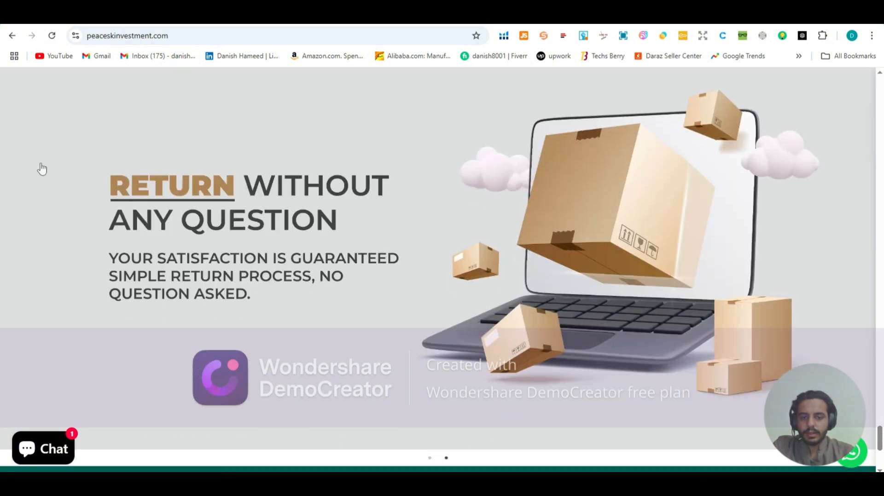
{"action": "scroll", "coordinate": [37, 171], "scroll_direction": "down", "scroll_amount": 4}
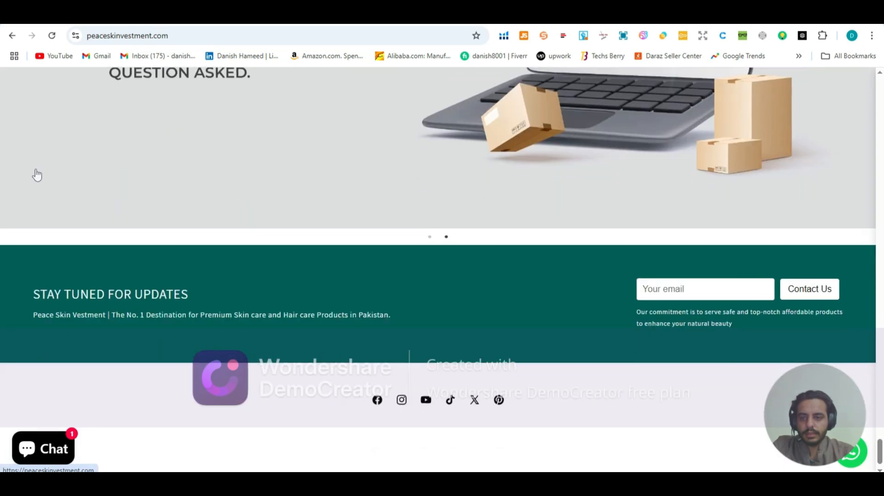
{"action": "scroll", "coordinate": [111, 144], "scroll_direction": "up", "scroll_amount": 3}
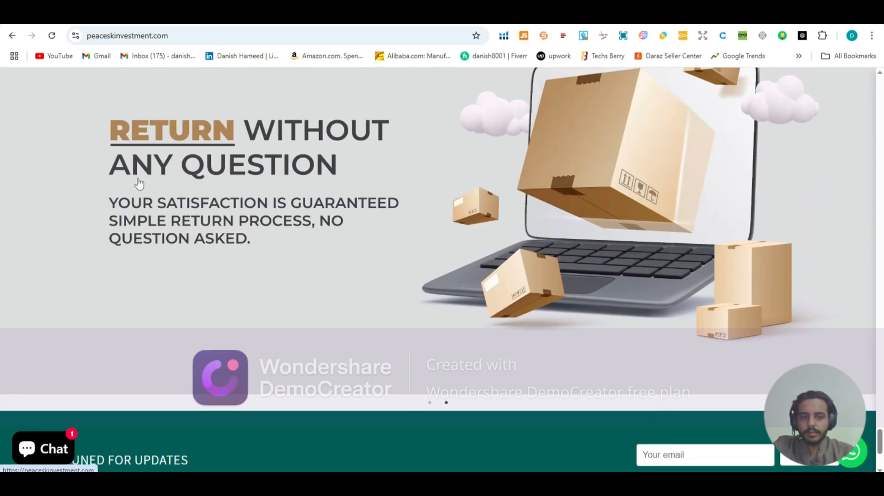
{"action": "scroll", "coordinate": [92, 207], "scroll_direction": "down", "scroll_amount": 4}
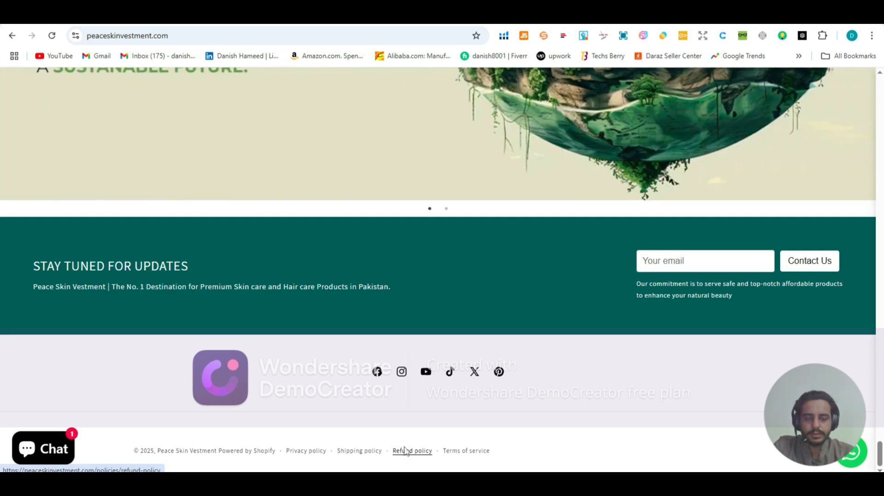
{"action": "scroll", "coordinate": [422, 88], "scroll_direction": "up", "scroll_amount": 20}
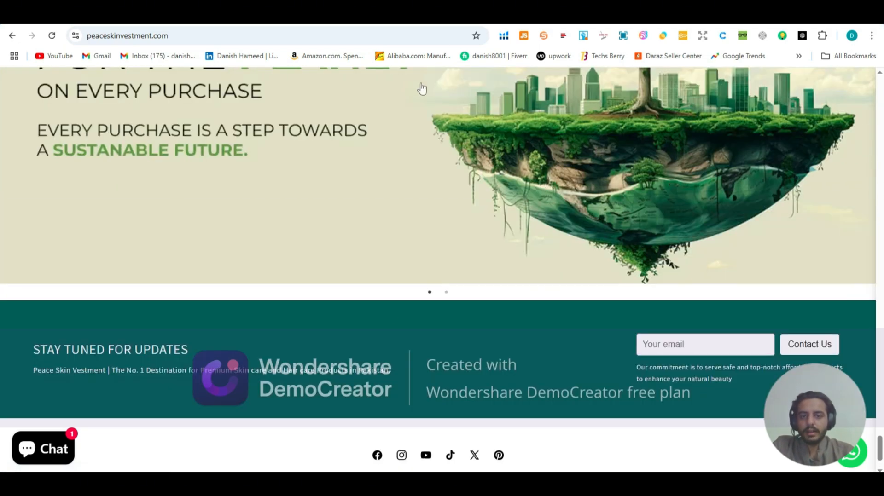
Step: Return to the top of the storefront, switch back to the theme editor and examine the image banner and Featured products section
{"action": "scroll", "coordinate": [422, 88], "scroll_direction": "up", "scroll_amount": 20}
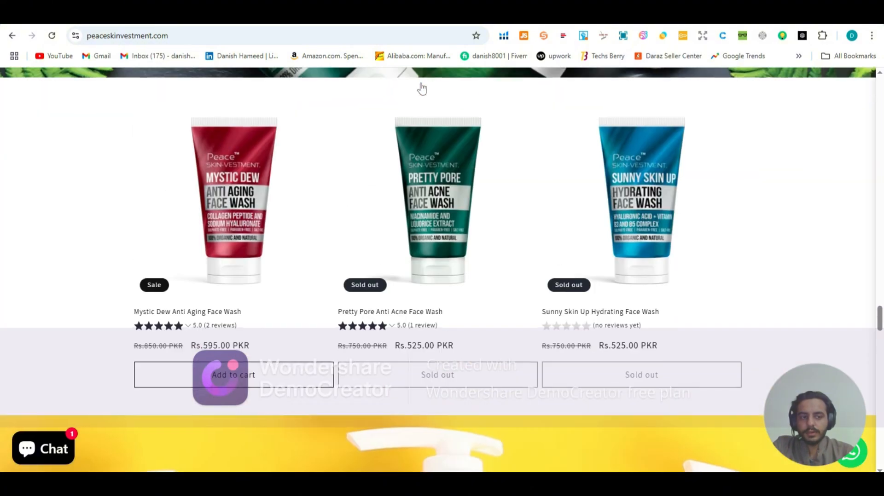
{"action": "scroll", "coordinate": [430, 84], "scroll_direction": "up", "scroll_amount": 20}
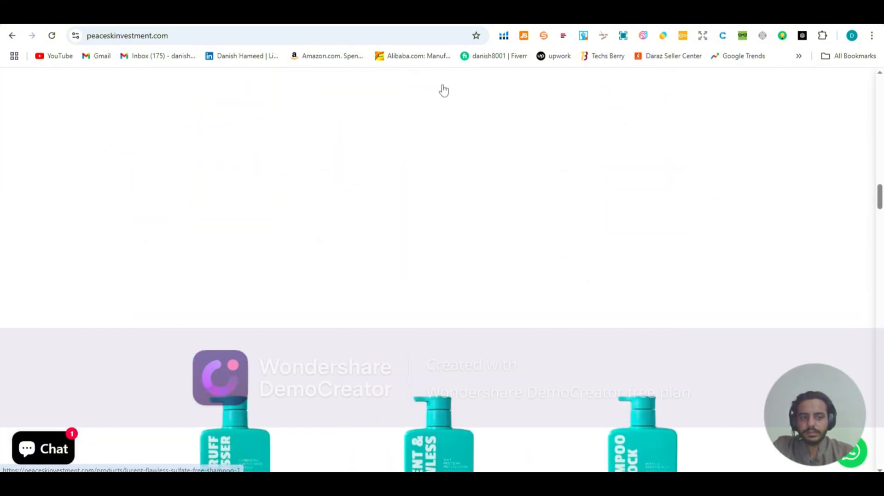
{"action": "scroll", "coordinate": [441, 88], "scroll_direction": "up", "scroll_amount": 10}
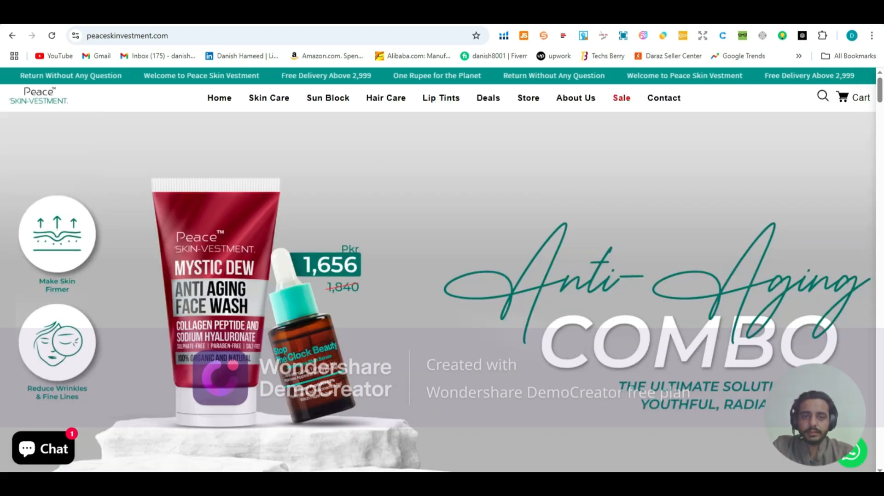
{"action": "key", "text": "ctrl+Tab"}
{"action": "key", "text": "ctrl+Tab"}
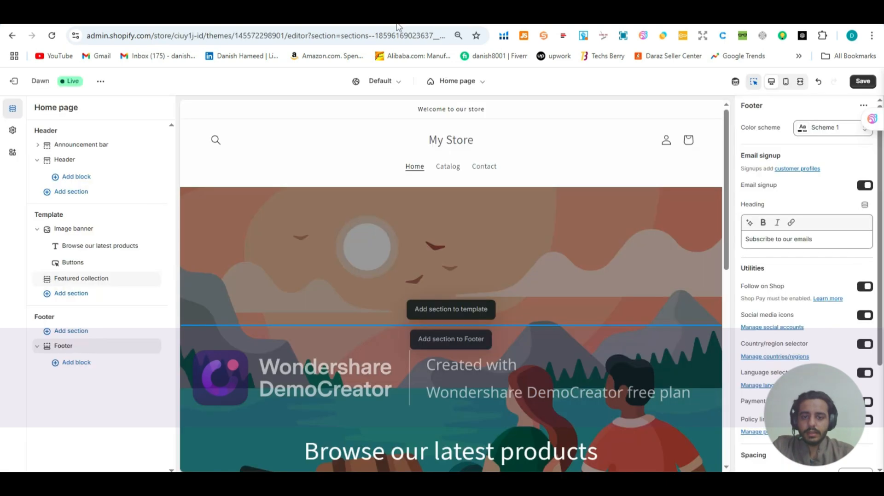
{"action": "scroll", "coordinate": [342, 197], "scroll_direction": "down", "scroll_amount": 3}
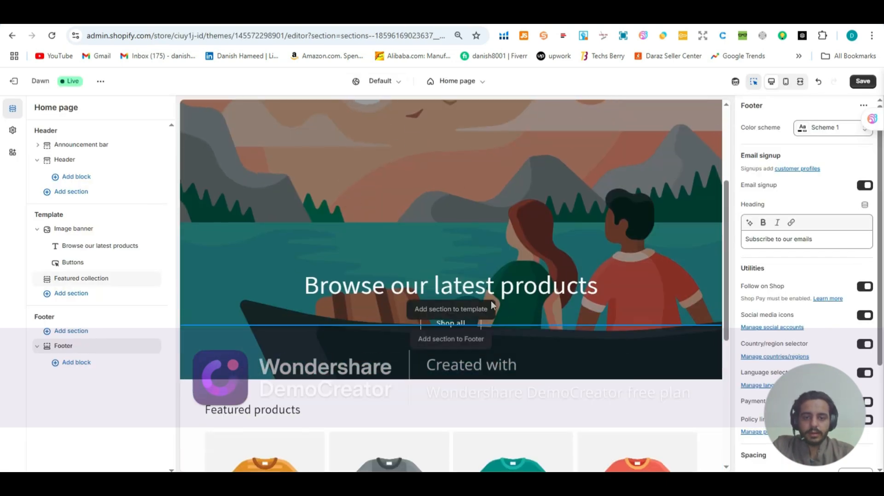
{"action": "scroll", "coordinate": [386, 256], "scroll_direction": "down", "scroll_amount": 4}
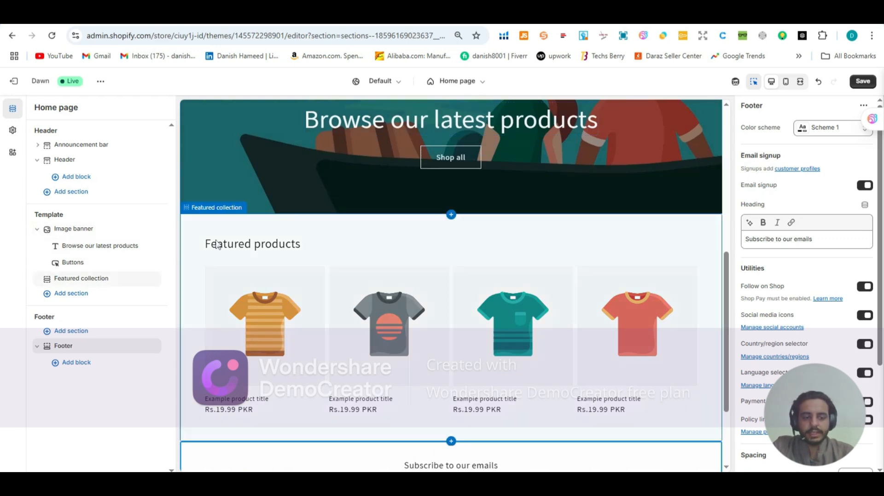
{"action": "left_click_drag", "start_coordinate": [216, 243], "coordinate": [283, 239]}
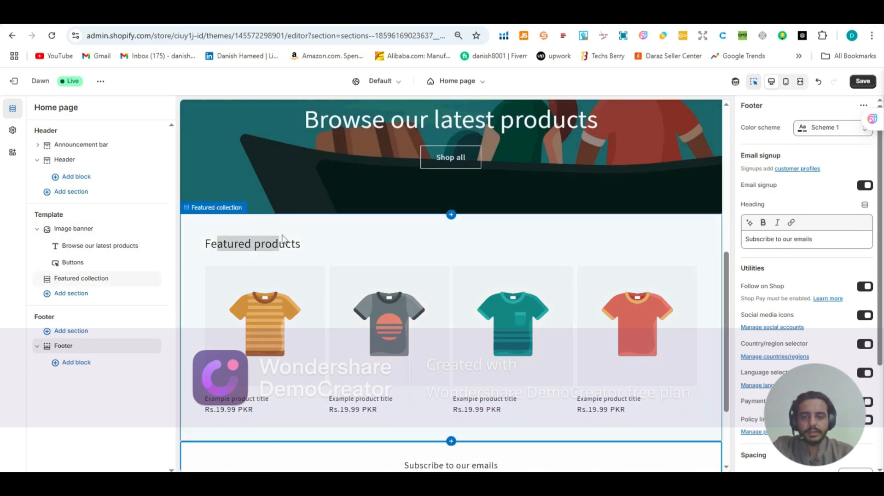
{"action": "left_click", "coordinate": [362, 272]}
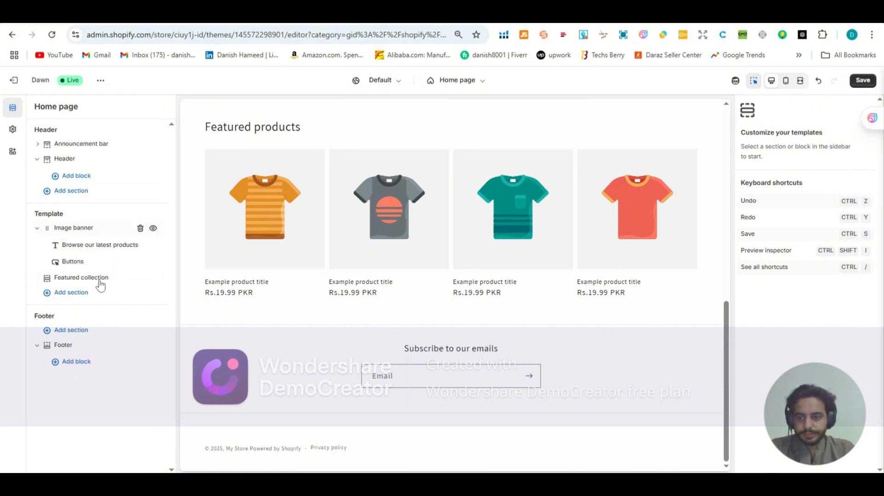
Step: Add a Rich text section below the Featured collection on the home page template
{"action": "left_click", "coordinate": [81, 298]}
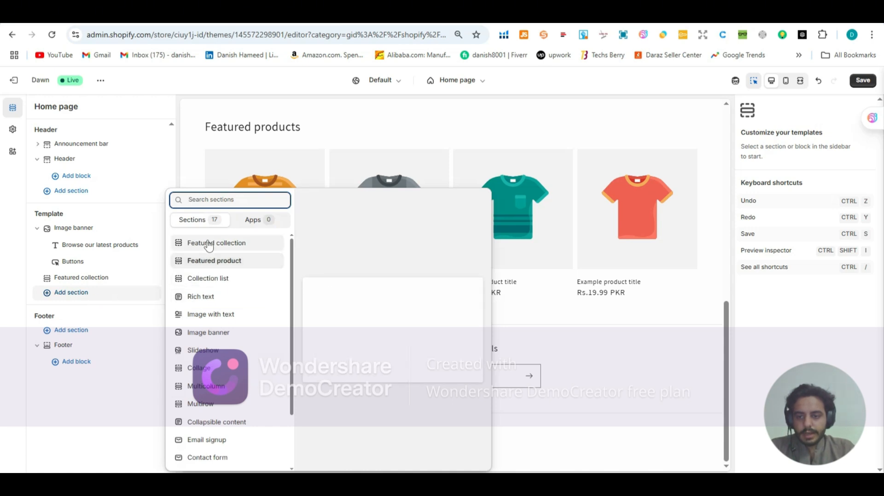
{"action": "left_click", "coordinate": [209, 303]}
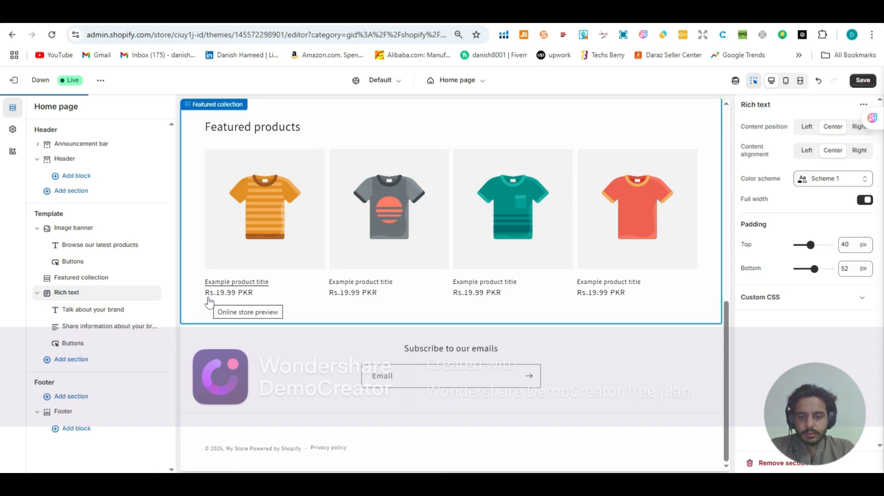
{"action": "left_click", "coordinate": [208, 301]}
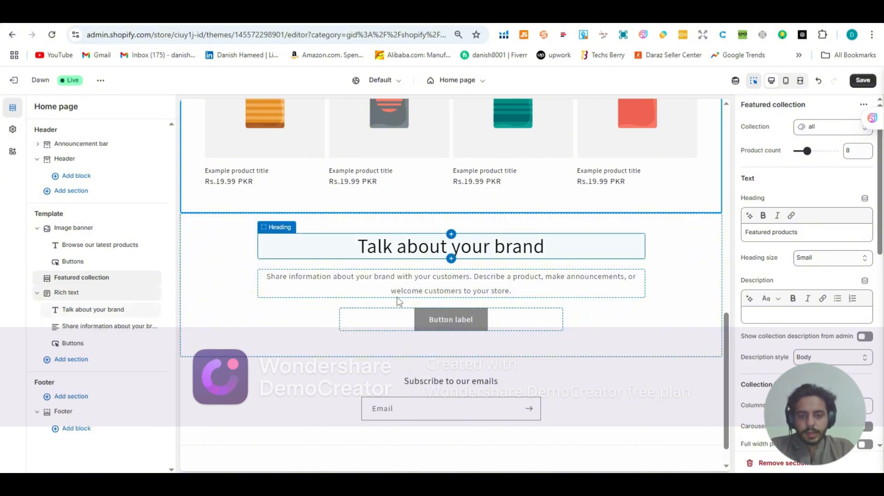
Step: Open the Rich text section's heading and description blocks and examine their text fields and the heading size options
{"action": "left_click", "coordinate": [426, 250]}
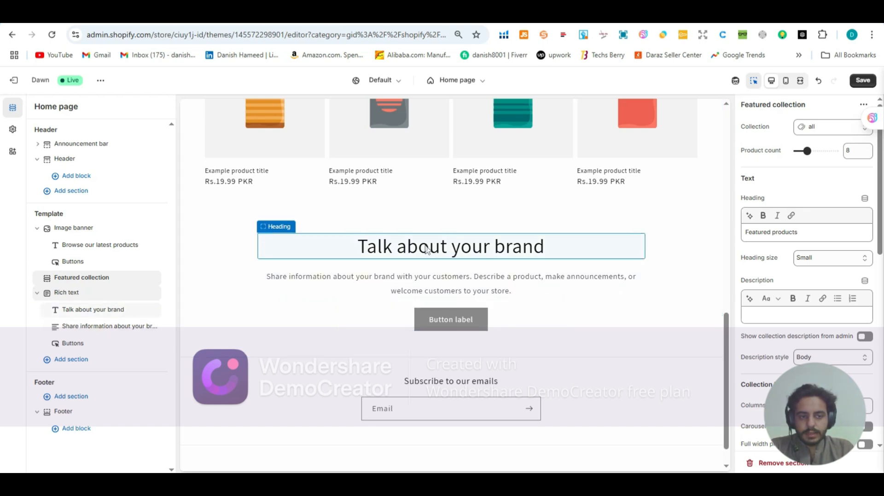
{"action": "left_click", "coordinate": [838, 164]}
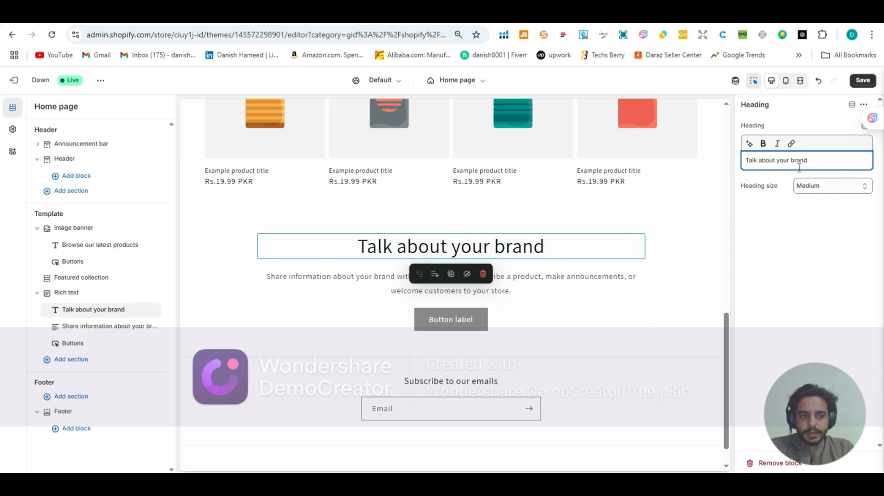
{"action": "left_click_drag", "start_coordinate": [808, 161], "coordinate": [747, 176]}
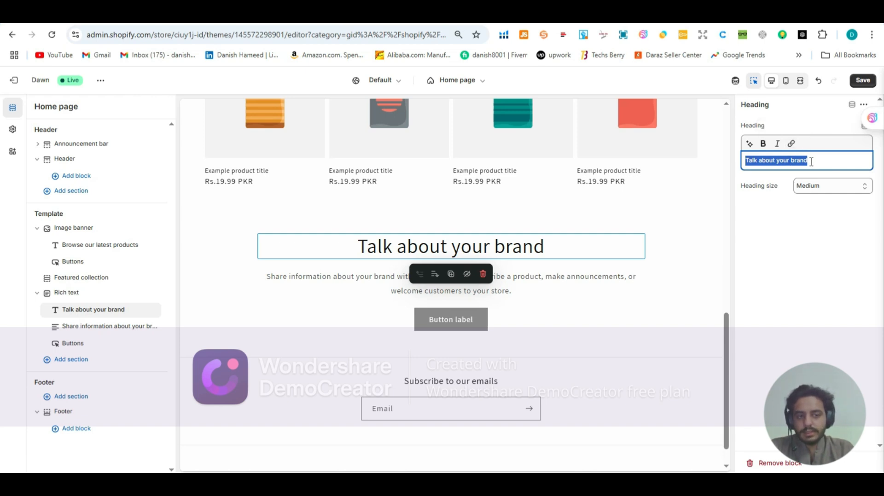
{"action": "left_click", "coordinate": [812, 188]}
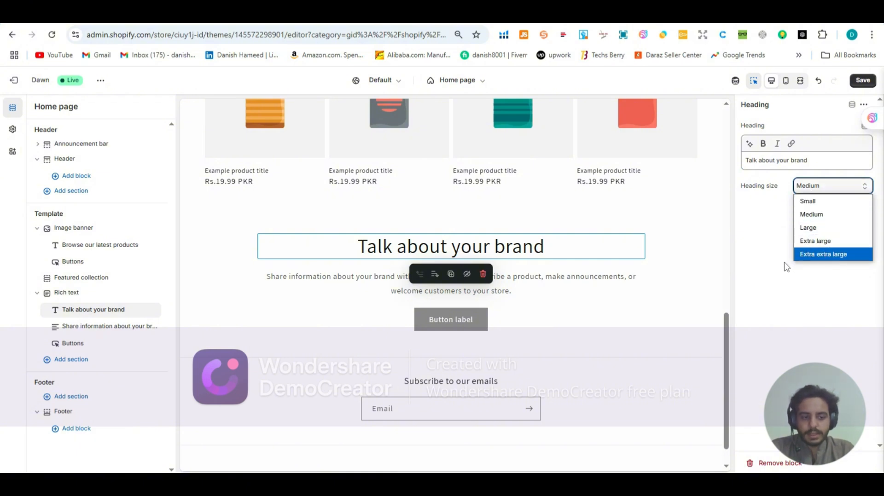
{"action": "left_click", "coordinate": [509, 292]}
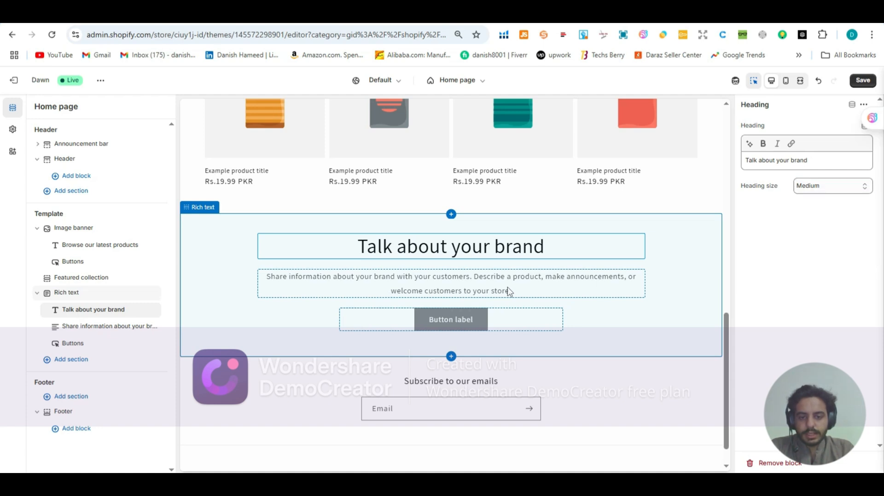
{"action": "left_click", "coordinate": [509, 291]}
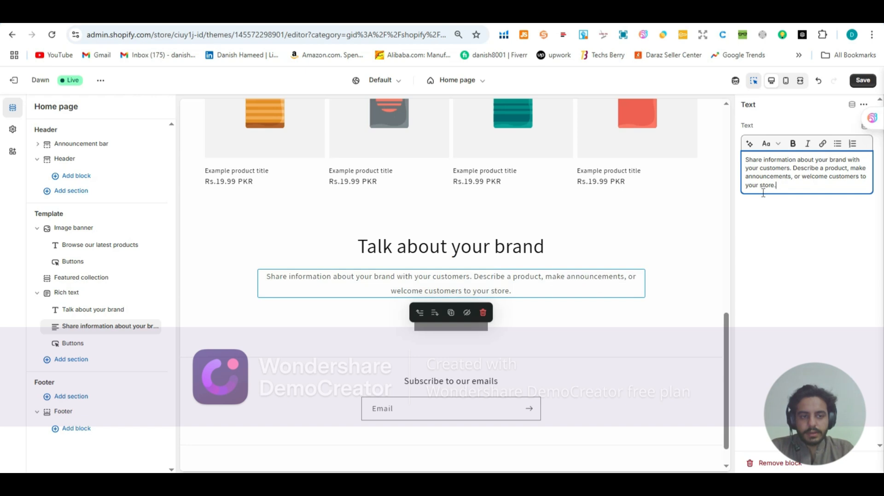
{"action": "left_click_drag", "start_coordinate": [743, 160], "coordinate": [788, 184]}
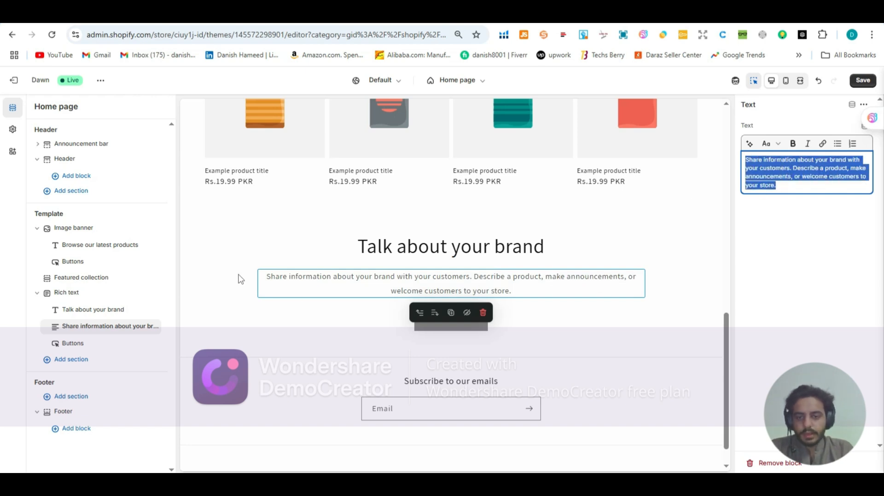
Step: Try color scheme Scheme 6 on the Rich text section and return it to Scheme 1
{"action": "left_click", "coordinate": [447, 328]}
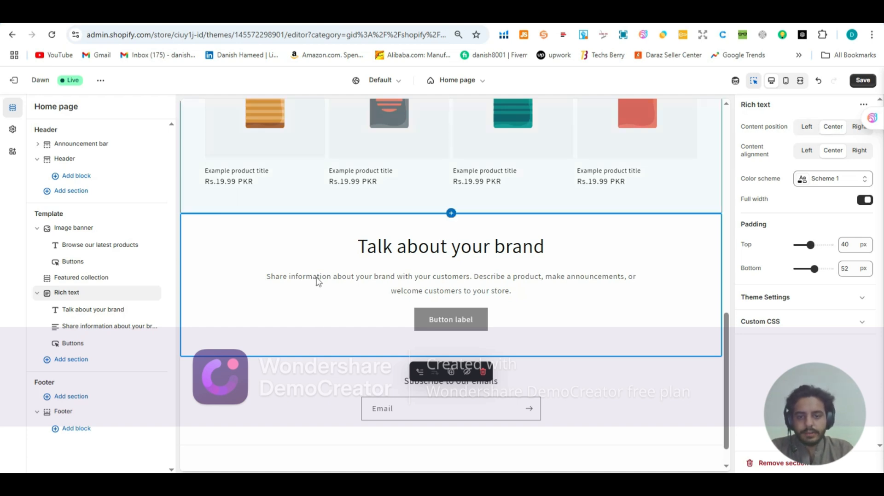
{"action": "left_click", "coordinate": [804, 187]}
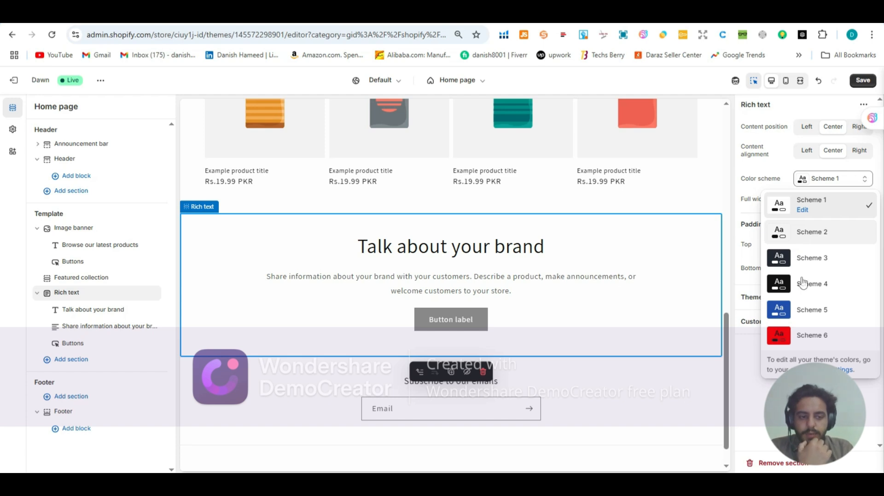
{"action": "left_click", "coordinate": [788, 339]}
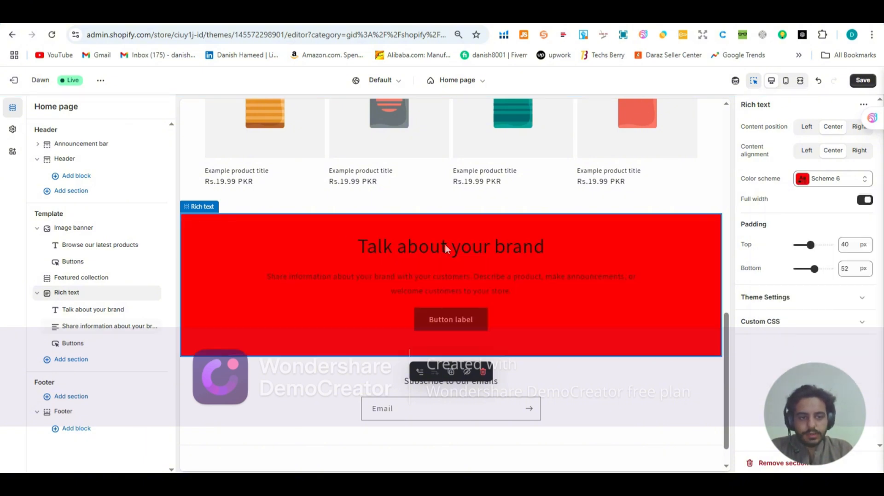
{"action": "left_click", "coordinate": [818, 178]}
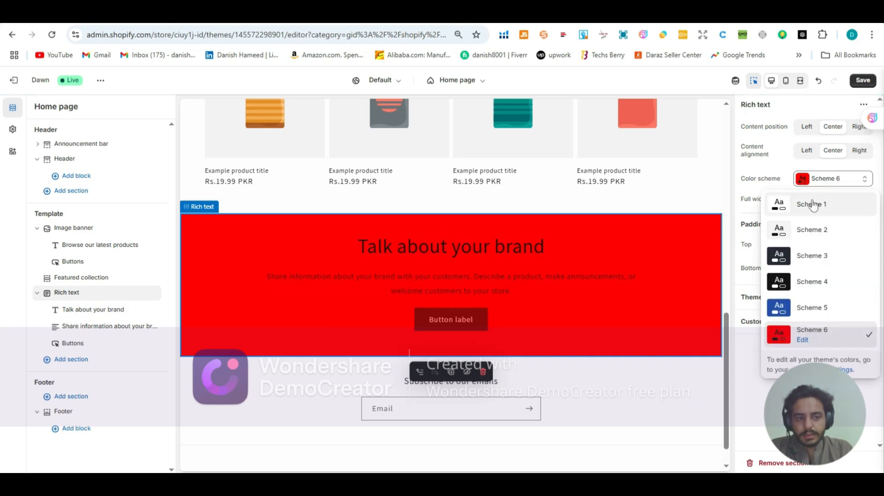
{"action": "left_click", "coordinate": [809, 205]}
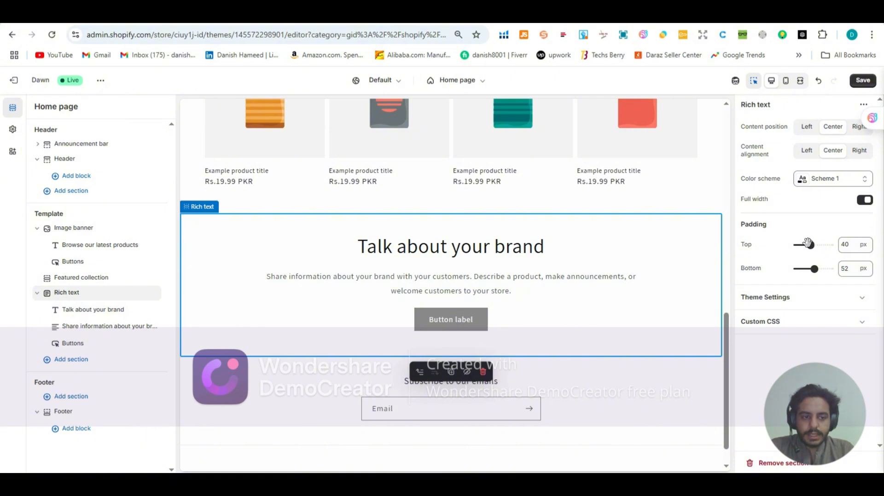
Step: Try a top padding of 88 px on the Rich text section and settle on 20 px
{"action": "left_click_drag", "start_coordinate": [810, 245], "coordinate": [826, 245]}
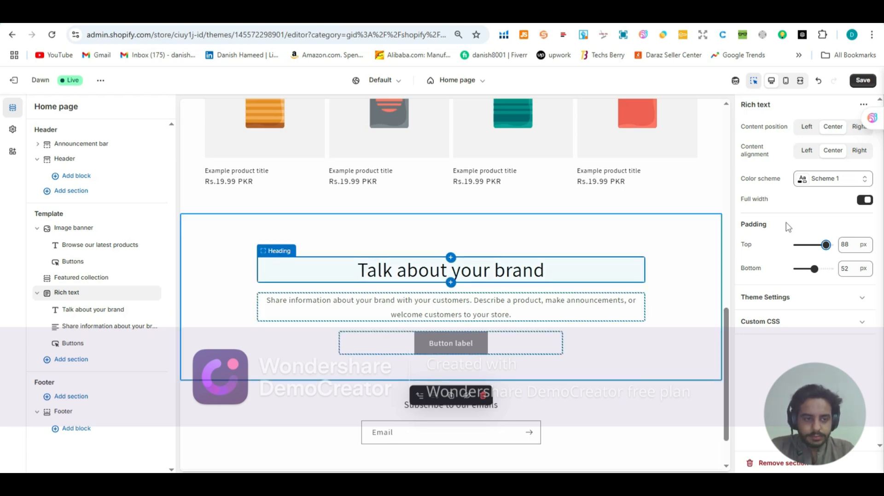
{"action": "left_click_drag", "start_coordinate": [825, 246], "coordinate": [802, 248]}
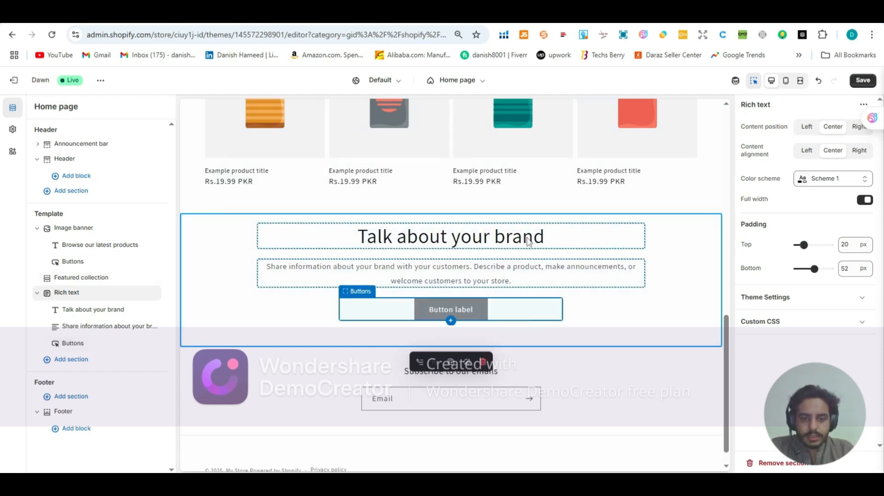
Step: Shorten the Rich text button's label to "Button" and view the types of pages its link can point to
{"action": "left_click", "coordinate": [441, 305]}
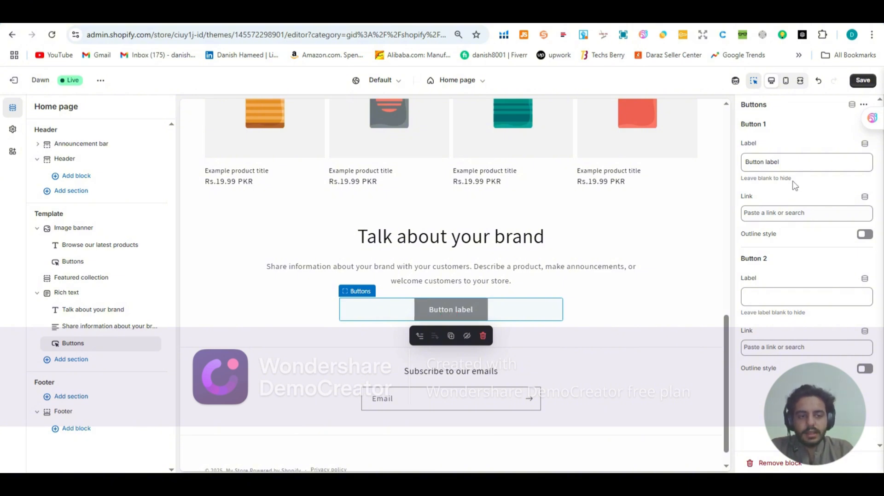
{"action": "left_click_drag", "start_coordinate": [808, 168], "coordinate": [763, 179]}
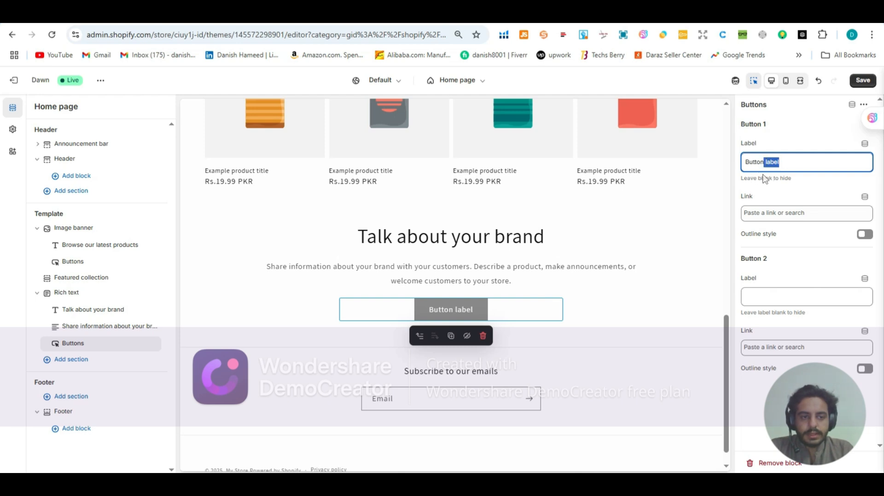
{"action": "key", "text": "BackSpace"}
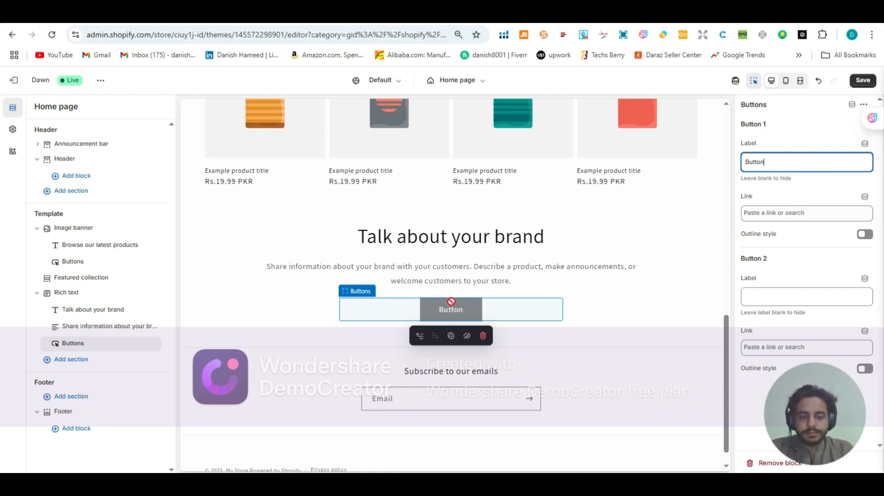
{"action": "left_click", "coordinate": [781, 213]}
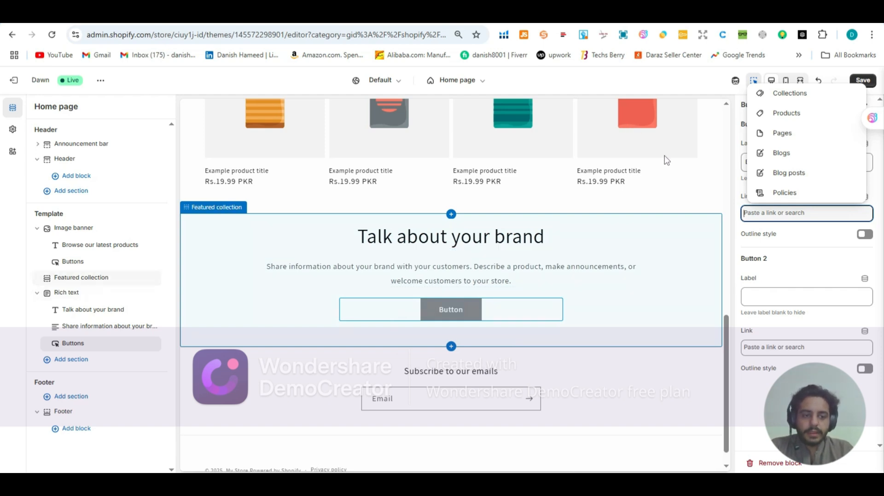
{"action": "left_click", "coordinate": [721, 258]}
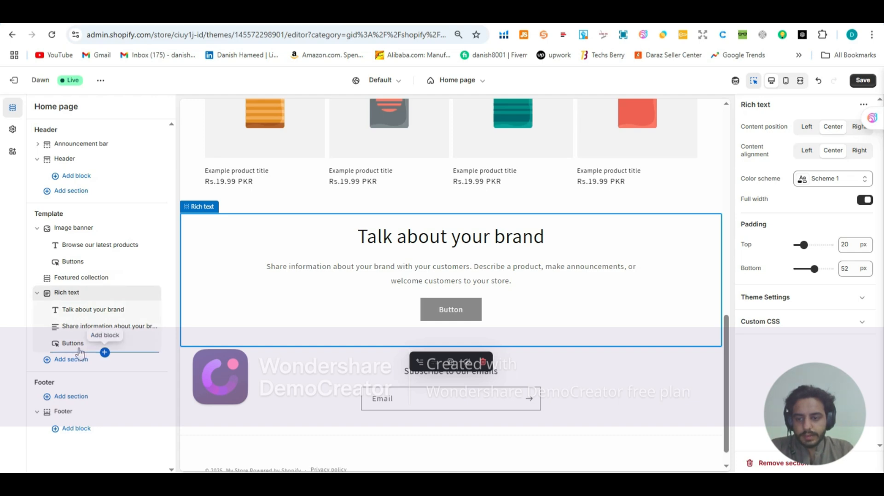
Step: Remove the Buttons block from the Rich text section
{"action": "left_click", "coordinate": [80, 352]}
{"action": "left_click", "coordinate": [46, 344]}
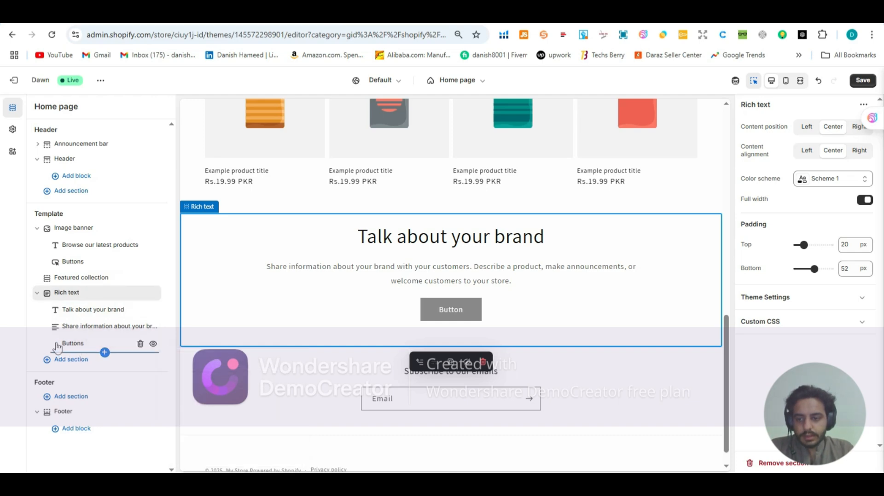
{"action": "mouse_move", "coordinate": [139, 349]}
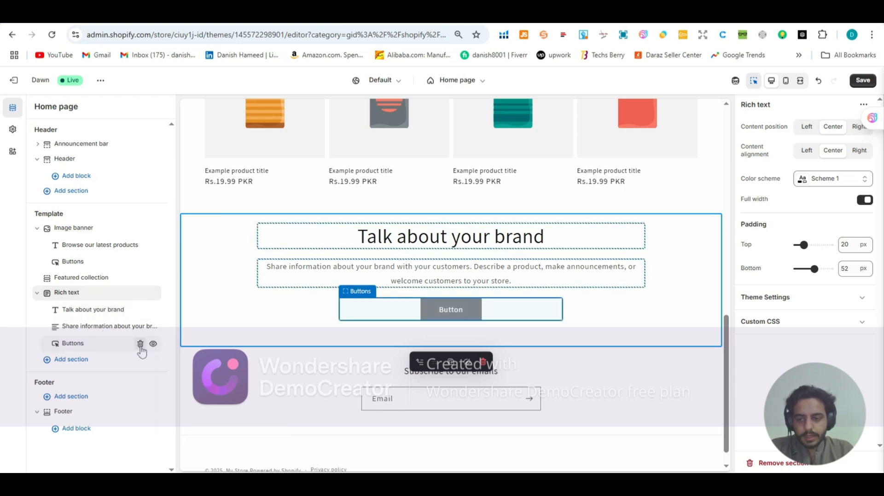
{"action": "left_click", "coordinate": [139, 345]}
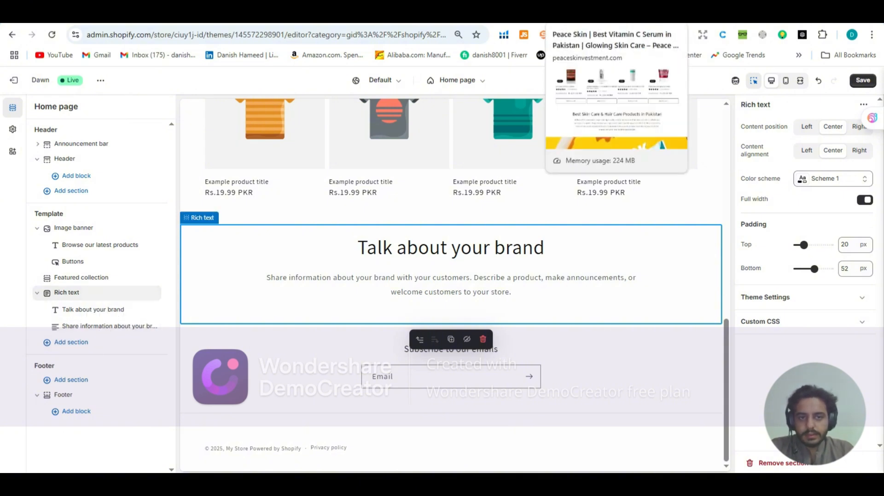
Step: Switch to the Peace Skin storefront and examine how the sunblock banner sits between the text sections on its home page
{"action": "left_click", "coordinate": [593, 12]}
{"action": "scroll", "coordinate": [351, 164], "scroll_direction": "down", "scroll_amount": 5}
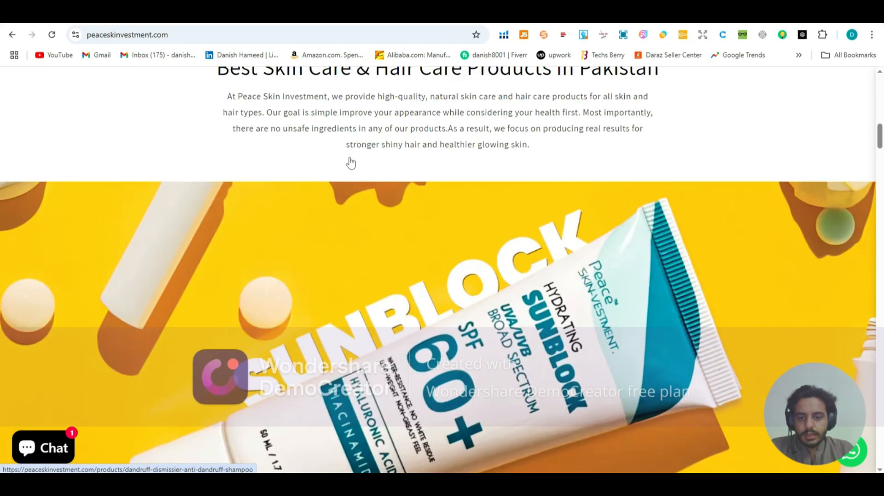
{"action": "scroll", "coordinate": [351, 163], "scroll_direction": "down", "scroll_amount": 4}
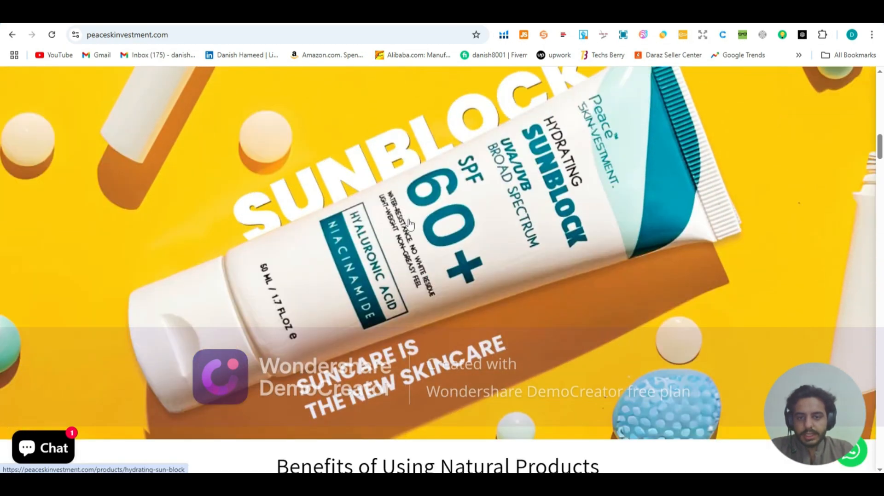
{"action": "scroll", "coordinate": [409, 225], "scroll_direction": "down", "scroll_amount": 5}
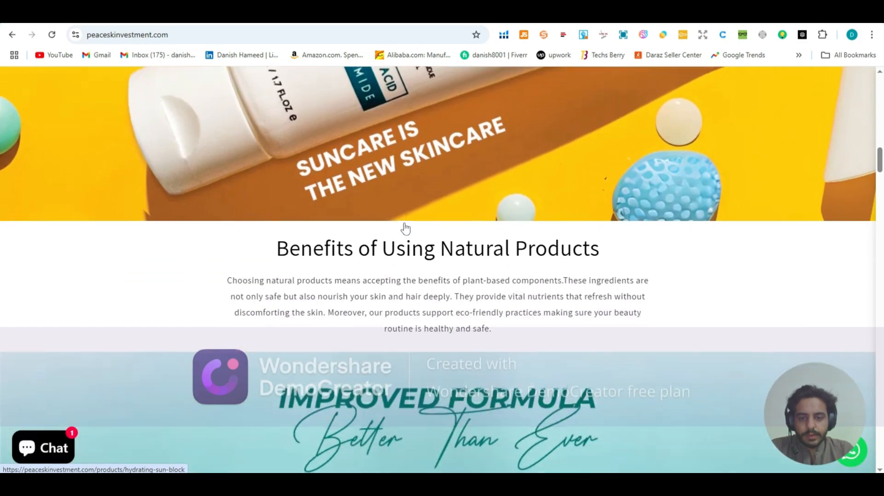
{"action": "scroll", "coordinate": [372, 235], "scroll_direction": "down", "scroll_amount": 5}
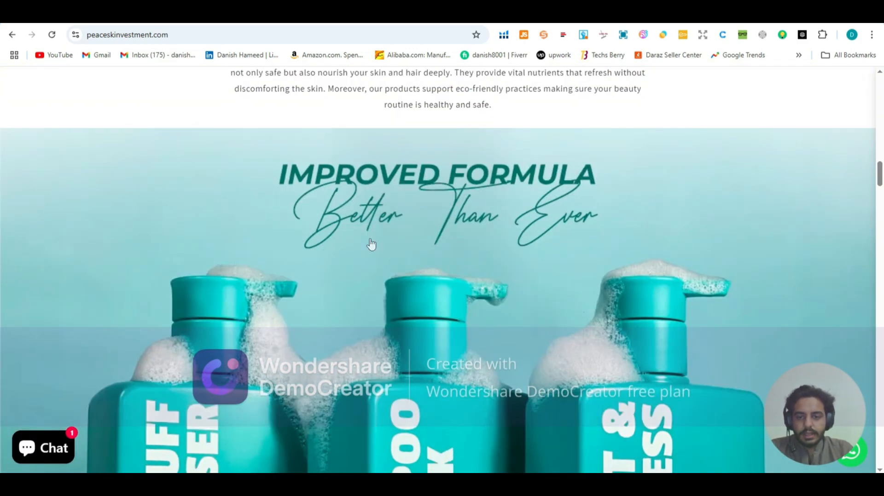
{"action": "scroll", "coordinate": [371, 244], "scroll_direction": "up", "scroll_amount": 8}
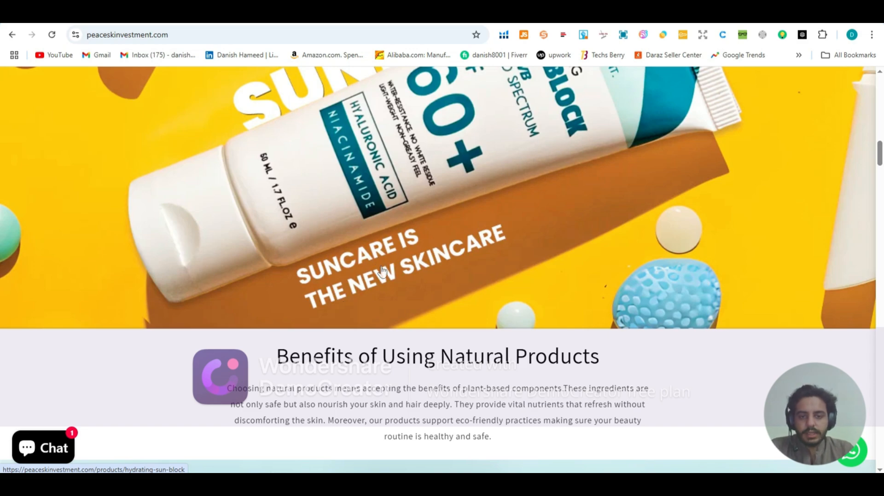
{"action": "scroll", "coordinate": [382, 270], "scroll_direction": "down", "scroll_amount": 1}
{"action": "scroll", "coordinate": [381, 271], "scroll_direction": "up", "scroll_amount": 6}
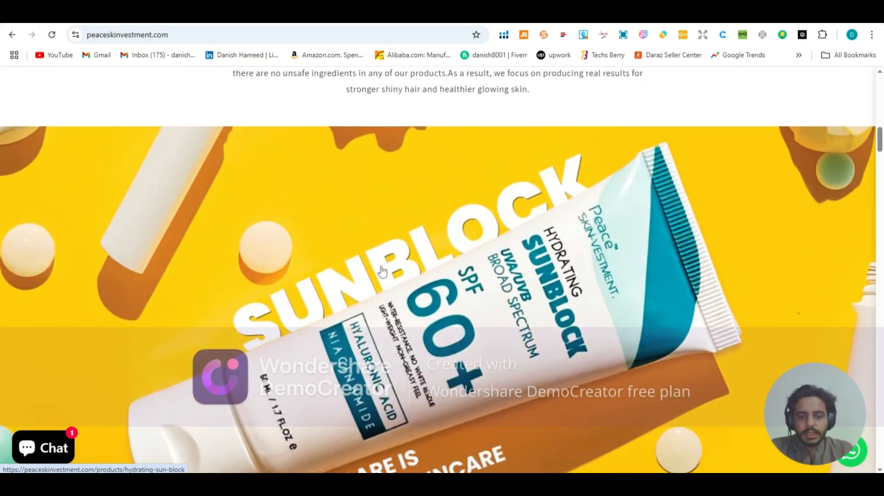
{"action": "scroll", "coordinate": [381, 270], "scroll_direction": "down", "scroll_amount": 8}
{"action": "scroll", "coordinate": [381, 270], "scroll_direction": "down", "scroll_amount": 1}
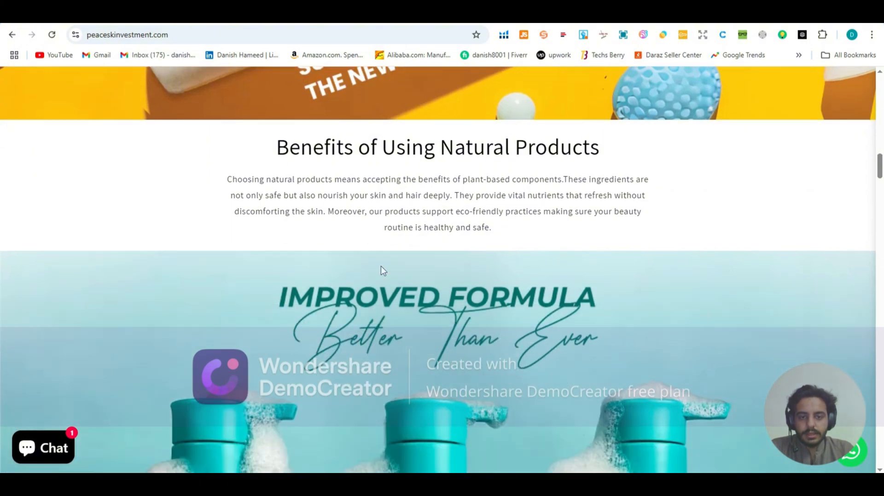
{"action": "scroll", "coordinate": [381, 270], "scroll_direction": "up", "scroll_amount": 10}
{"action": "scroll", "coordinate": [381, 270], "scroll_direction": "down", "scroll_amount": 4}
{"action": "scroll", "coordinate": [381, 270], "scroll_direction": "down", "scroll_amount": 5}
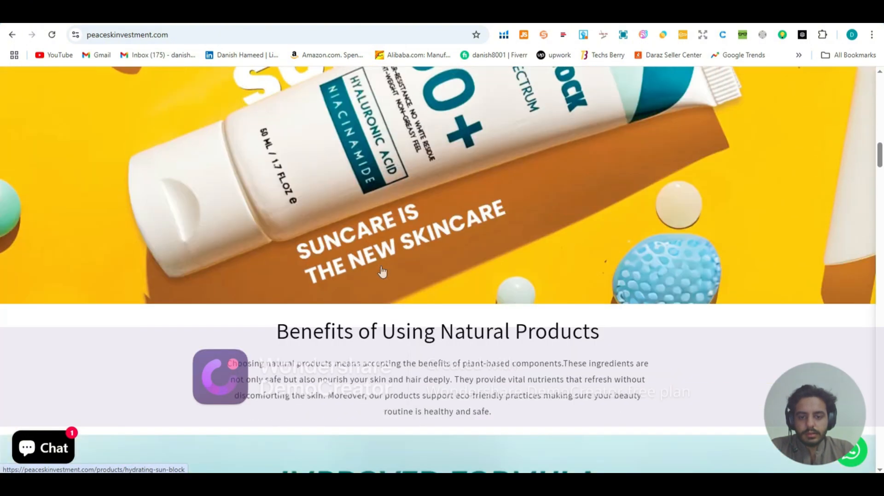
Step: Examine the storefront's "Improved Formula" shampoo banner and the product collection placed beneath it
{"action": "scroll", "coordinate": [381, 272], "scroll_direction": "down", "scroll_amount": 5}
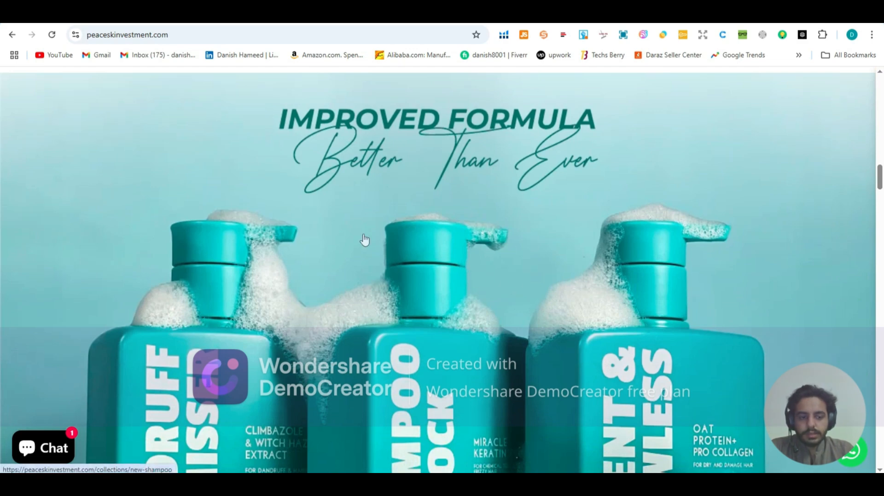
{"action": "scroll", "coordinate": [363, 244], "scroll_direction": "down", "scroll_amount": 4}
{"action": "scroll", "coordinate": [363, 245], "scroll_direction": "up", "scroll_amount": 6}
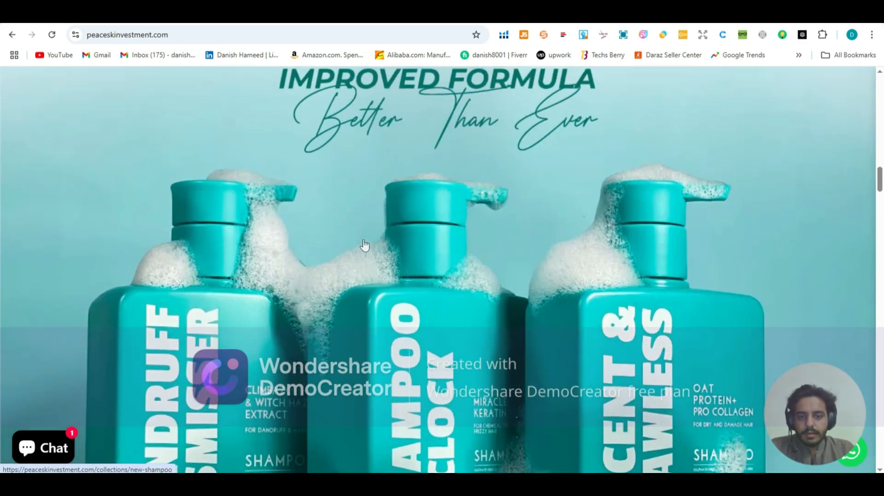
{"action": "scroll", "coordinate": [363, 245], "scroll_direction": "down", "scroll_amount": 6}
{"action": "scroll", "coordinate": [364, 246], "scroll_direction": "down", "scroll_amount": 5}
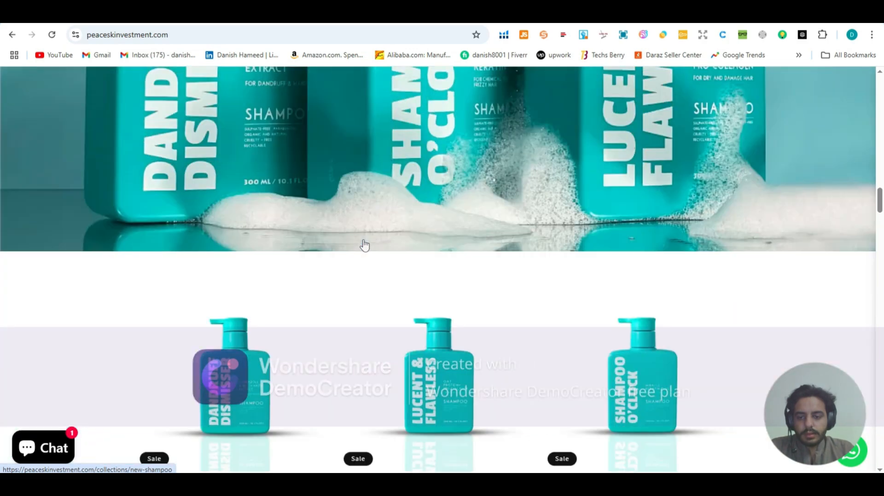
{"action": "scroll", "coordinate": [365, 246], "scroll_direction": "up", "scroll_amount": 1}
{"action": "scroll", "coordinate": [364, 249], "scroll_direction": "up", "scroll_amount": 5}
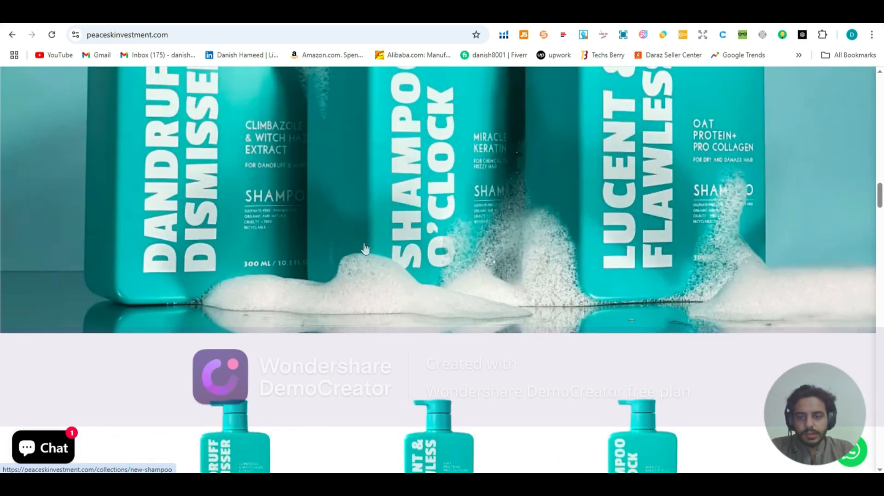
{"action": "scroll", "coordinate": [253, 210], "scroll_direction": "down", "scroll_amount": 2}
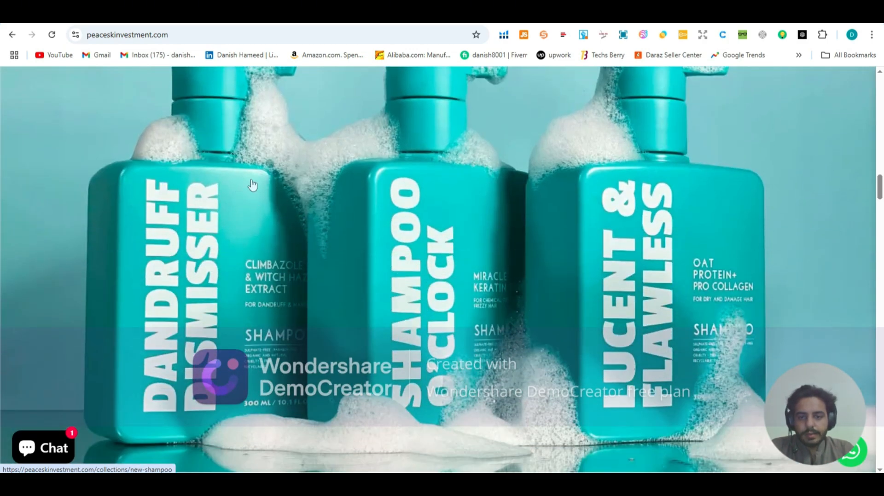
{"action": "scroll", "coordinate": [353, 251], "scroll_direction": "down", "scroll_amount": 3}
{"action": "scroll", "coordinate": [354, 251], "scroll_direction": "down", "scroll_amount": 3}
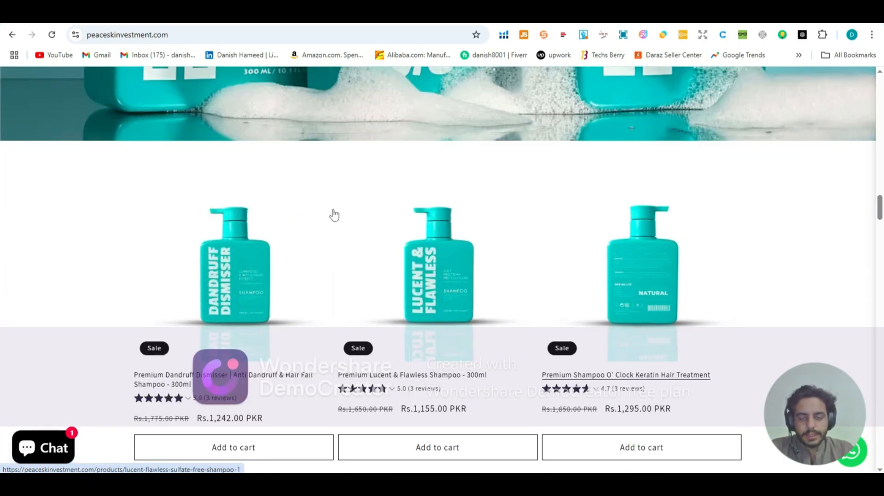
{"action": "scroll", "coordinate": [333, 213], "scroll_direction": "up", "scroll_amount": 8}
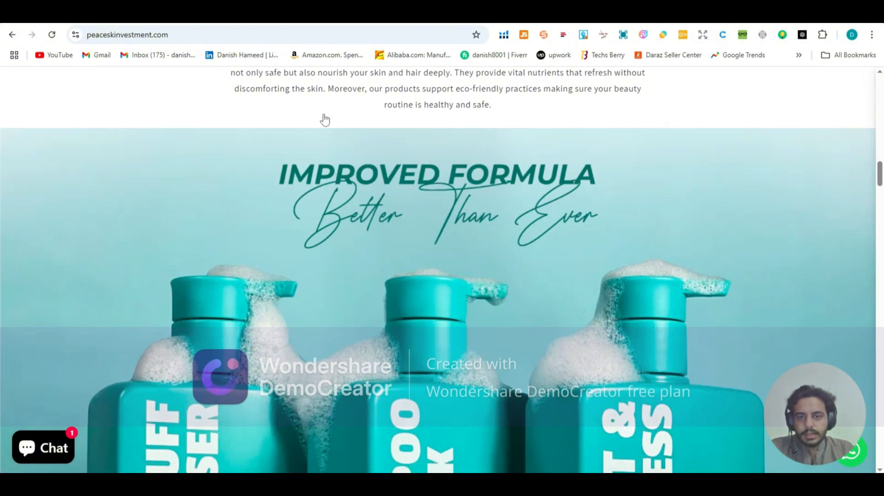
{"action": "scroll", "coordinate": [305, 152], "scroll_direction": "down", "scroll_amount": 2}
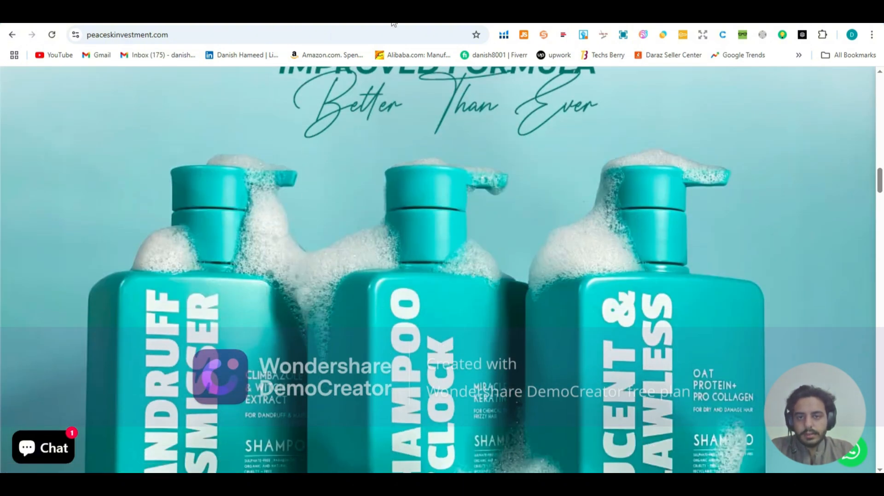
Step: Return to the Shopify theme editor and add an Image banner section below the Rich text section
{"action": "left_click", "coordinate": [393, 22]}
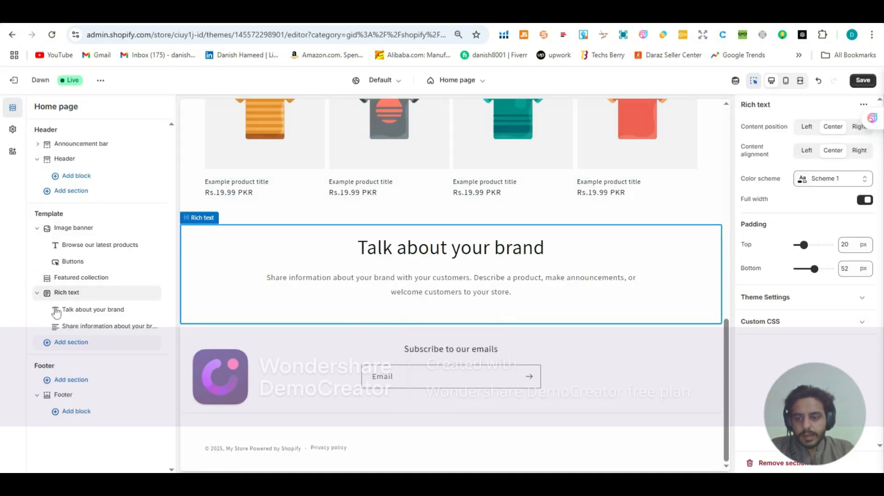
{"action": "left_click", "coordinate": [46, 347]}
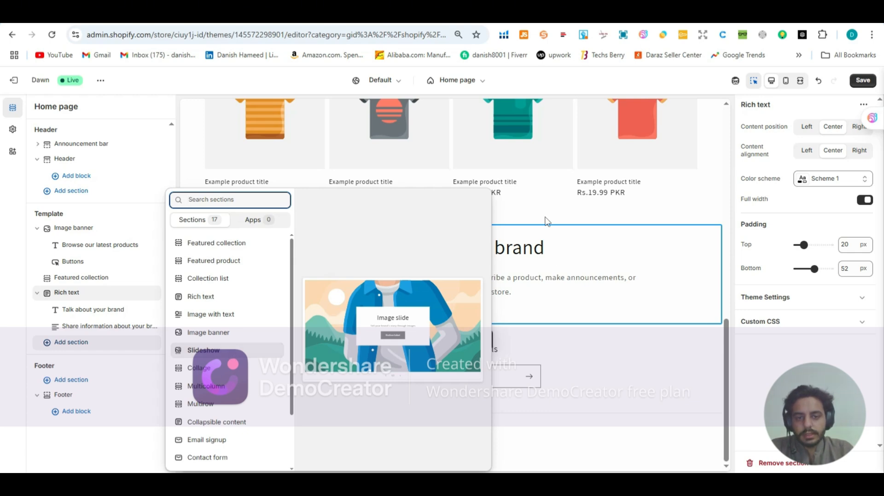
{"action": "left_click", "coordinate": [536, 232]}
{"action": "scroll", "coordinate": [507, 242], "scroll_direction": "up", "scroll_amount": 5}
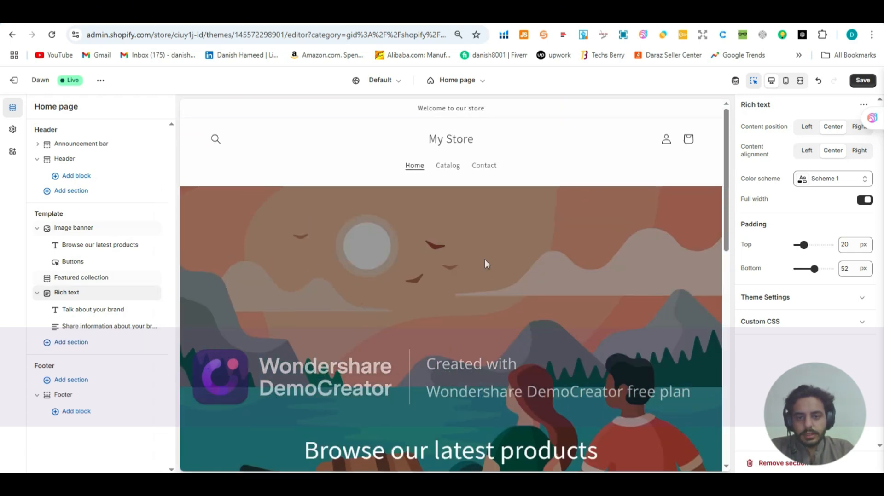
{"action": "scroll", "coordinate": [380, 219], "scroll_direction": "down", "scroll_amount": 3}
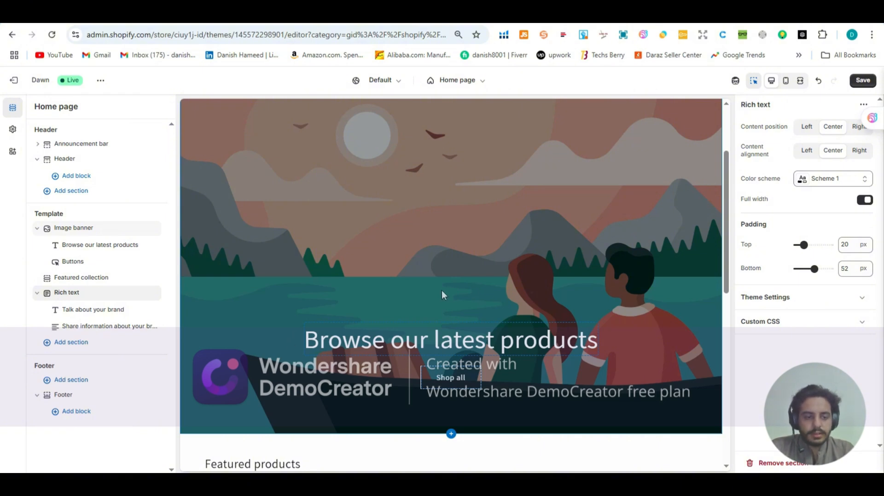
{"action": "scroll", "coordinate": [415, 304], "scroll_direction": "down", "scroll_amount": 8}
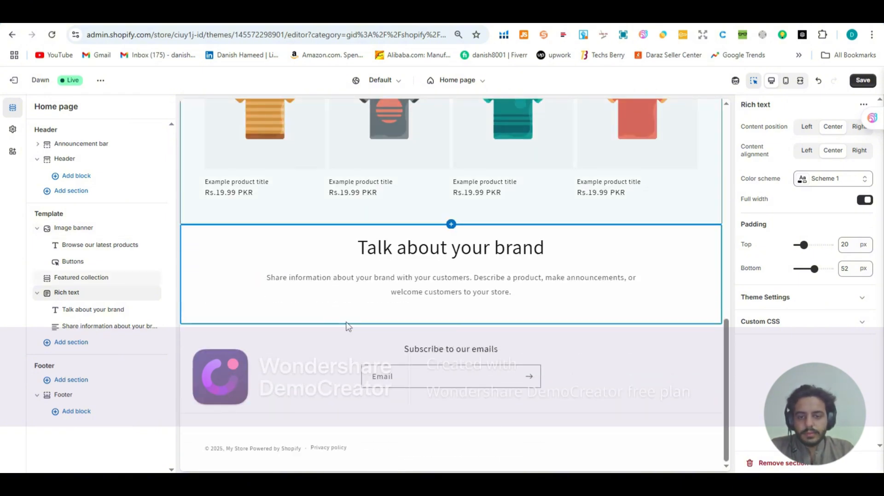
{"action": "left_click", "coordinate": [58, 346]}
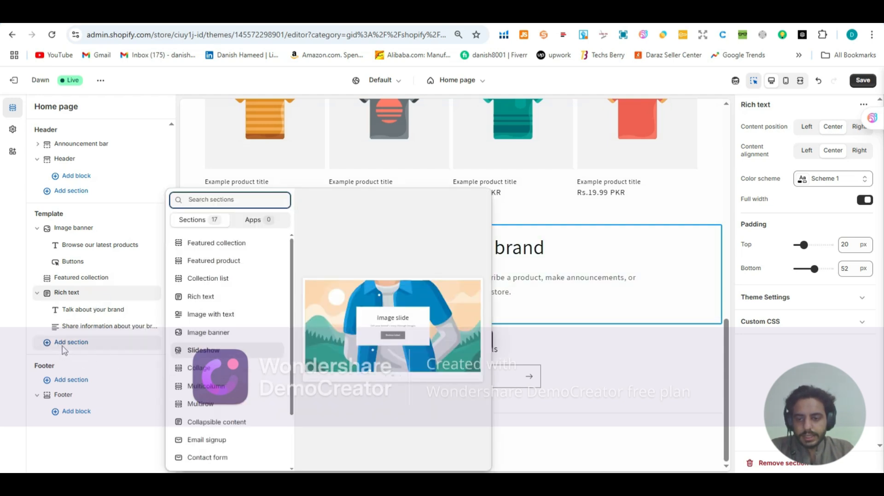
{"action": "left_click", "coordinate": [198, 335]}
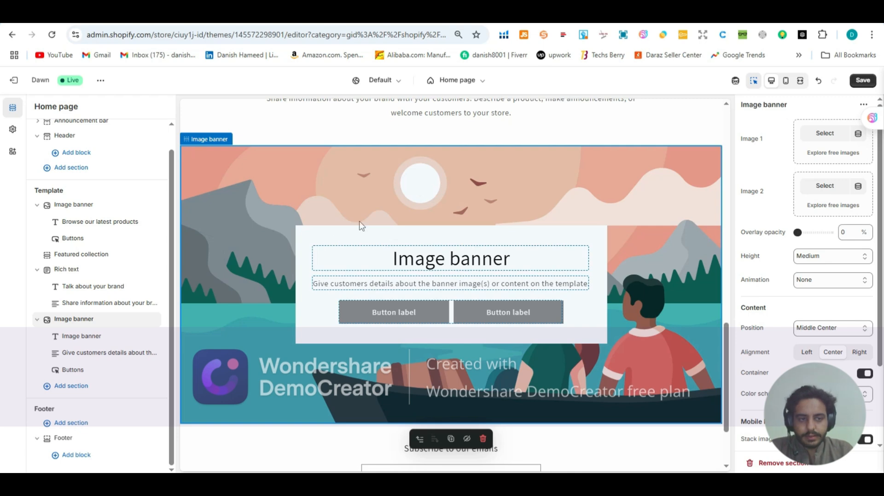
Step: Turn off the desktop content container of the new Image banner and view its heading block's settings
{"action": "scroll", "coordinate": [788, 244], "scroll_direction": "down", "scroll_amount": 2}
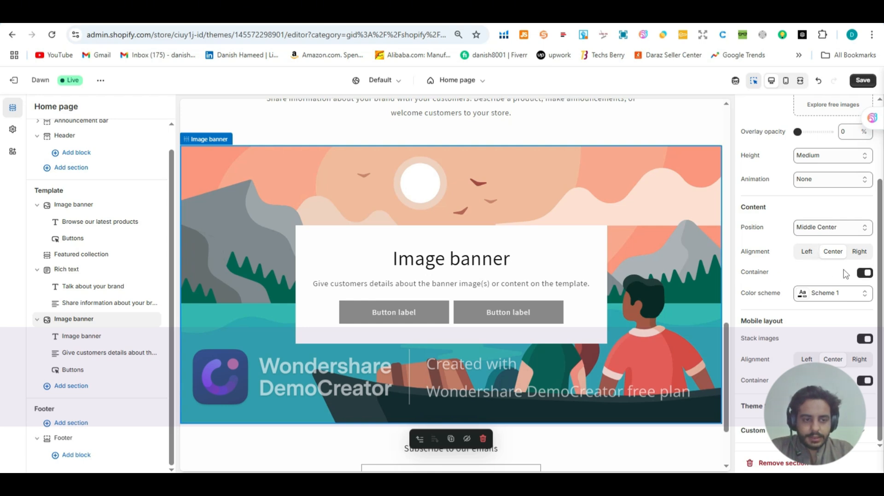
{"action": "left_click", "coordinate": [864, 274]}
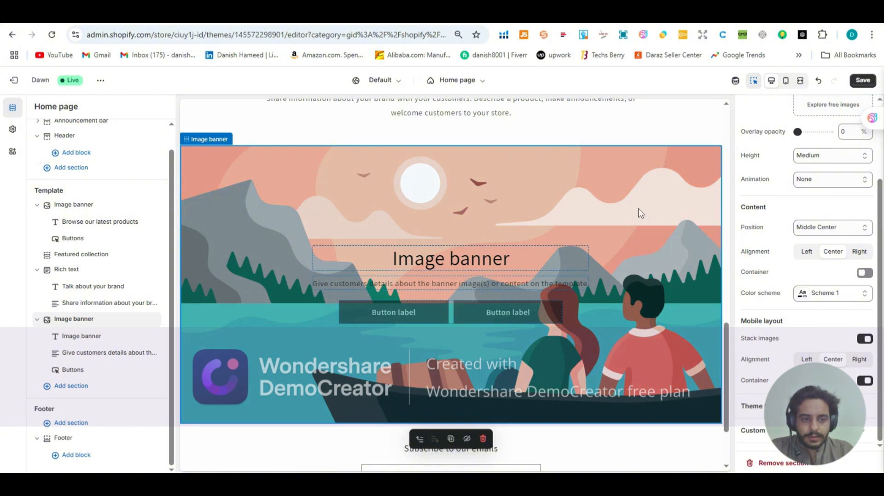
{"action": "left_click", "coordinate": [462, 260]}
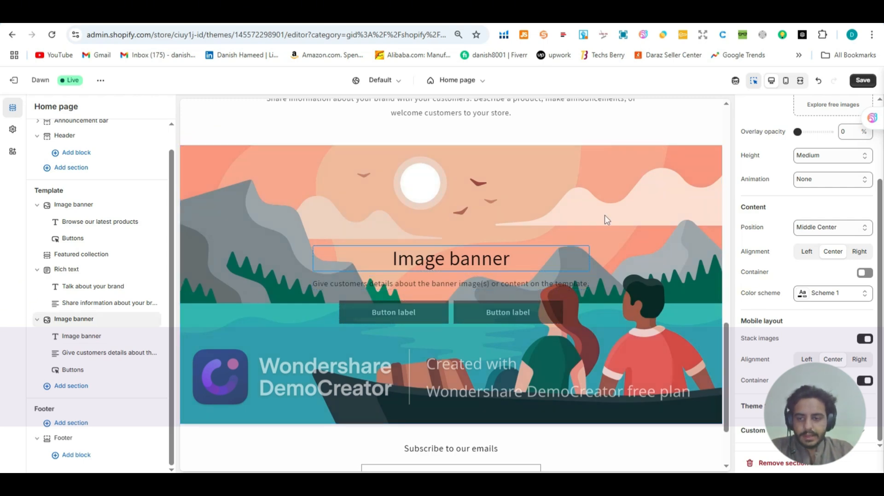
{"action": "left_click", "coordinate": [529, 258]}
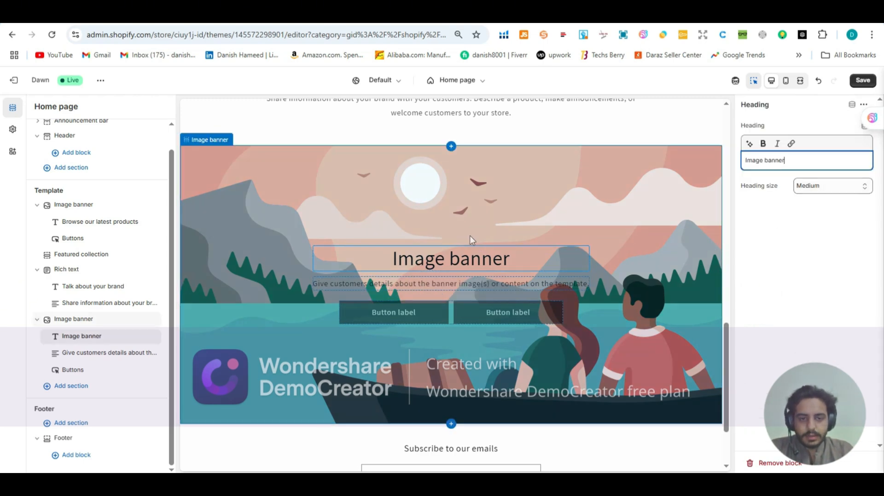
{"action": "left_click", "coordinate": [716, 215]}
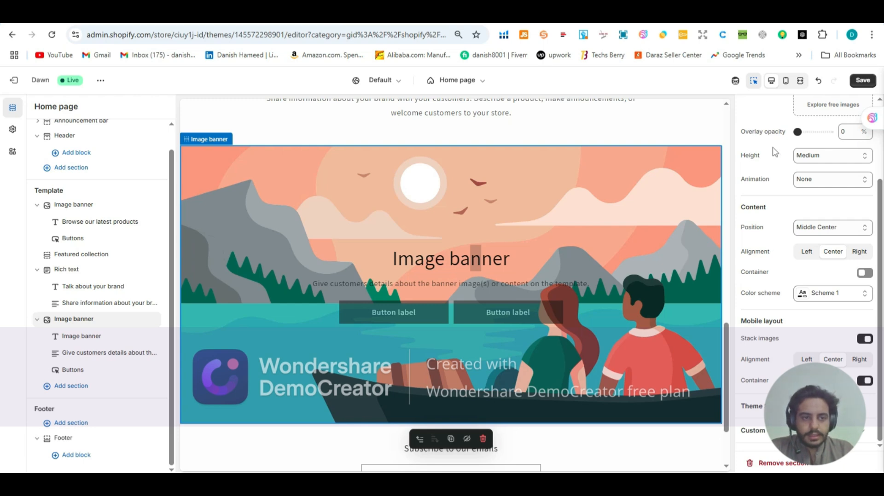
Step: Preview the home page in mobile view and turn off the new Image banner's mobile layout container
{"action": "left_click", "coordinate": [785, 83]}
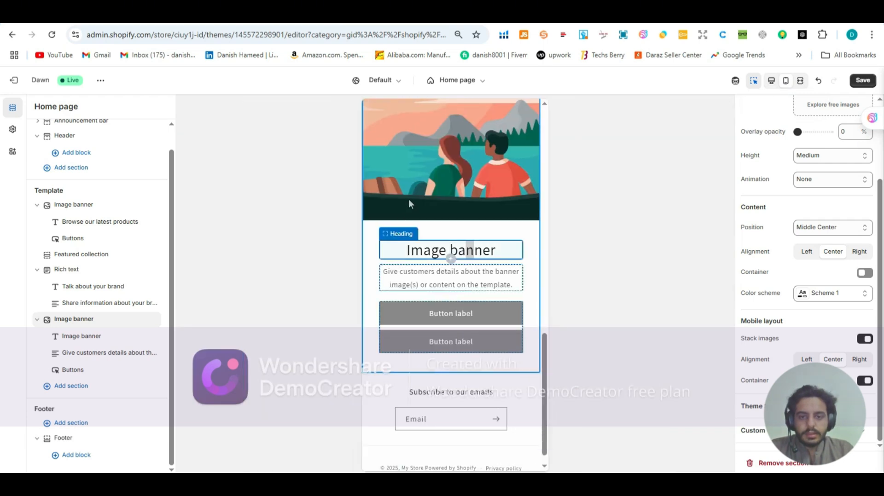
{"action": "scroll", "coordinate": [408, 204], "scroll_direction": "up", "scroll_amount": 15}
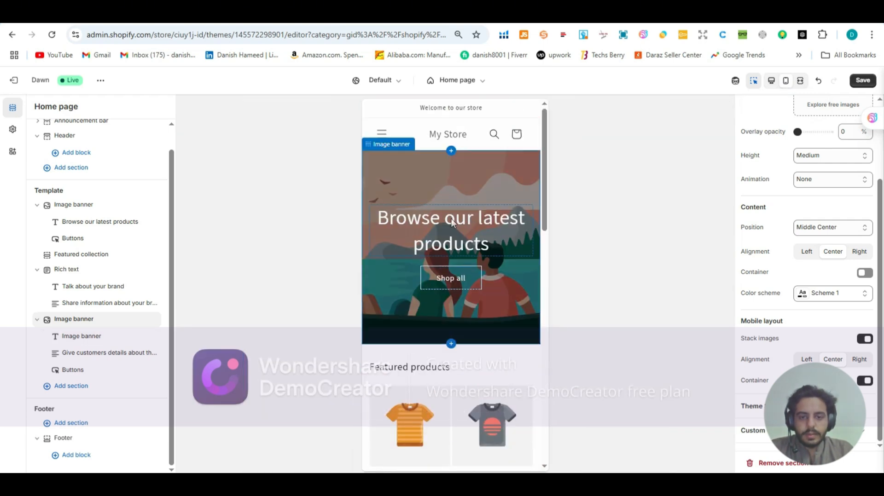
{"action": "scroll", "coordinate": [428, 253], "scroll_direction": "down", "scroll_amount": 5}
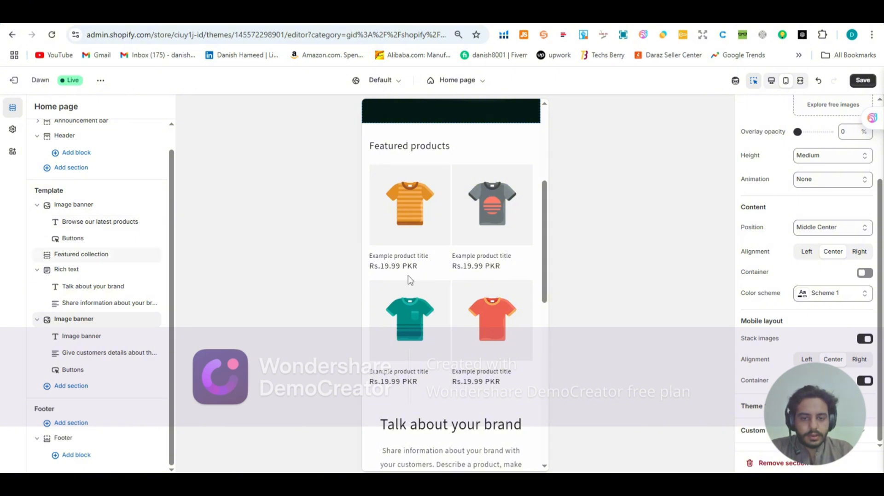
{"action": "scroll", "coordinate": [460, 274], "scroll_direction": "down", "scroll_amount": 5}
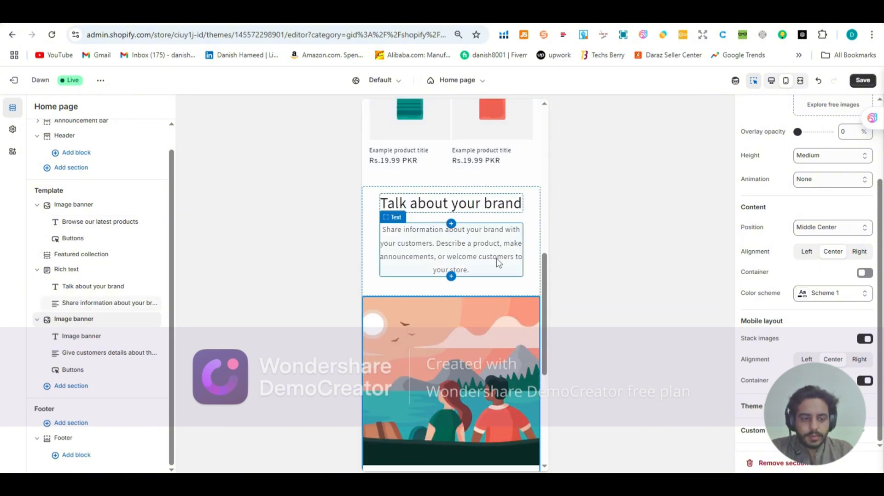
{"action": "scroll", "coordinate": [497, 262], "scroll_direction": "down", "scroll_amount": 3}
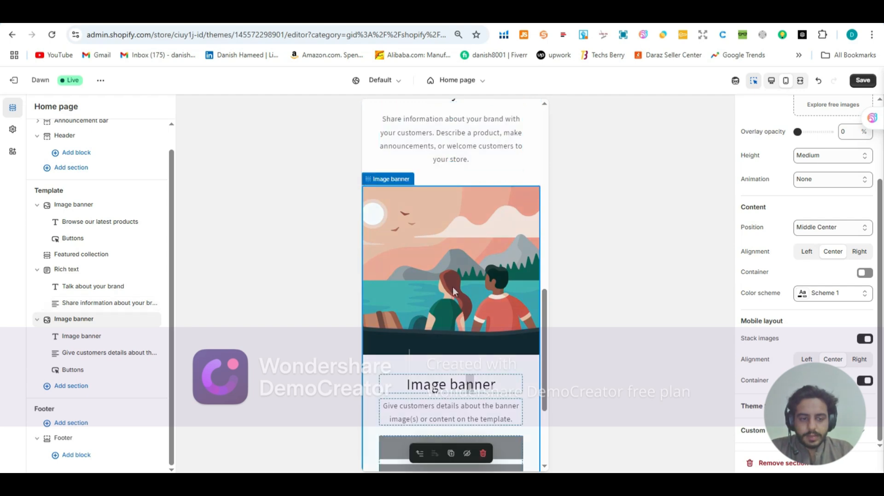
{"action": "scroll", "coordinate": [452, 286], "scroll_direction": "down", "scroll_amount": 3}
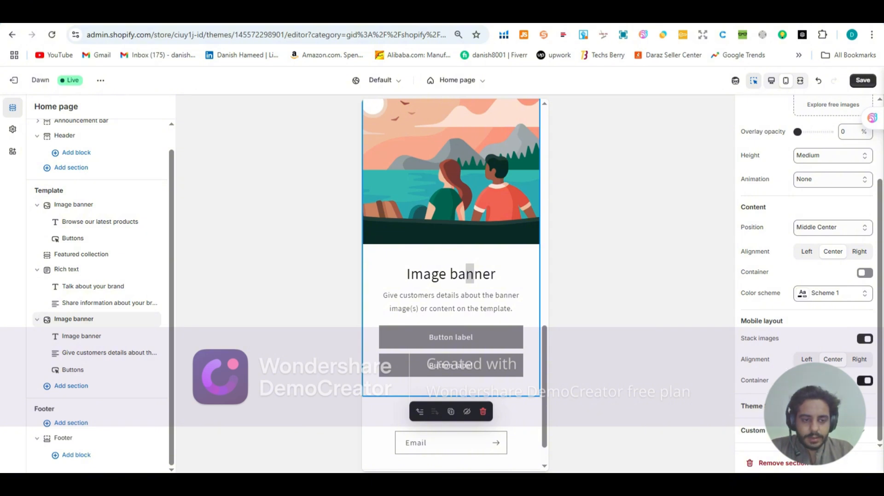
{"action": "left_click", "coordinate": [864, 380]}
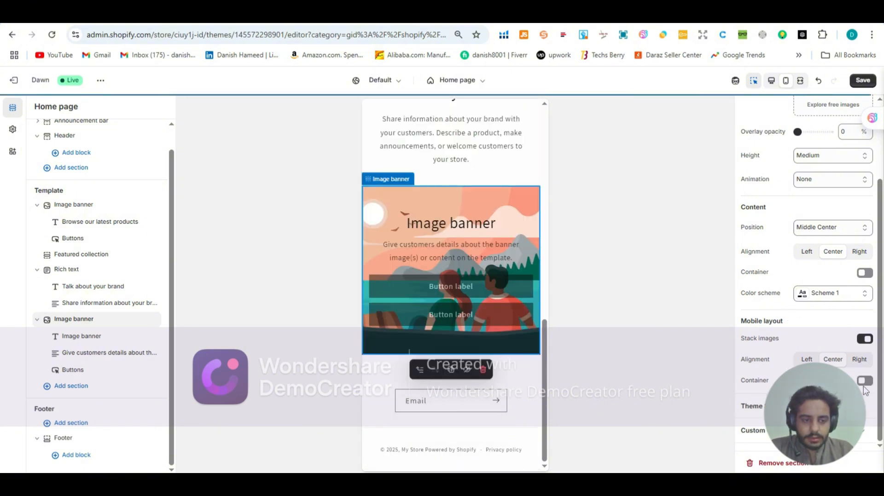
Step: Toggle the lower Image banner's mobile layout container on and back off, and return the preview to desktop view
{"action": "left_click", "coordinate": [864, 381]}
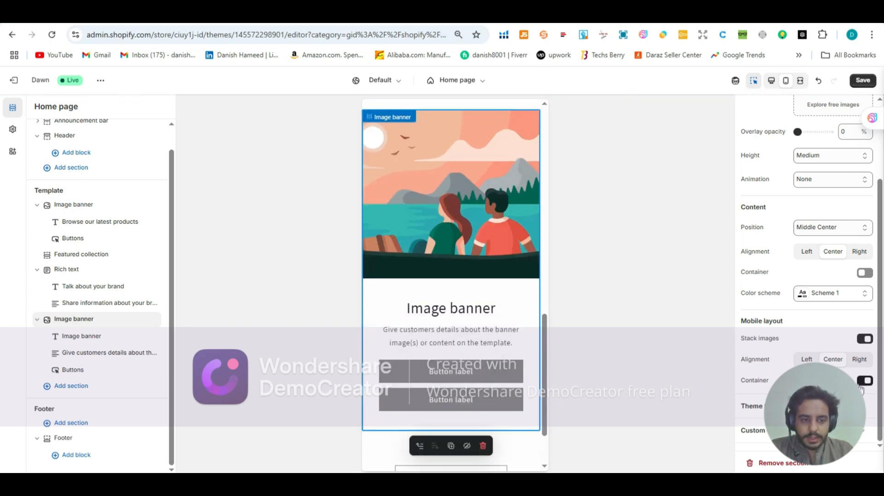
{"action": "left_click", "coordinate": [864, 381]}
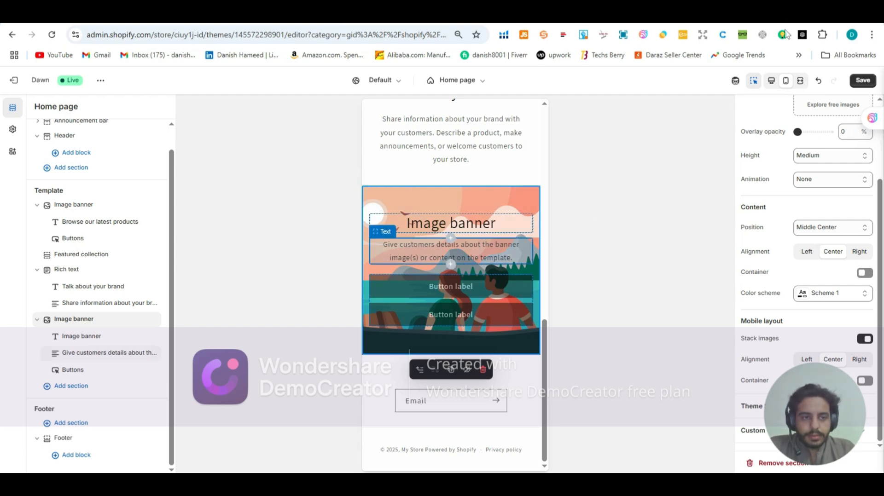
{"action": "left_click", "coordinate": [770, 84]}
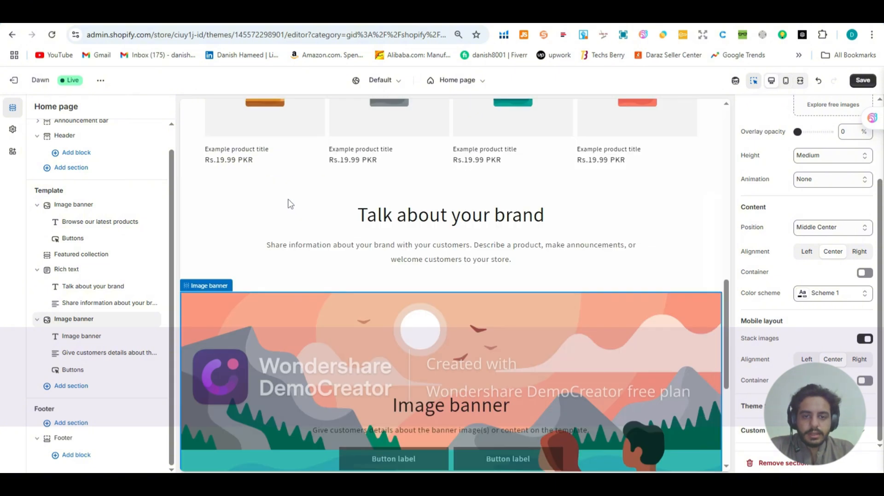
{"action": "scroll", "coordinate": [288, 200], "scroll_direction": "down", "scroll_amount": 4}
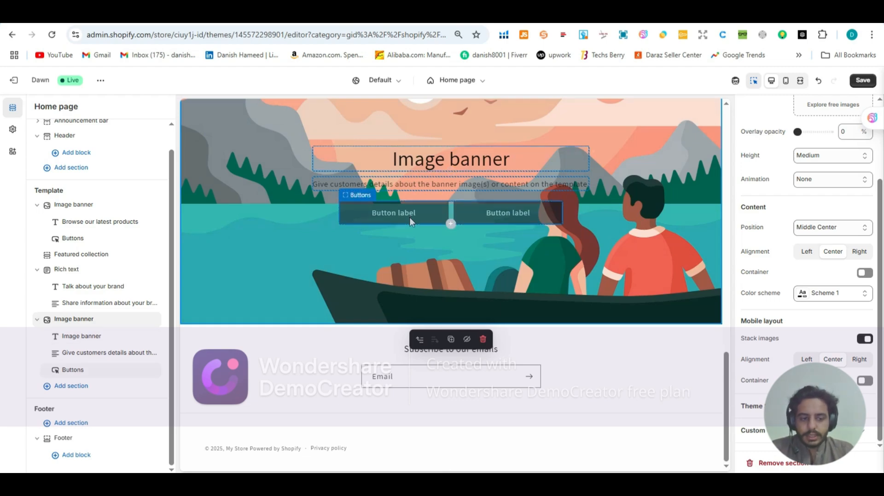
Step: Switch to the finished storefront and examine how its "Improved Formula" shampoo banner is laid out
{"action": "left_click", "coordinate": [537, 13]}
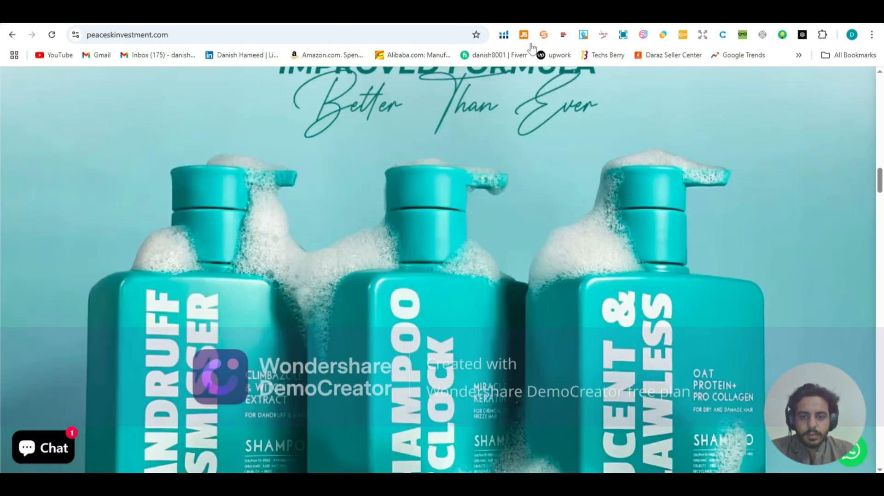
{"action": "scroll", "coordinate": [387, 156], "scroll_direction": "down", "scroll_amount": 2}
{"action": "scroll", "coordinate": [389, 156], "scroll_direction": "up", "scroll_amount": 2}
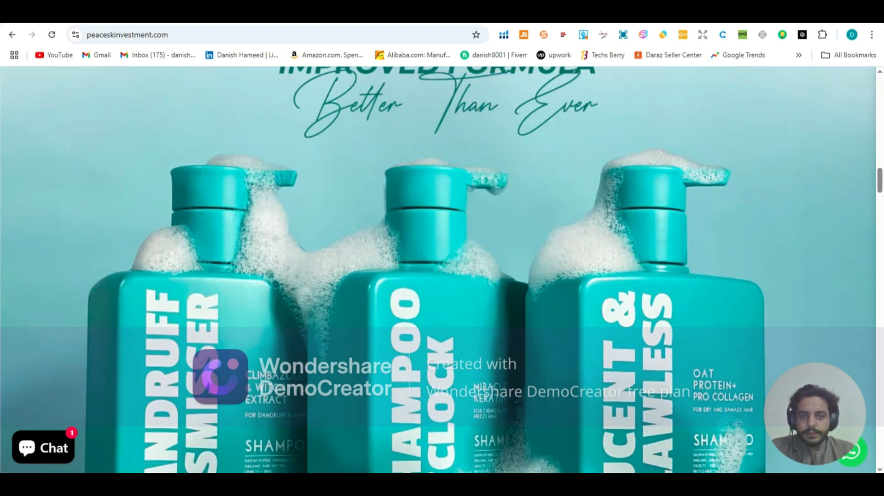
Step: Return to the Shopify theme editor and remove the heading, text and buttons blocks from the lower Image banner
{"action": "left_click", "coordinate": [336, 14]}
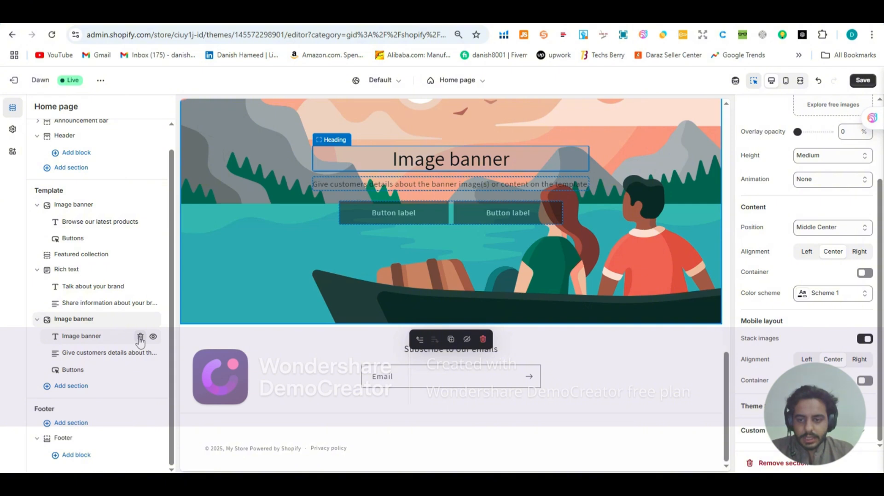
{"action": "left_click", "coordinate": [140, 339]}
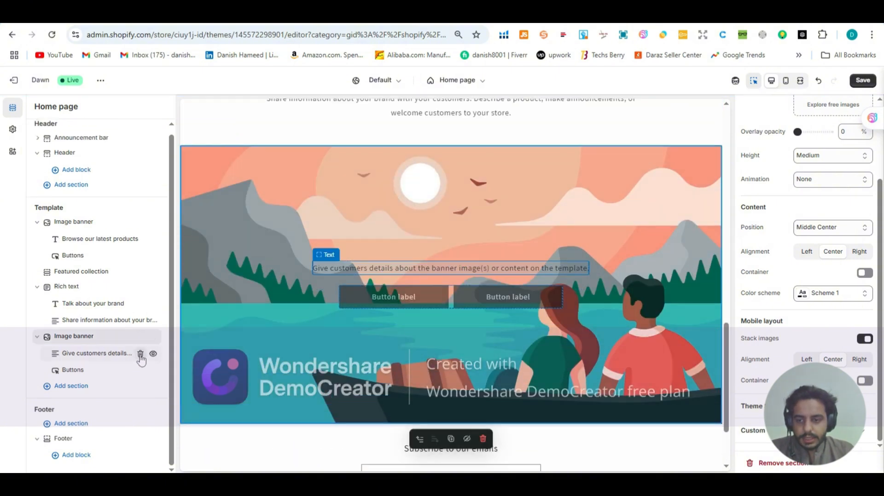
{"action": "left_click", "coordinate": [139, 354]}
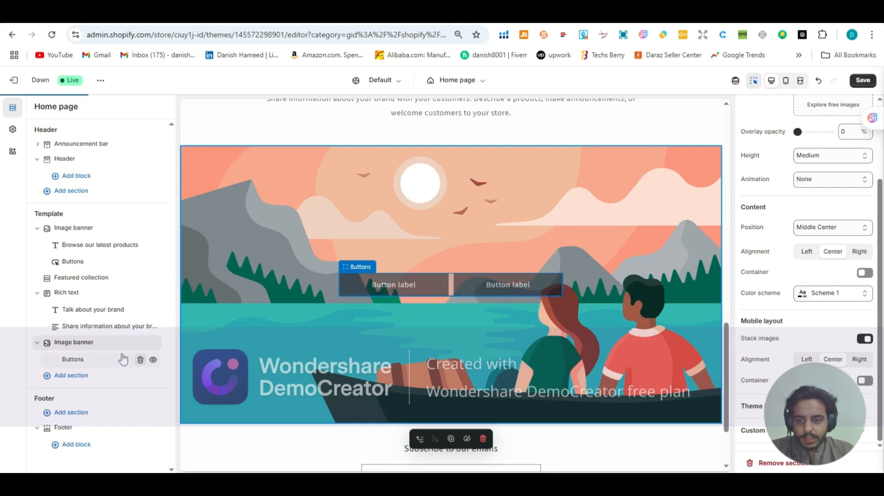
{"action": "left_click", "coordinate": [140, 361]}
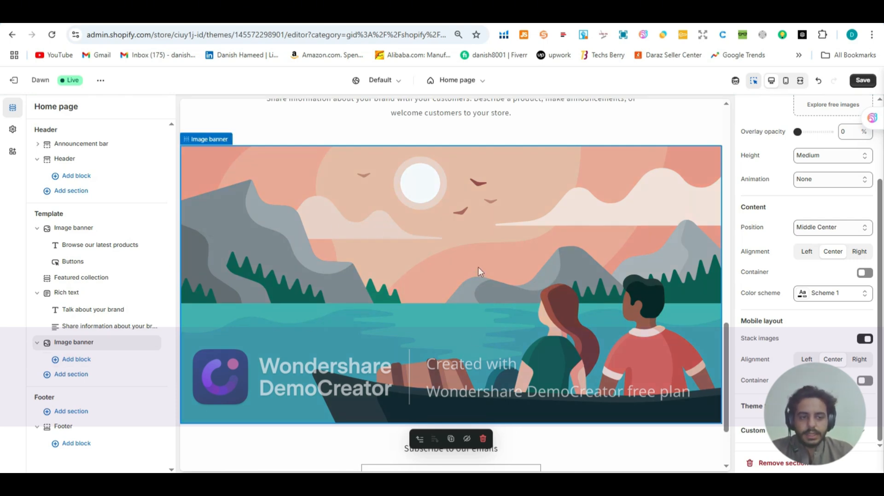
Step: Review the lower Image banner's image, height, content and mobile layout settings alongside its preview
{"action": "scroll", "coordinate": [841, 254], "scroll_direction": "up", "scroll_amount": 3}
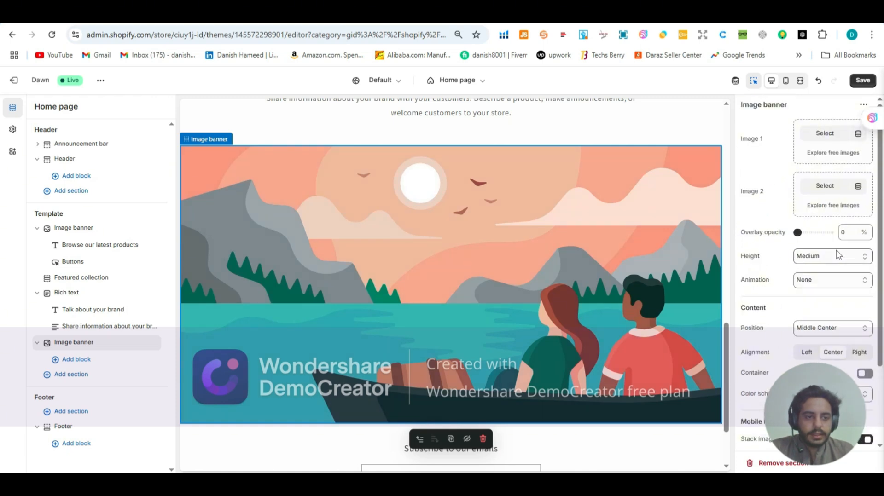
{"action": "scroll", "coordinate": [838, 254], "scroll_direction": "down", "scroll_amount": 2}
{"action": "scroll", "coordinate": [836, 254], "scroll_direction": "down", "scroll_amount": 1}
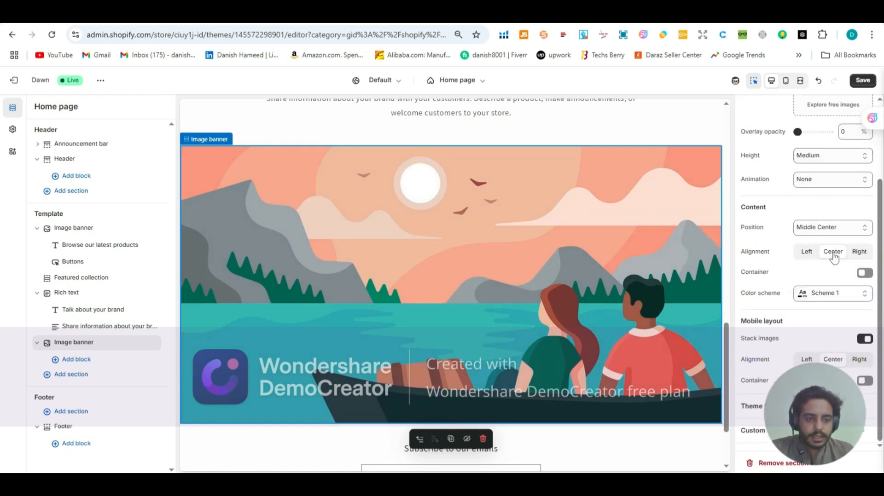
{"action": "scroll", "coordinate": [790, 319], "scroll_direction": "up", "scroll_amount": 2}
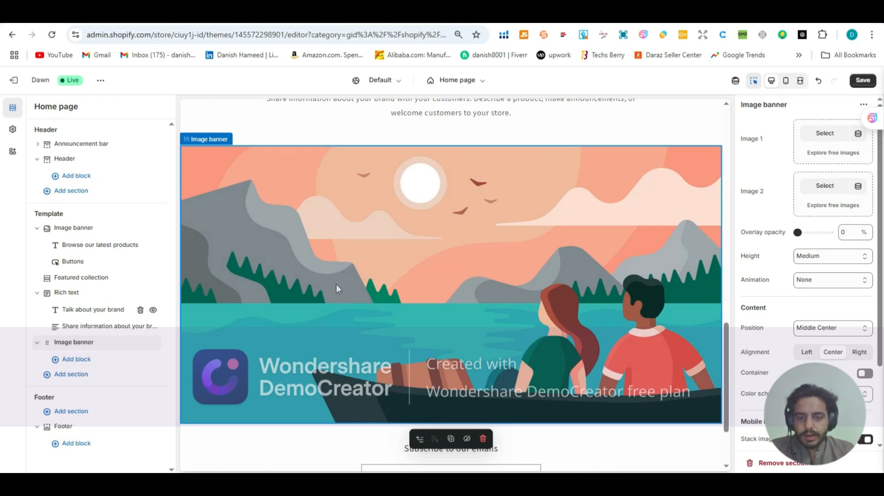
{"action": "scroll", "coordinate": [336, 285], "scroll_direction": "down", "scroll_amount": 2}
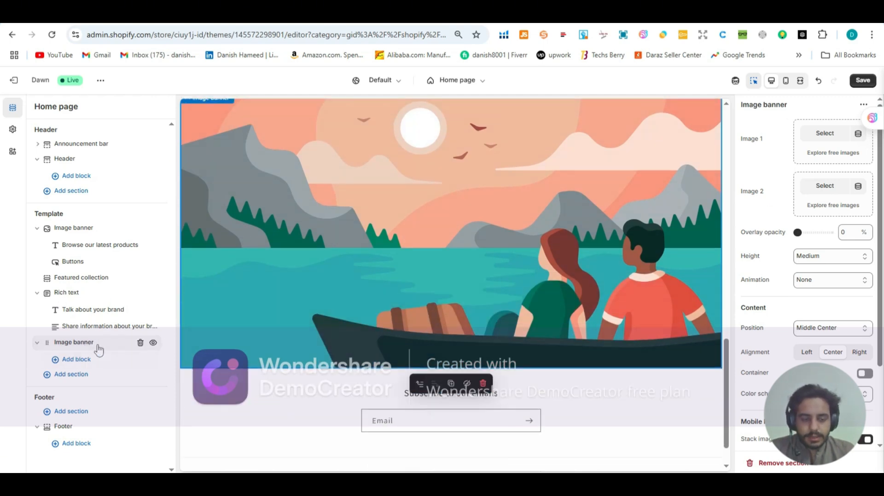
{"action": "left_click", "coordinate": [97, 346]}
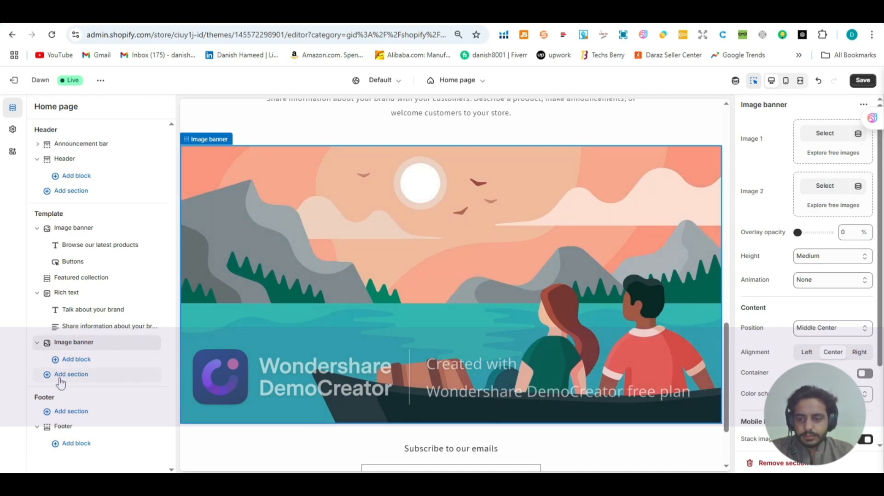
{"action": "scroll", "coordinate": [240, 333], "scroll_direction": "down", "scroll_amount": 3}
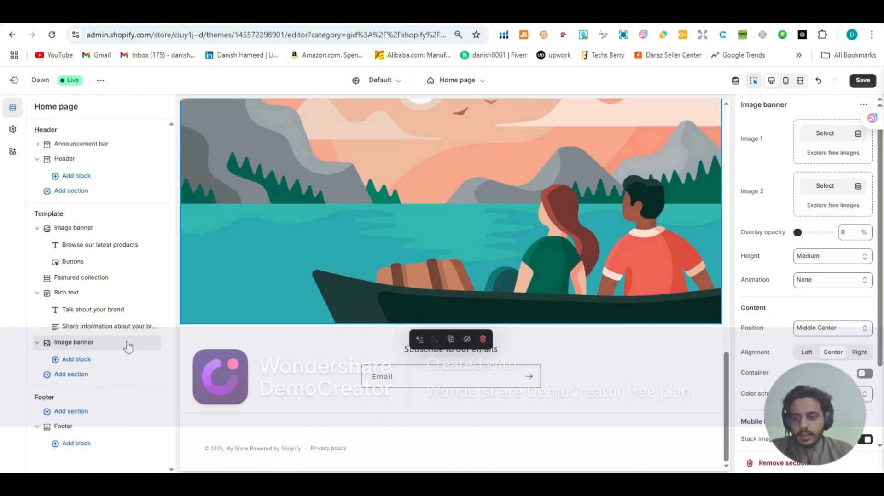
Step: Check the block types available for the lower Image banner and add a Featured collection section beneath it
{"action": "left_click", "coordinate": [71, 360]}
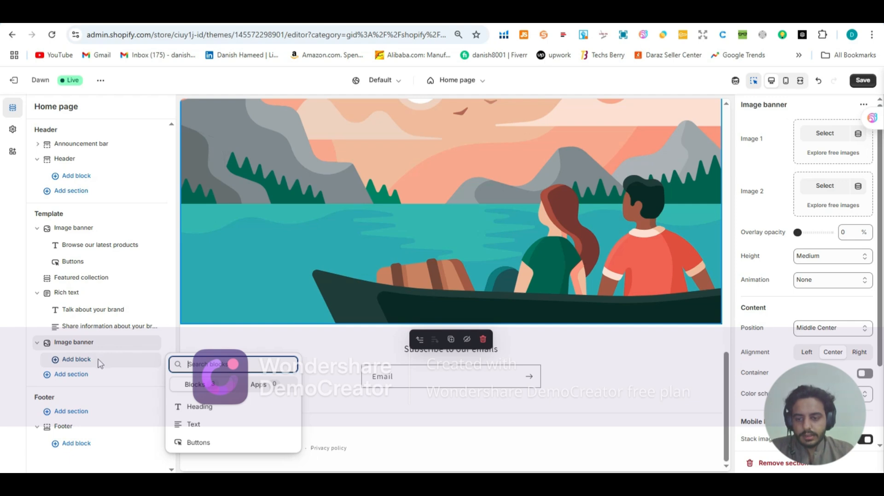
{"action": "left_click", "coordinate": [81, 381]}
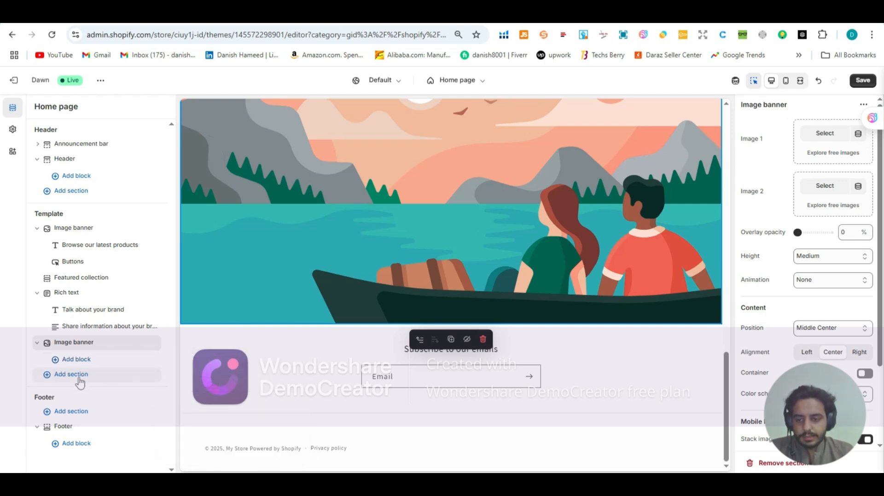
{"action": "left_click", "coordinate": [81, 381]}
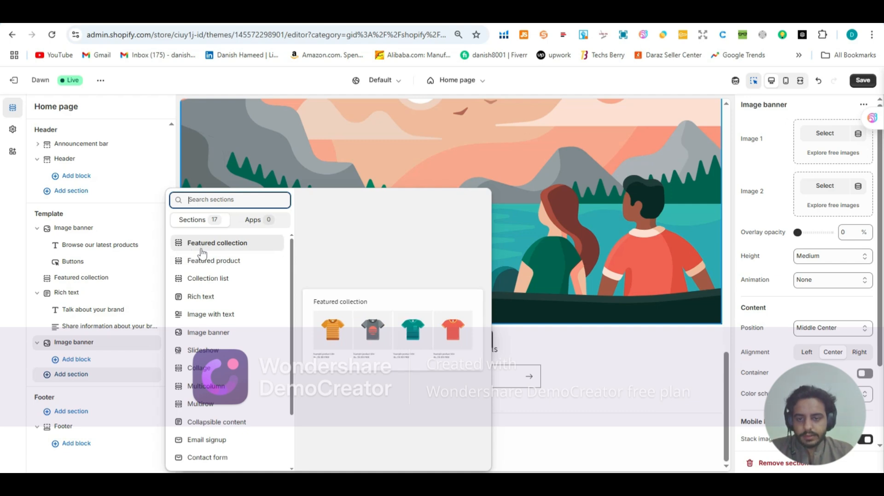
{"action": "left_click", "coordinate": [203, 253]}
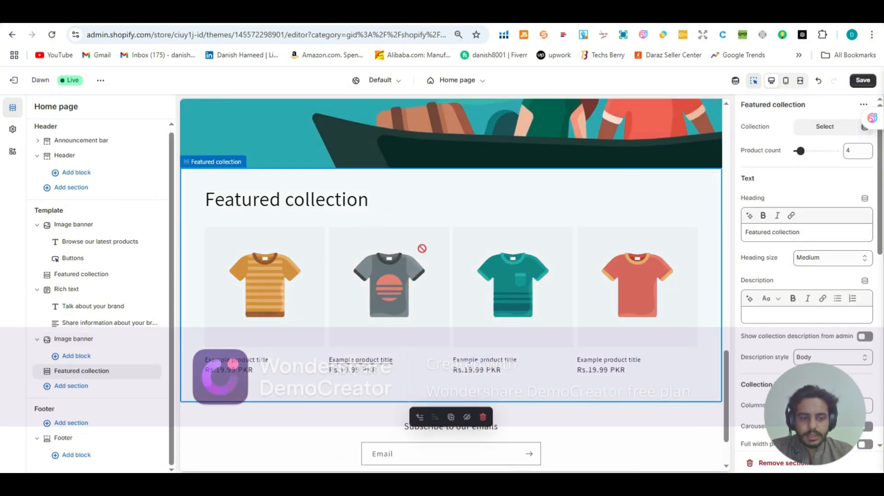
Step: Review the home page preview from header to footer, checking the order of the banners, collections and rich text
{"action": "scroll", "coordinate": [421, 251], "scroll_direction": "up", "scroll_amount": 10}
{"action": "scroll", "coordinate": [422, 248], "scroll_direction": "up", "scroll_amount": 8}
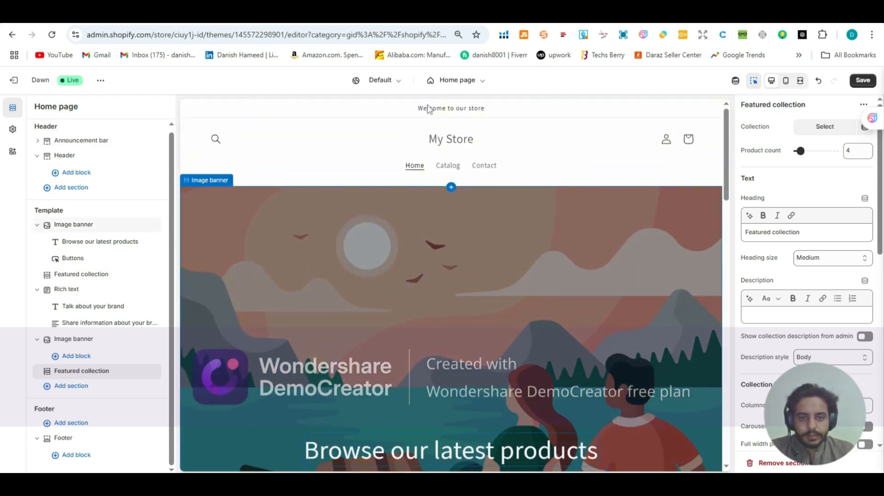
{"action": "scroll", "coordinate": [317, 148], "scroll_direction": "down", "scroll_amount": 8}
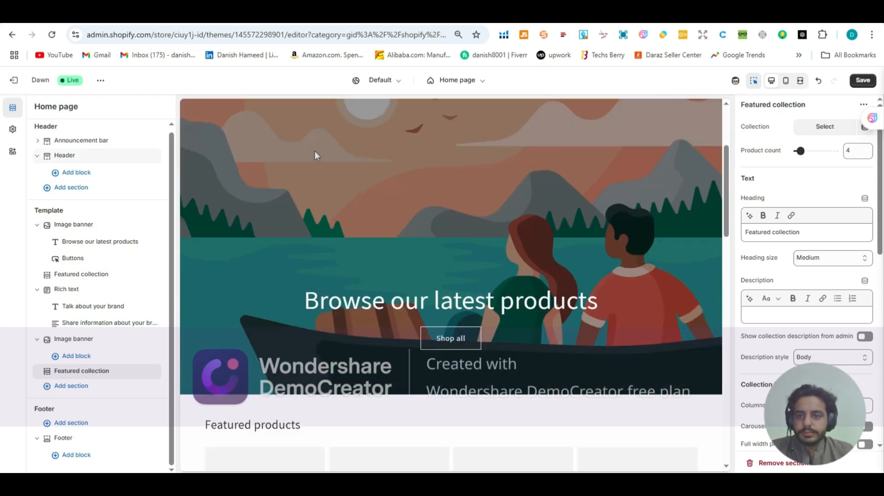
{"action": "scroll", "coordinate": [437, 198], "scroll_direction": "up", "scroll_amount": 3}
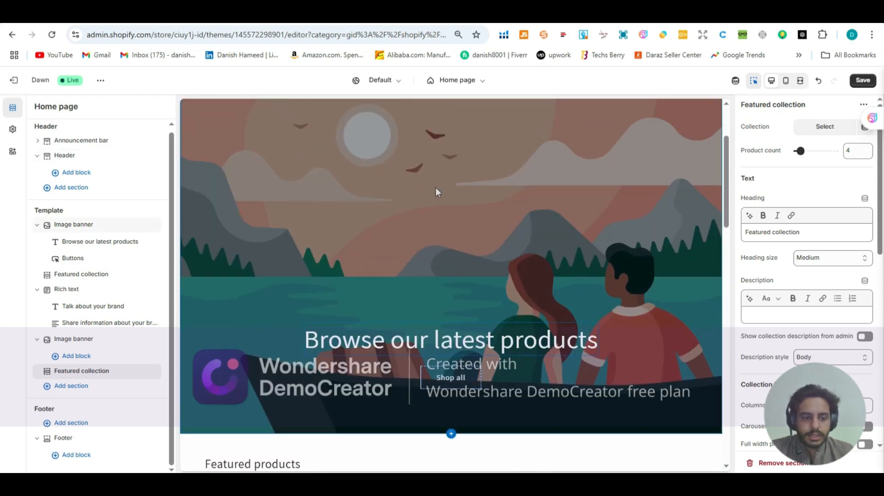
{"action": "scroll", "coordinate": [420, 208], "scroll_direction": "down", "scroll_amount": 5}
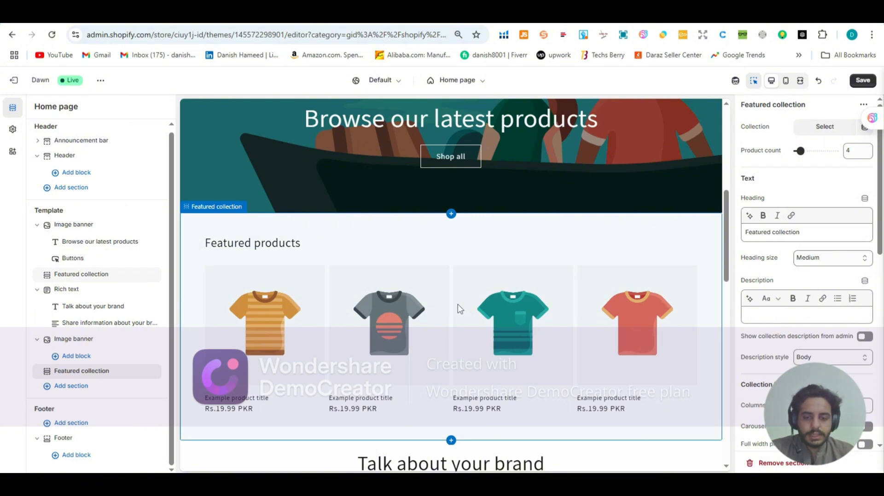
{"action": "scroll", "coordinate": [458, 305], "scroll_direction": "down", "scroll_amount": 4}
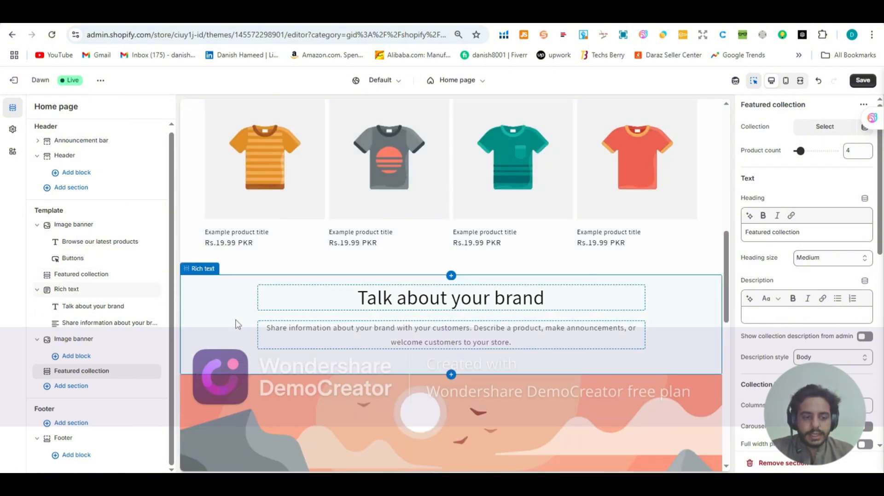
{"action": "scroll", "coordinate": [236, 324], "scroll_direction": "down", "scroll_amount": 5}
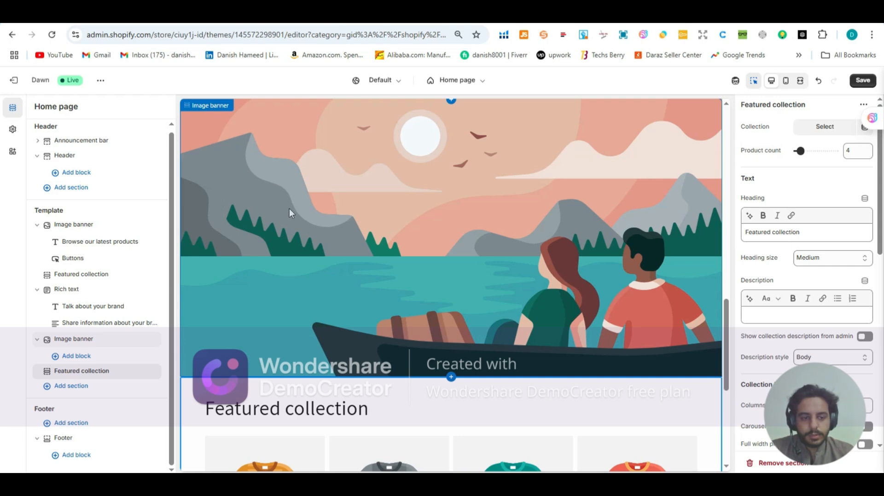
{"action": "scroll", "coordinate": [289, 208], "scroll_direction": "down", "scroll_amount": 4}
{"action": "scroll", "coordinate": [290, 212], "scroll_direction": "down", "scroll_amount": 2}
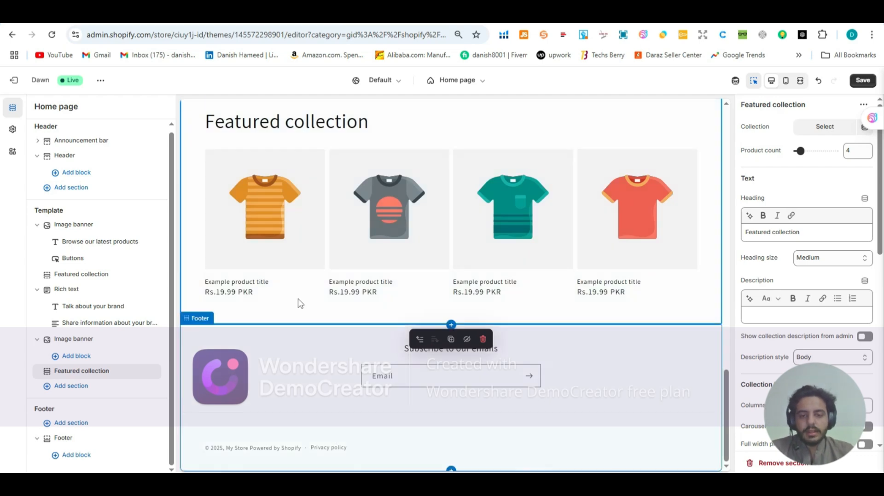
{"action": "scroll", "coordinate": [301, 304], "scroll_direction": "up", "scroll_amount": 2}
{"action": "scroll", "coordinate": [301, 239], "scroll_direction": "down", "scroll_amount": 2}
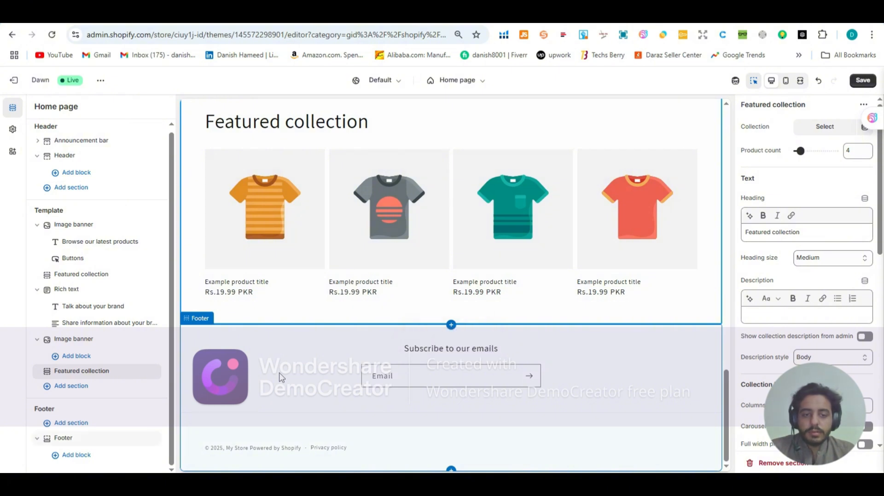
{"action": "scroll", "coordinate": [252, 357], "scroll_direction": "up", "scroll_amount": 1}
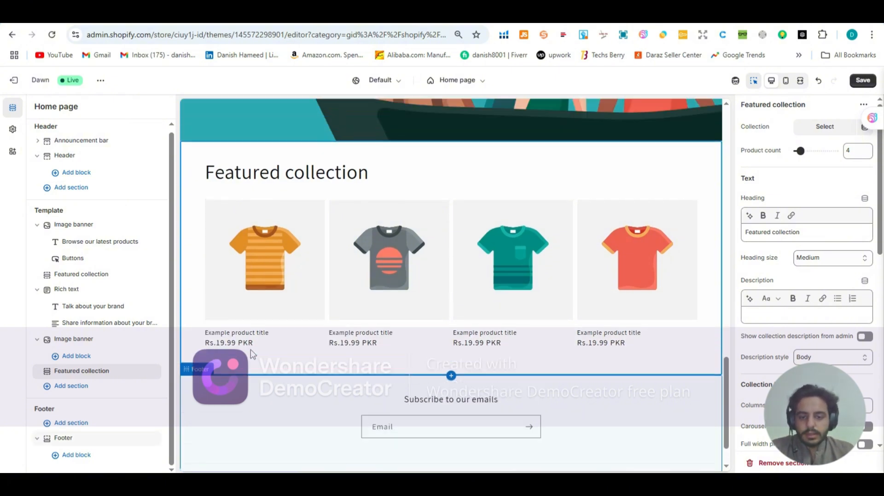
{"action": "scroll", "coordinate": [251, 354], "scroll_direction": "down", "scroll_amount": 1}
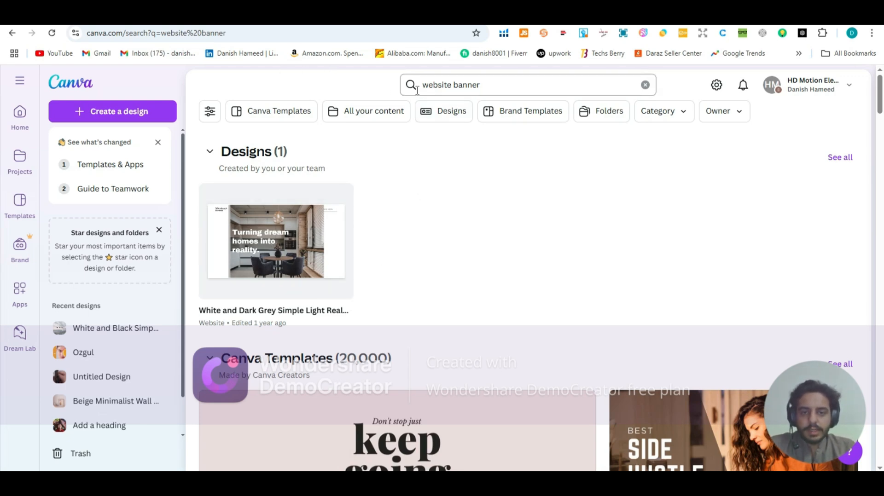
Step: Browse the Canva templates found for "website banner" to look for suitable store banner designs
{"action": "left_click", "coordinate": [483, 86]}
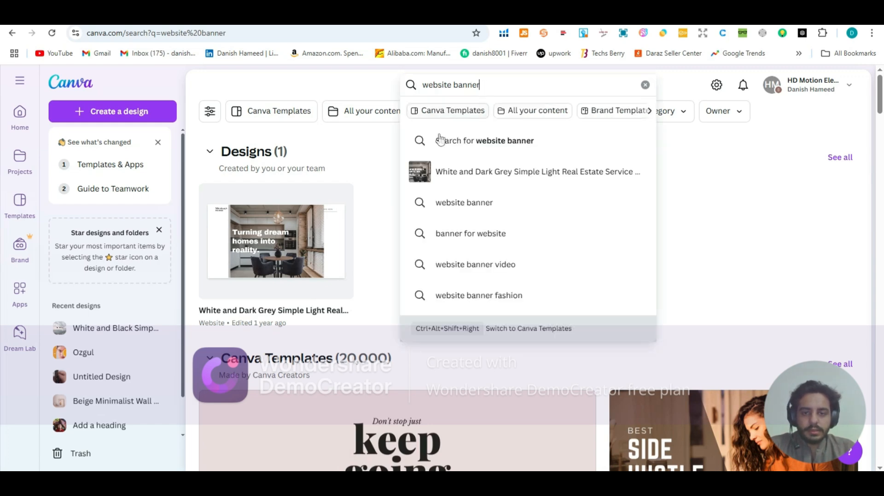
{"action": "scroll", "coordinate": [375, 182], "scroll_direction": "down", "scroll_amount": 3}
{"action": "left_click", "coordinate": [690, 141]}
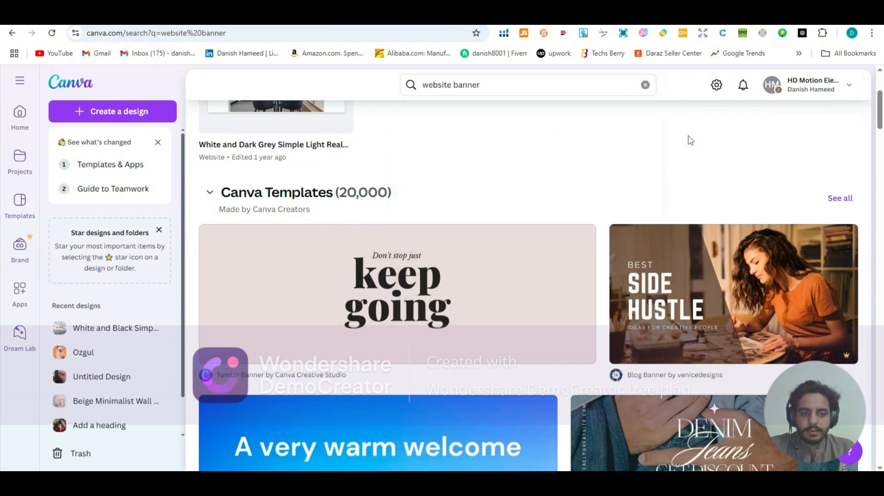
{"action": "scroll", "coordinate": [615, 180], "scroll_direction": "down", "scroll_amount": 2}
{"action": "scroll", "coordinate": [592, 197], "scroll_direction": "down", "scroll_amount": 3}
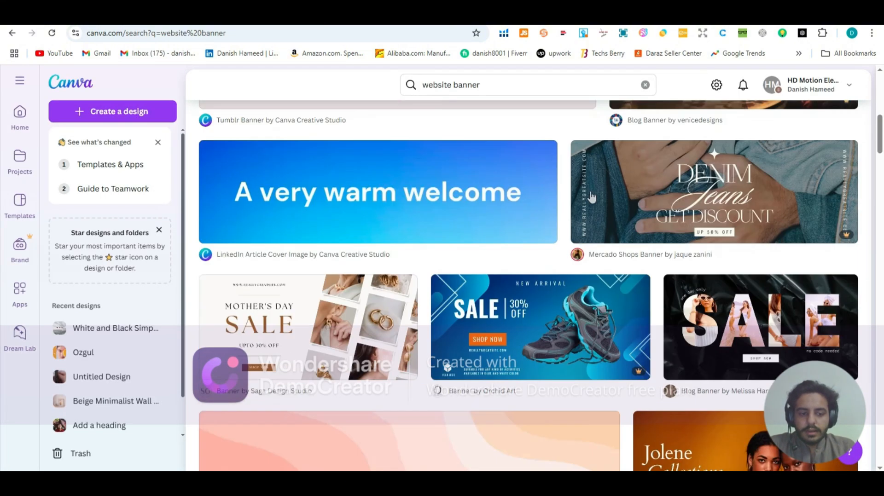
{"action": "scroll", "coordinate": [591, 197], "scroll_direction": "down", "scroll_amount": 2}
{"action": "scroll", "coordinate": [529, 207], "scroll_direction": "down", "scroll_amount": 4}
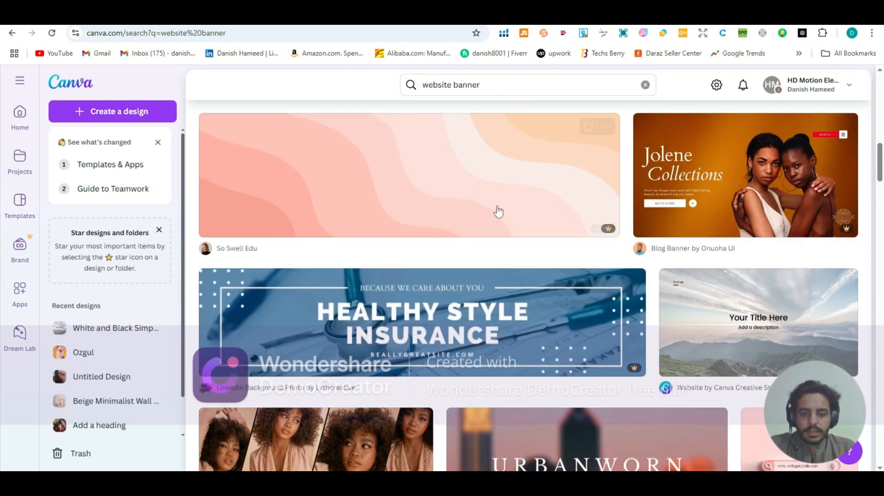
{"action": "scroll", "coordinate": [498, 212], "scroll_direction": "down", "scroll_amount": 2}
{"action": "scroll", "coordinate": [438, 269], "scroll_direction": "down", "scroll_amount": 3}
{"action": "scroll", "coordinate": [464, 271], "scroll_direction": "up", "scroll_amount": 10}
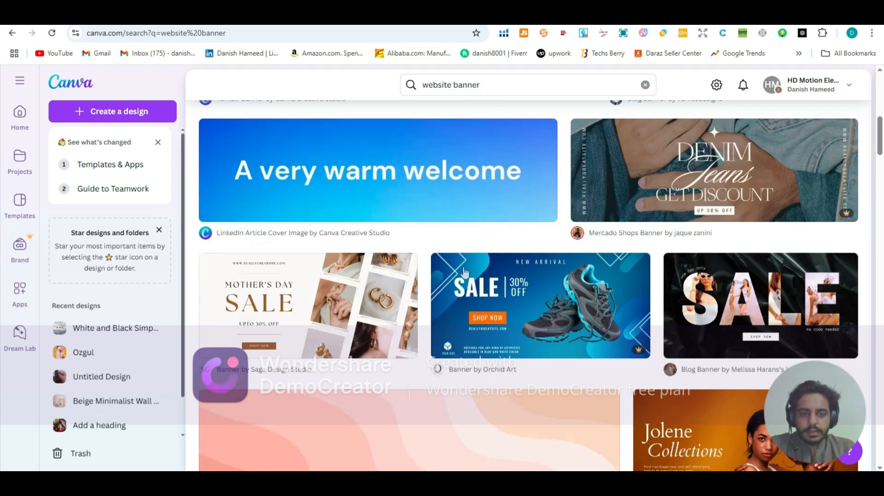
Step: Compare the finished Ozgul banner design with the banner search results and the opening pages of the blank website template in Canva
{"action": "scroll", "coordinate": [463, 271], "scroll_direction": "up", "scroll_amount": 3}
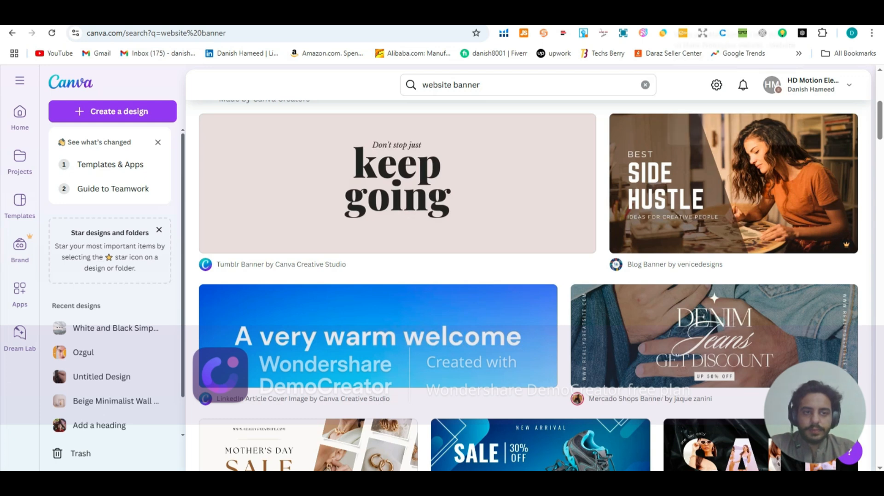
{"action": "left_click", "coordinate": [695, 15]}
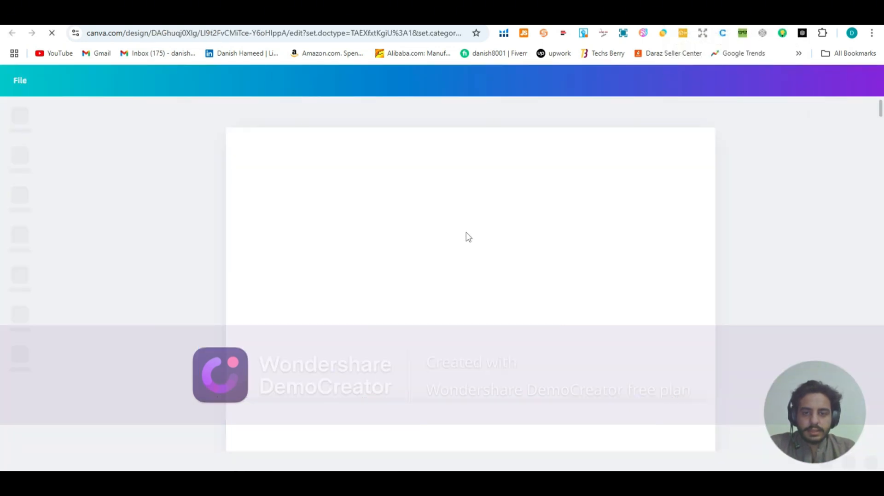
{"action": "left_click", "coordinate": [531, 17]}
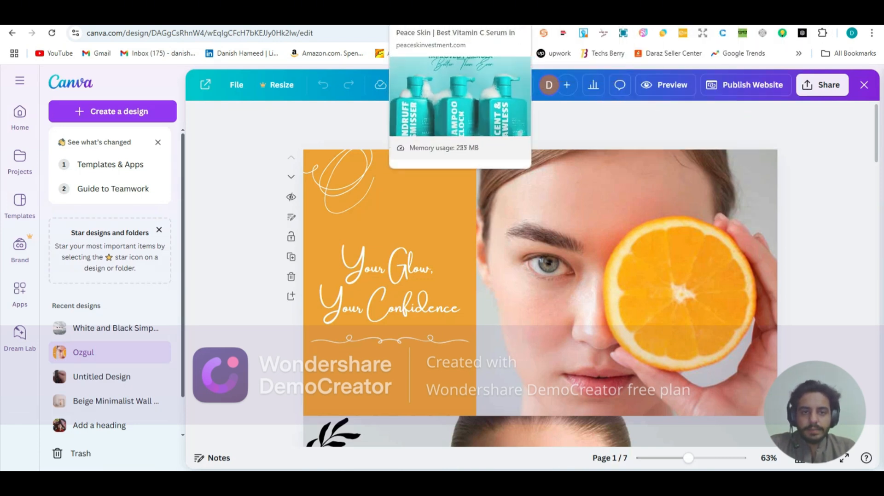
{"action": "left_click", "coordinate": [607, 17]}
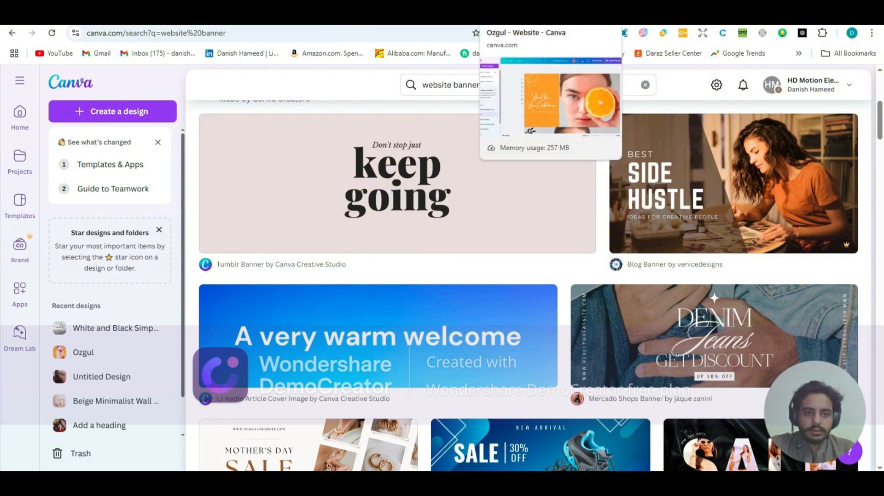
{"action": "left_click", "coordinate": [699, 19]}
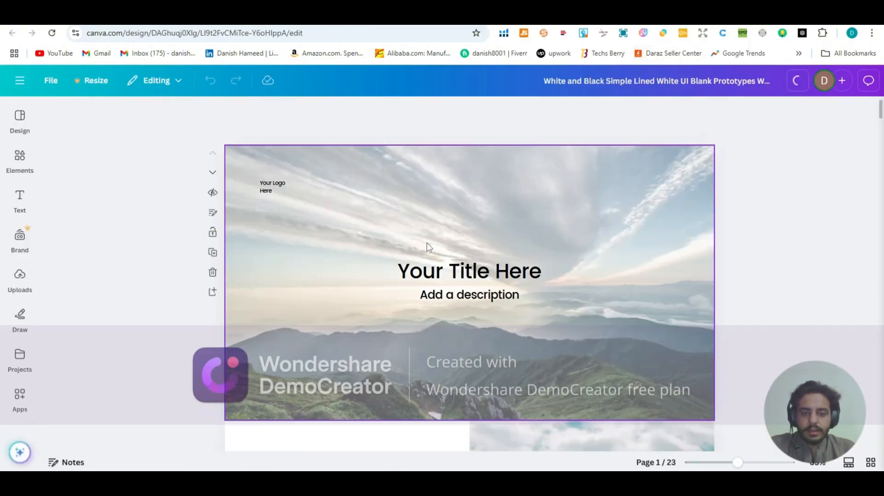
{"action": "scroll", "coordinate": [387, 251], "scroll_direction": "down", "scroll_amount": 2}
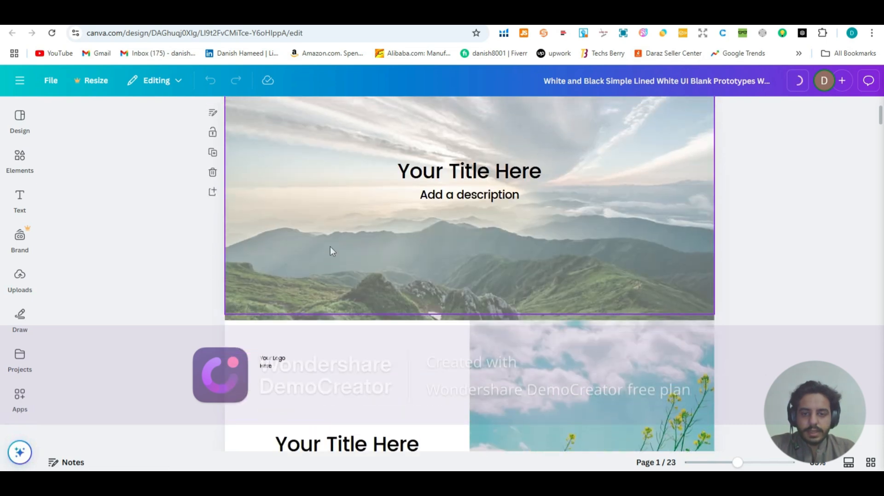
{"action": "scroll", "coordinate": [330, 247], "scroll_direction": "up", "scroll_amount": 2}
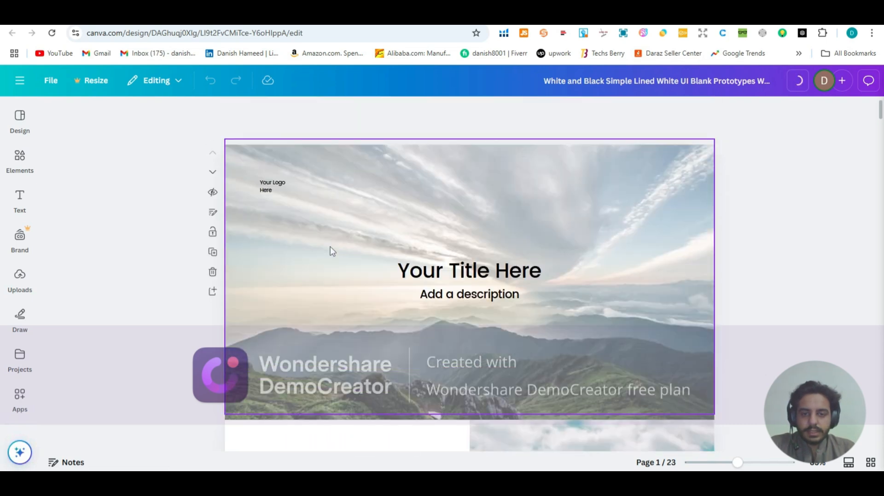
Step: Move the title and description group slightly lower on the template's first page, and select the logo placeholder text
{"action": "left_click", "coordinate": [426, 282]}
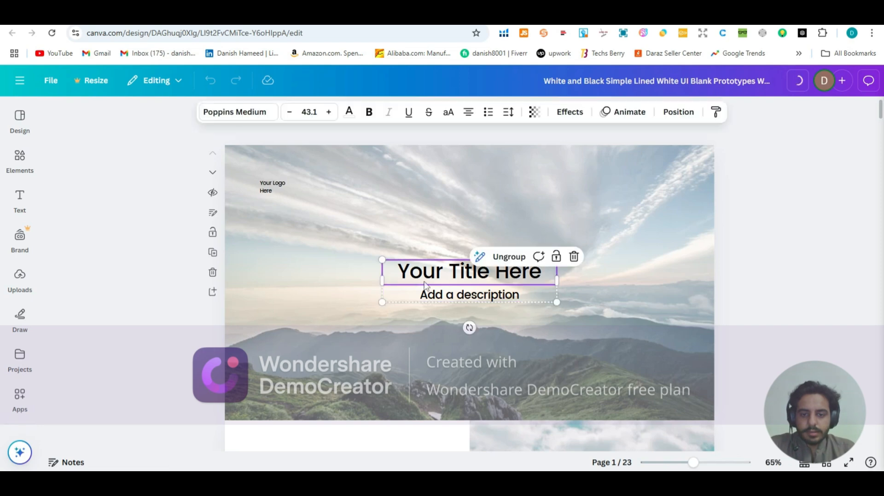
{"action": "mouse_move", "coordinate": [424, 282]}
{"action": "left_mouse_down"}
{"action": "mouse_move", "coordinate": [394, 247]}
{"action": "mouse_move", "coordinate": [455, 206]}
{"action": "mouse_move", "coordinate": [442, 194]}
{"action": "mouse_move", "coordinate": [424, 207]}
{"action": "mouse_move", "coordinate": [443, 266]}
{"action": "mouse_move", "coordinate": [425, 282]}
{"action": "left_mouse_up"}
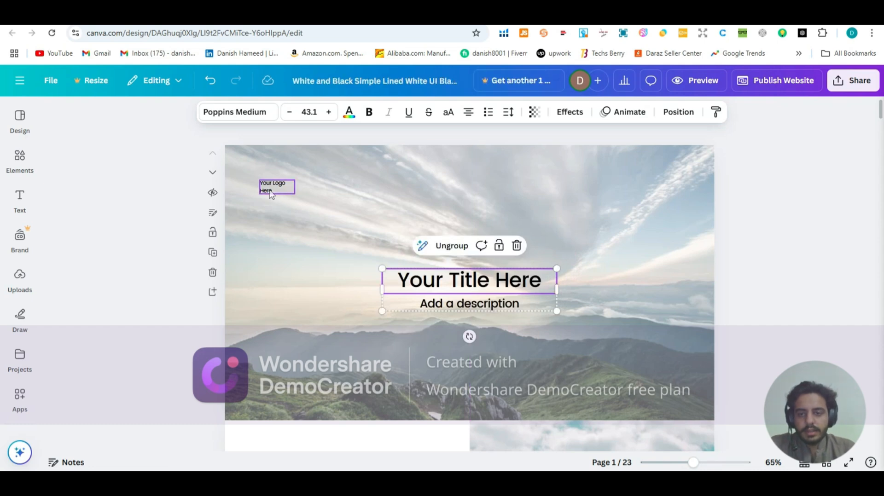
{"action": "left_click", "coordinate": [272, 194]}
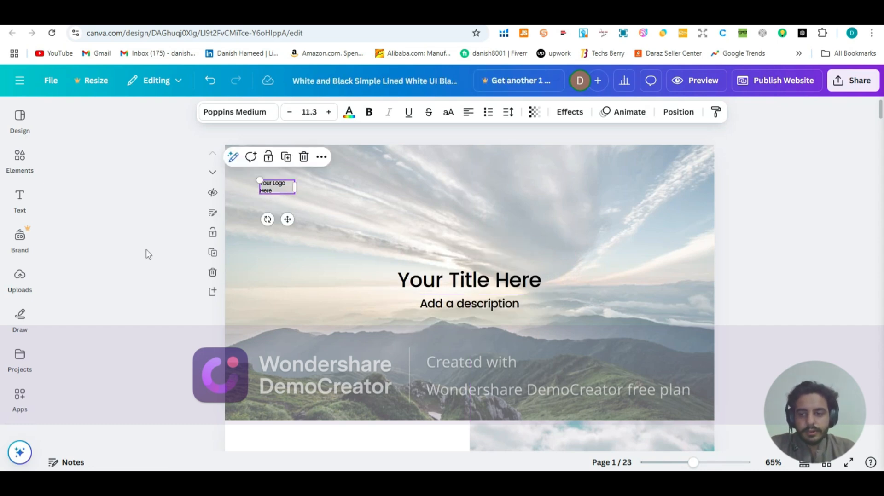
Step: Examine the image upload options and the shapes, buttons and graphics available as elements for the website template
{"action": "left_click", "coordinate": [20, 280]}
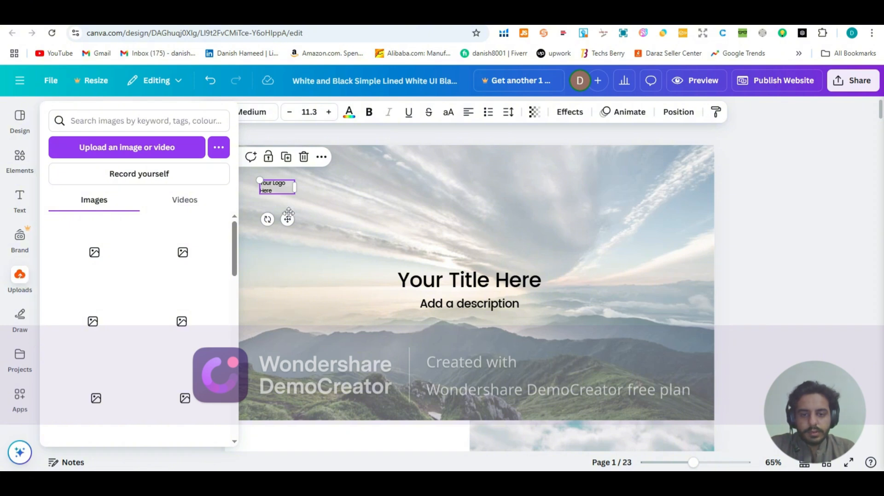
{"action": "mouse_move", "coordinate": [34, 271]}
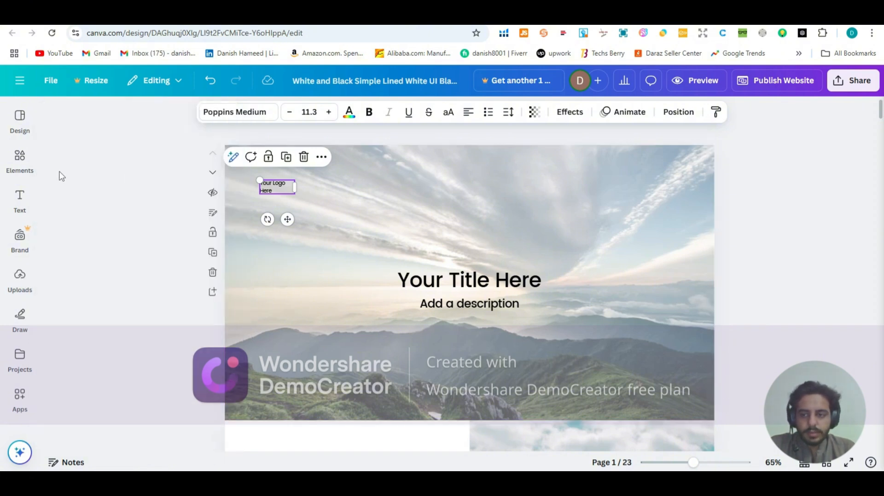
{"action": "mouse_move", "coordinate": [19, 158]}
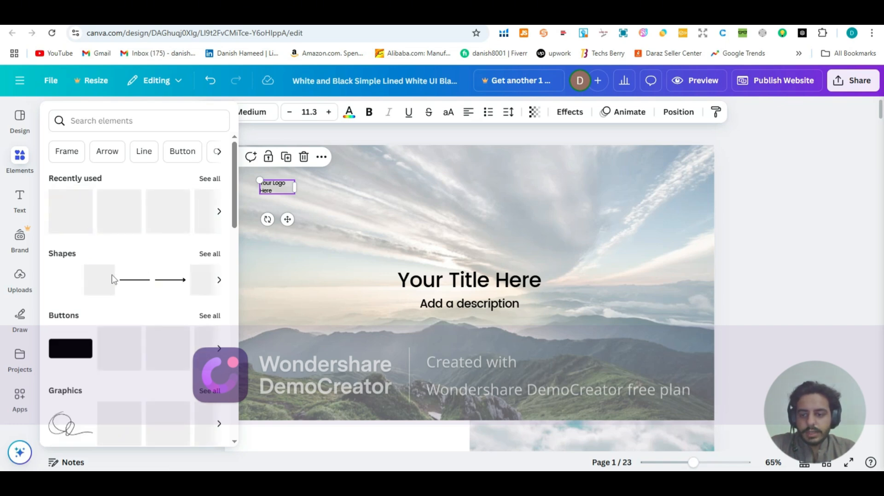
{"action": "scroll", "coordinate": [115, 280], "scroll_direction": "down", "scroll_amount": 3}
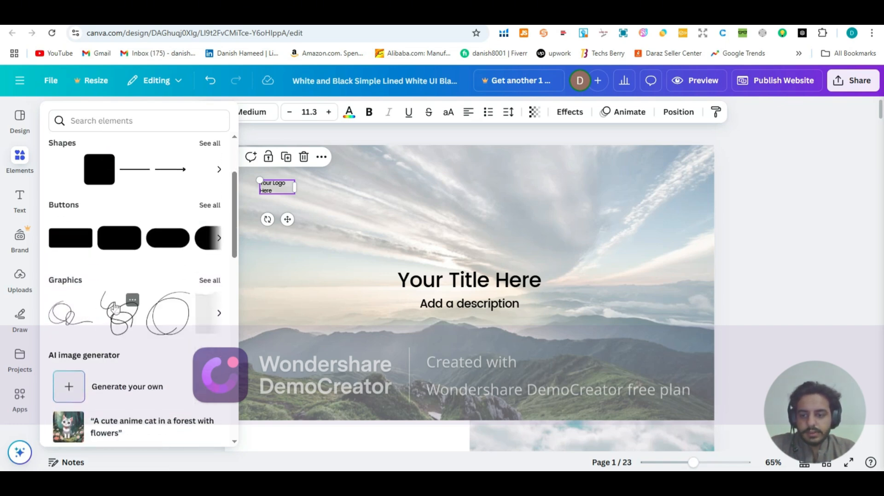
{"action": "scroll", "coordinate": [116, 302], "scroll_direction": "up", "scroll_amount": 3}
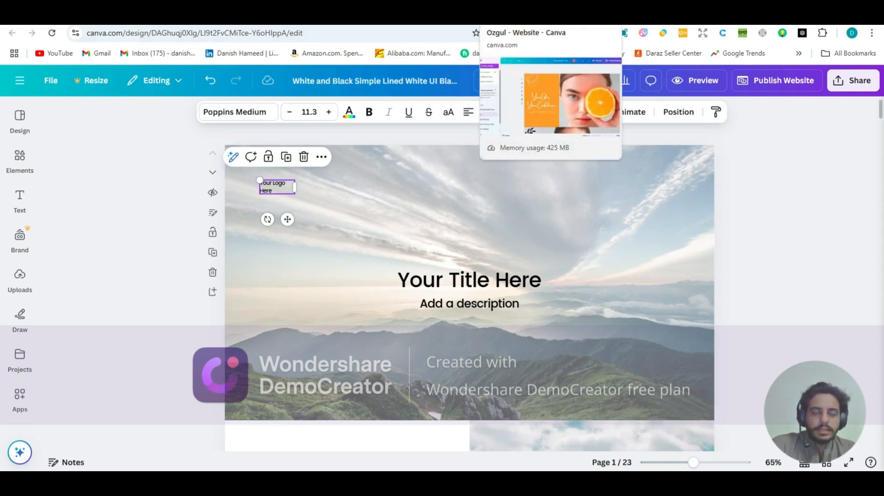
Step: Open the Ozgul design for full editing and look through its default text styles, recently used text and font combinations
{"action": "left_click", "coordinate": [516, 17]}
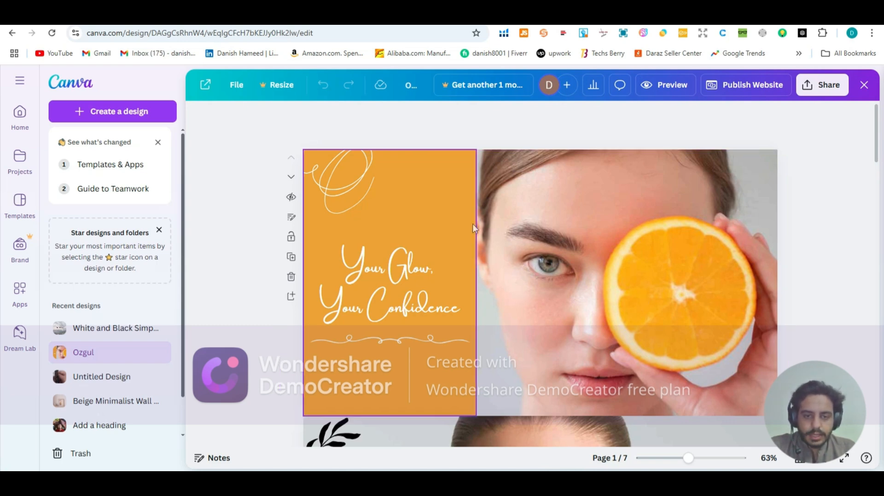
{"action": "left_click", "coordinate": [529, 239]}
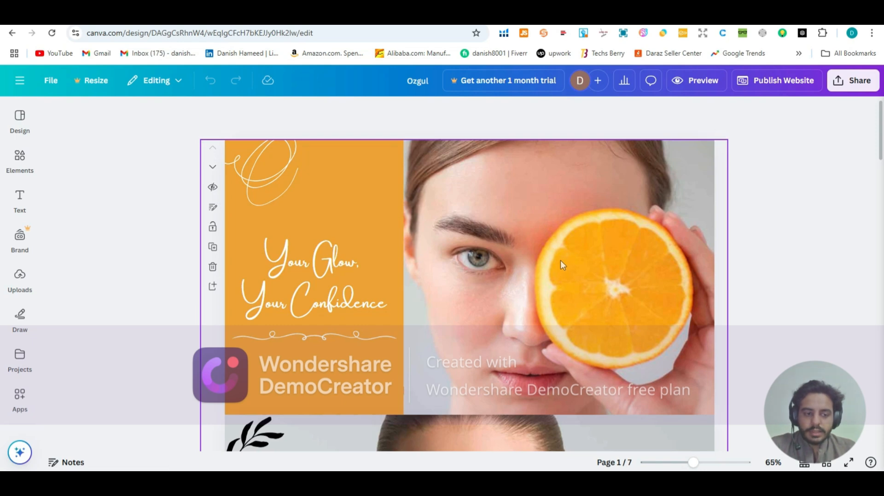
{"action": "left_click", "coordinate": [20, 210]}
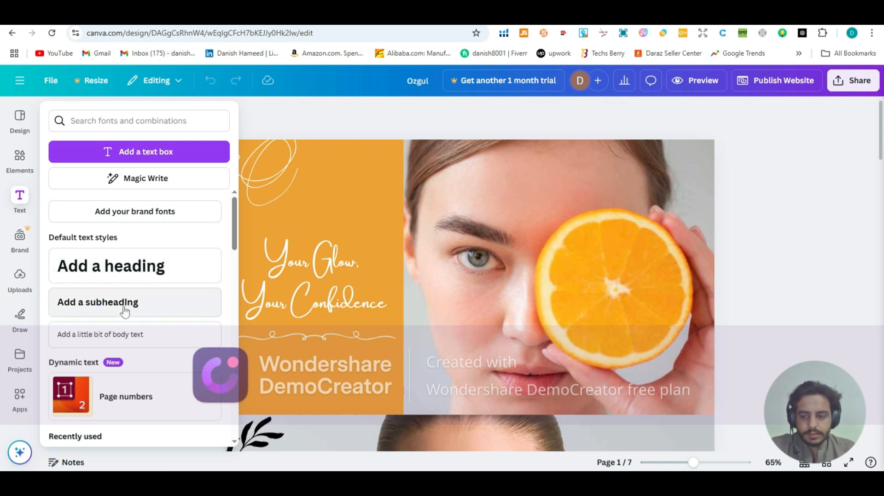
{"action": "scroll", "coordinate": [125, 313], "scroll_direction": "down", "scroll_amount": 5}
{"action": "scroll", "coordinate": [124, 314], "scroll_direction": "up", "scroll_amount": 2}
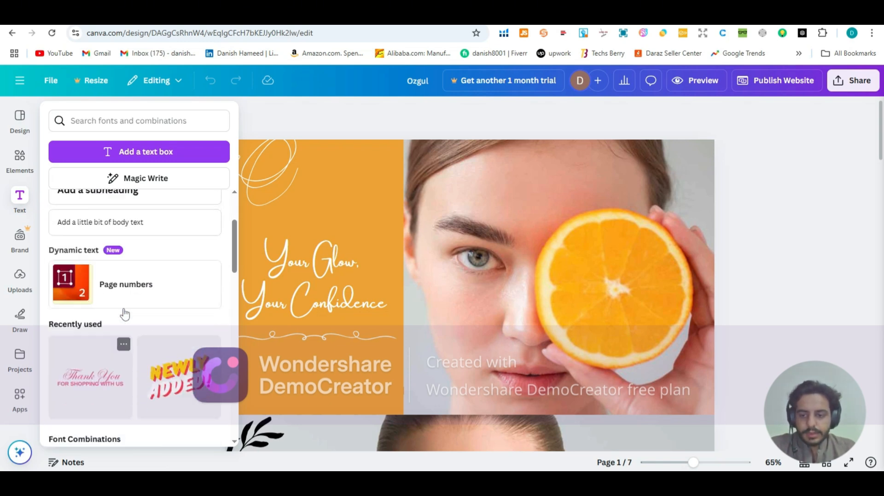
{"action": "scroll", "coordinate": [124, 315], "scroll_direction": "down", "scroll_amount": 2}
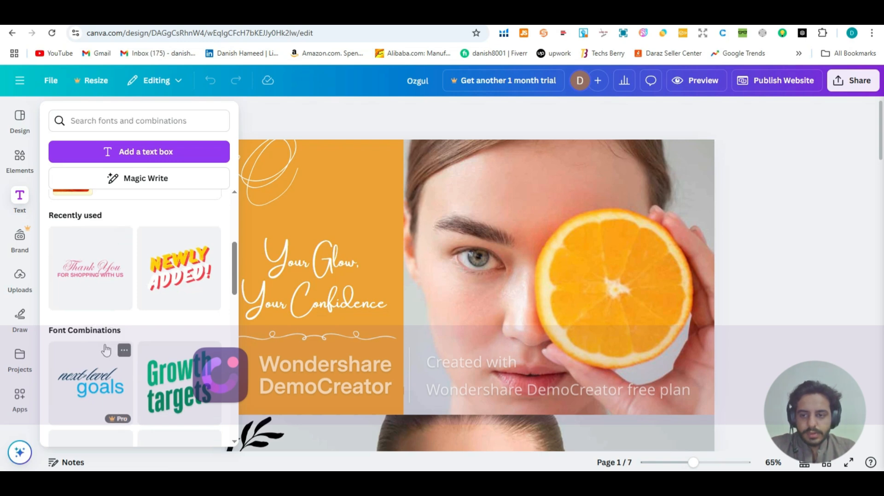
{"action": "scroll", "coordinate": [121, 333], "scroll_direction": "up", "scroll_amount": 4}
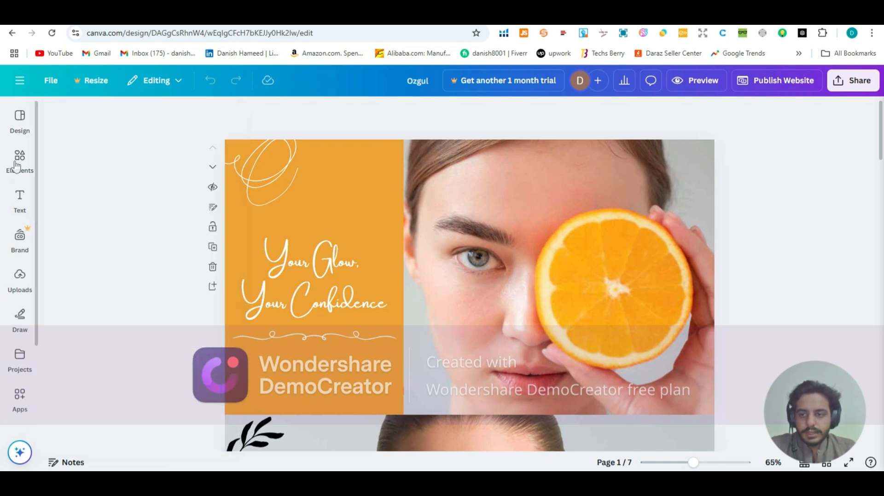
Step: Look through the premium and general website templates offered for the Ozgul design
{"action": "mouse_move", "coordinate": [12, 134]}
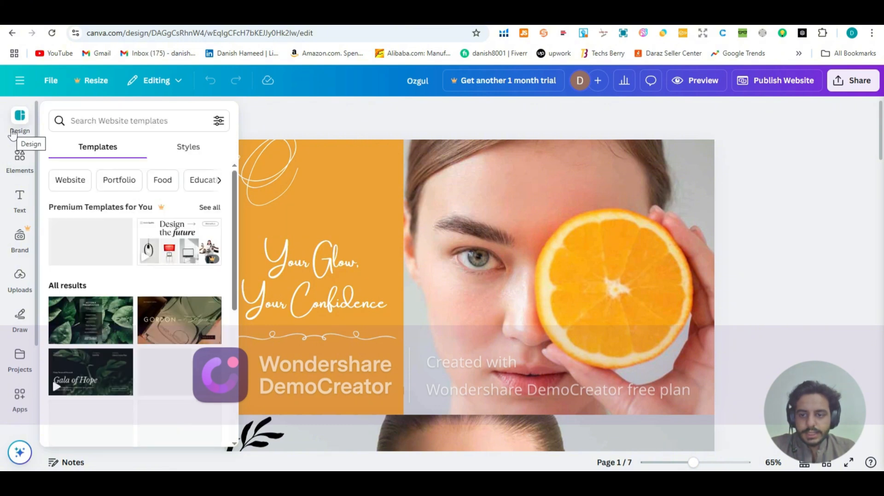
{"action": "scroll", "coordinate": [165, 320], "scroll_direction": "down", "scroll_amount": 2}
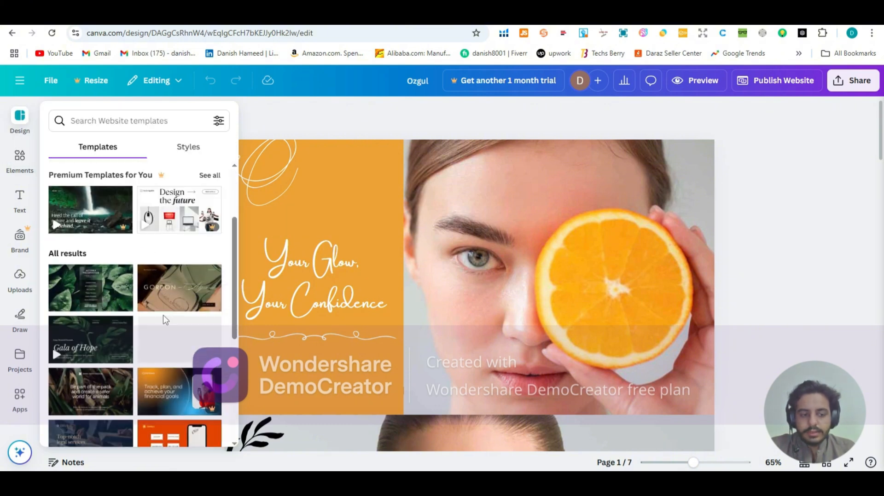
{"action": "scroll", "coordinate": [163, 315], "scroll_direction": "up", "scroll_amount": 2}
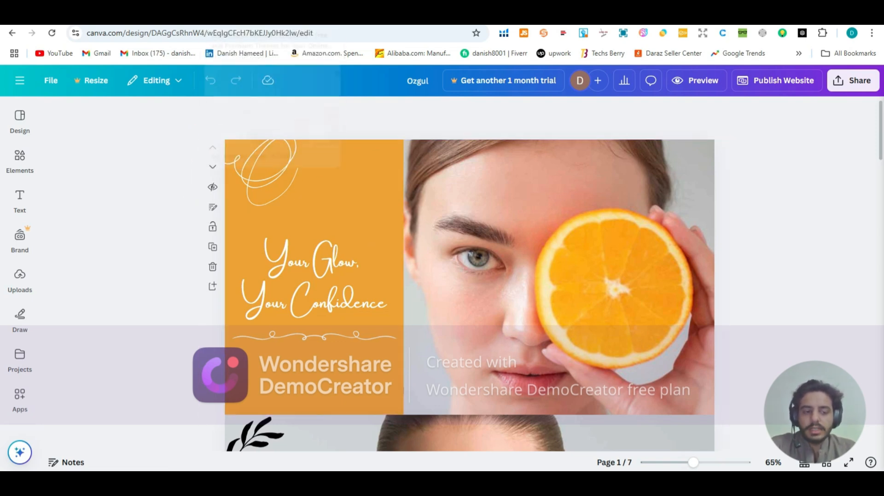
Step: Switch to the Shopify theme editor and set Ozgul_1 as Image 1 of the upper Image banner
{"action": "left_click", "coordinate": [262, 17]}
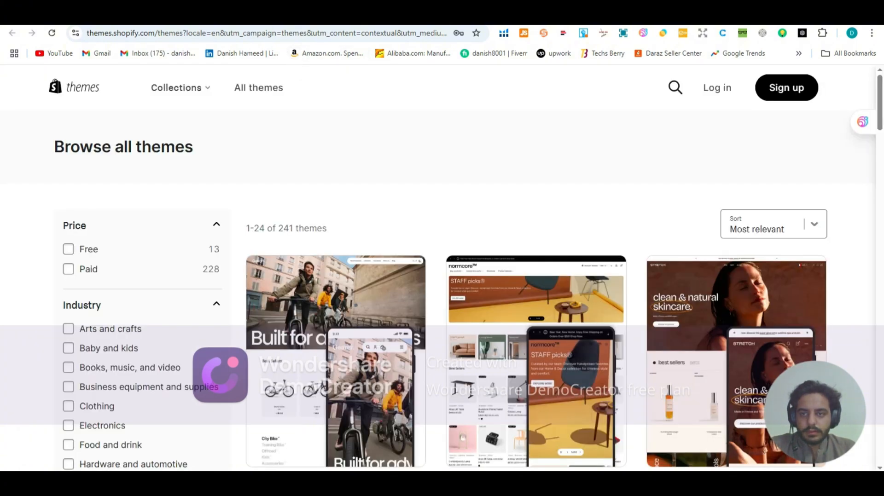
{"action": "left_click", "coordinate": [156, 18]}
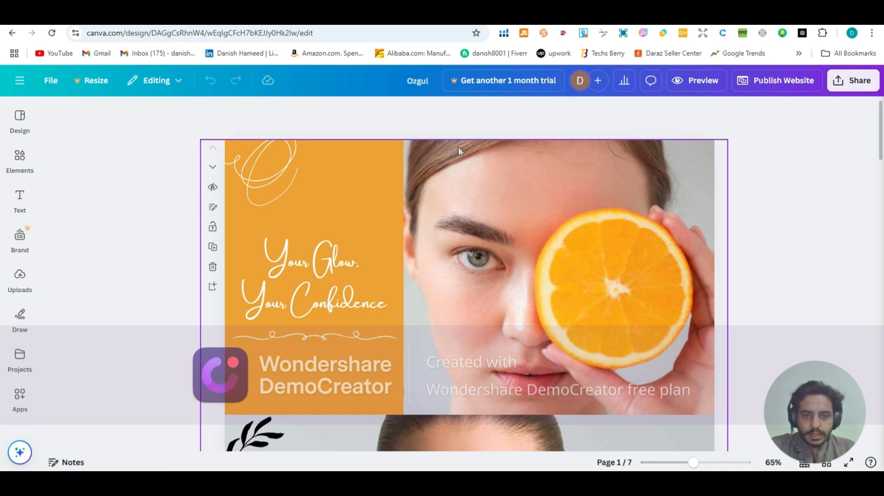
{"action": "left_click", "coordinate": [215, 19]}
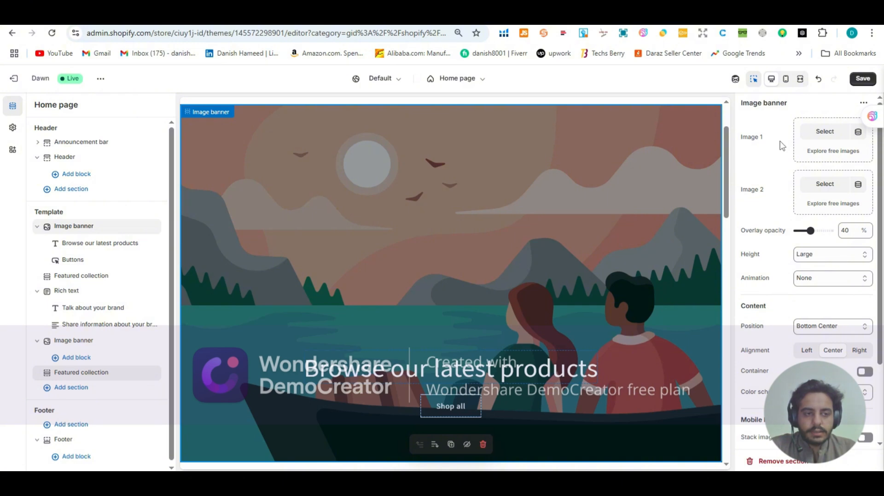
{"action": "left_click", "coordinate": [824, 132]}
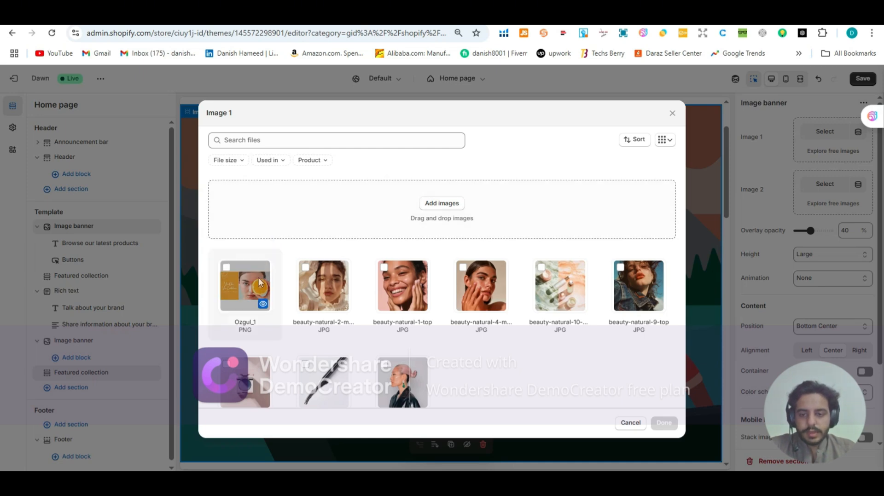
{"action": "left_click", "coordinate": [232, 289]}
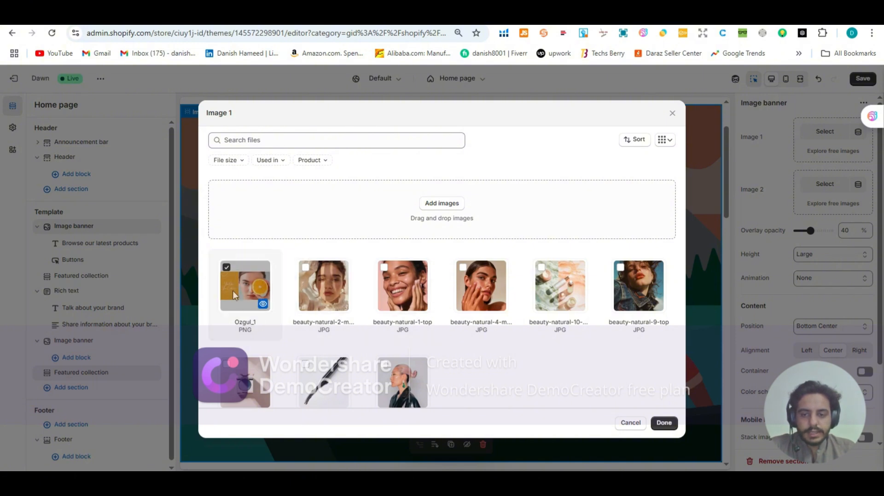
{"action": "left_click", "coordinate": [664, 424]}
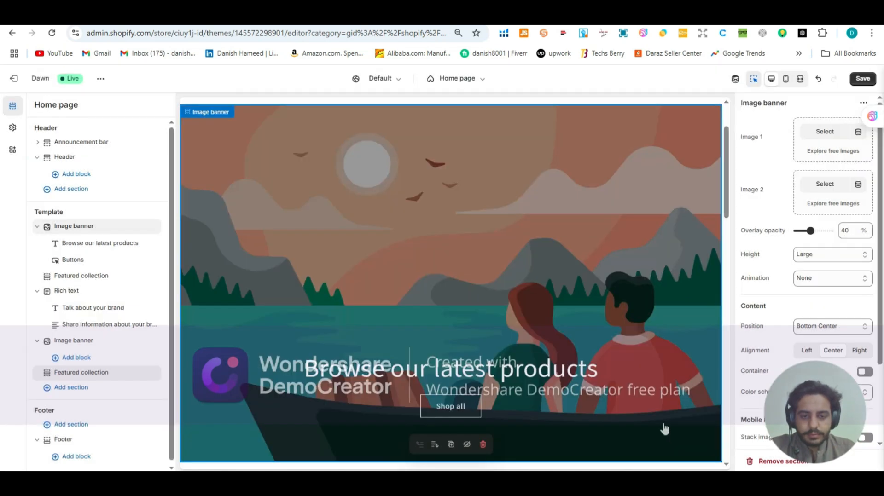
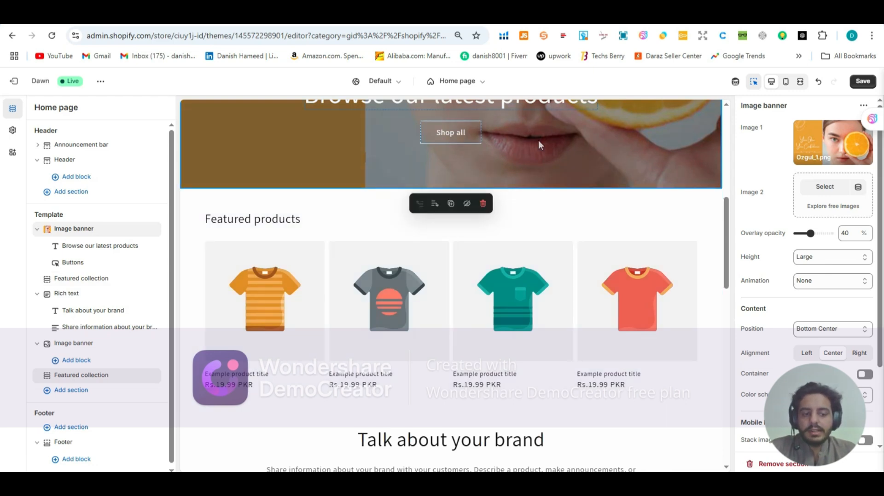
Step: Check the upper Image banner in the home page preview and save the theme changes
{"action": "scroll", "coordinate": [522, 150], "scroll_direction": "down", "scroll_amount": 4}
{"action": "scroll", "coordinate": [507, 235], "scroll_direction": "up", "scroll_amount": 6}
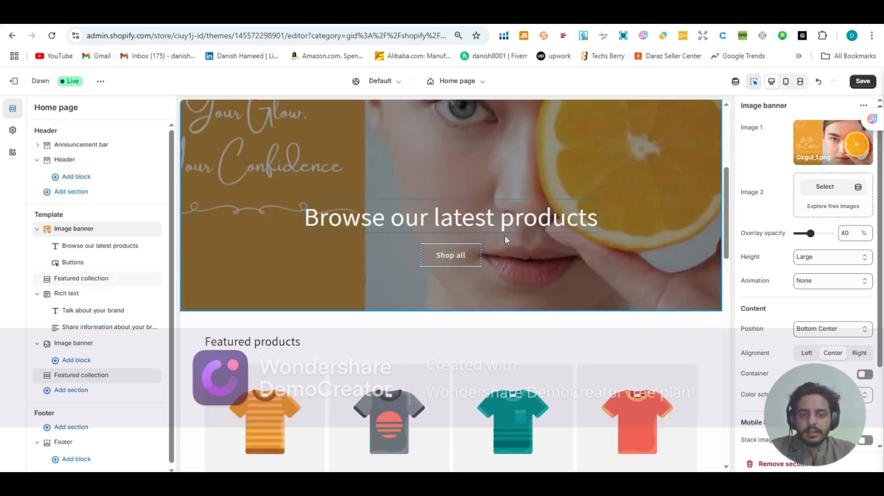
{"action": "scroll", "coordinate": [505, 235], "scroll_direction": "up", "scroll_amount": 3}
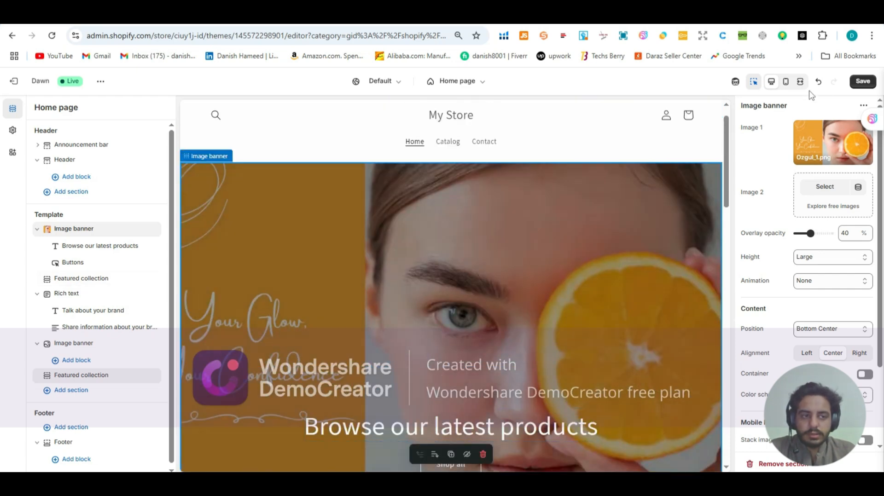
{"action": "left_click", "coordinate": [857, 90]}
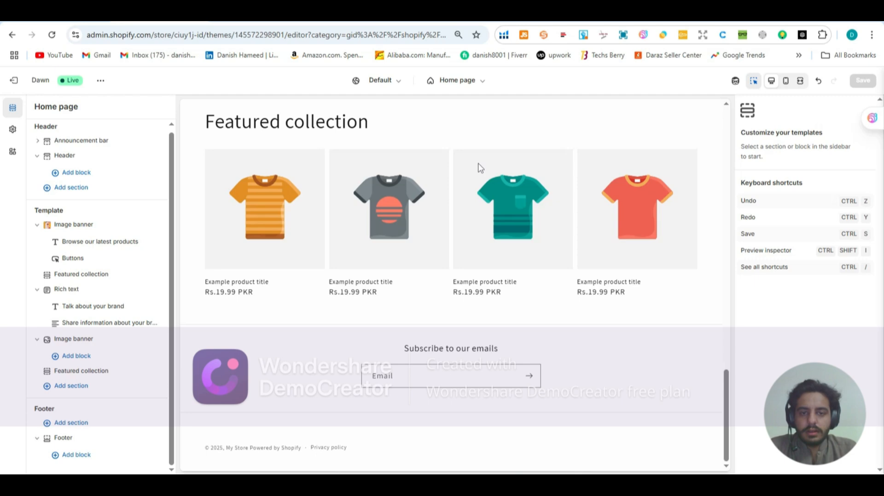
Step: Add a Menu block to the Footer and open the options for its assigned Footer menu
{"action": "scroll", "coordinate": [481, 165], "scroll_direction": "up", "scroll_amount": 5}
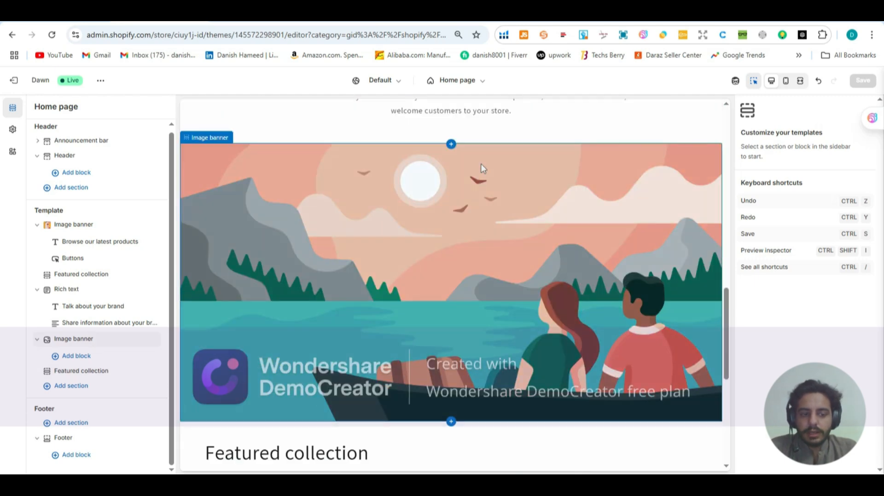
{"action": "scroll", "coordinate": [481, 167], "scroll_direction": "down", "scroll_amount": 3}
{"action": "scroll", "coordinate": [482, 166], "scroll_direction": "down", "scroll_amount": 5}
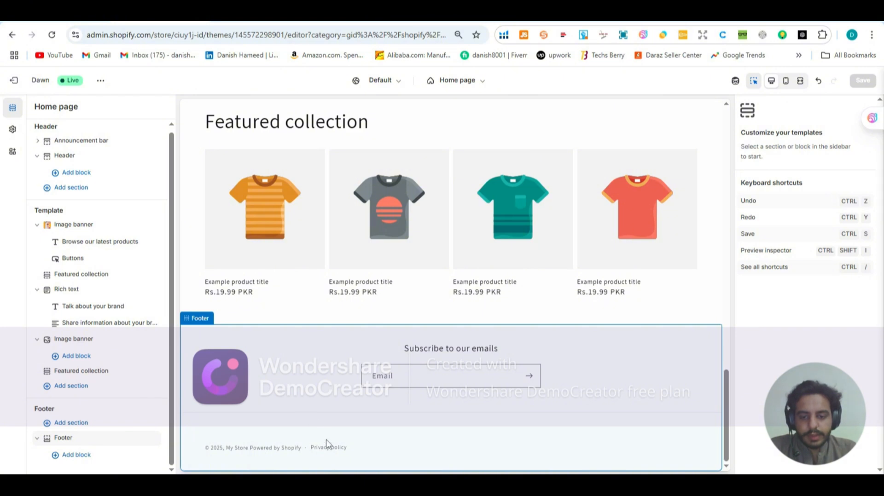
{"action": "scroll", "coordinate": [244, 311], "scroll_direction": "up", "scroll_amount": 15}
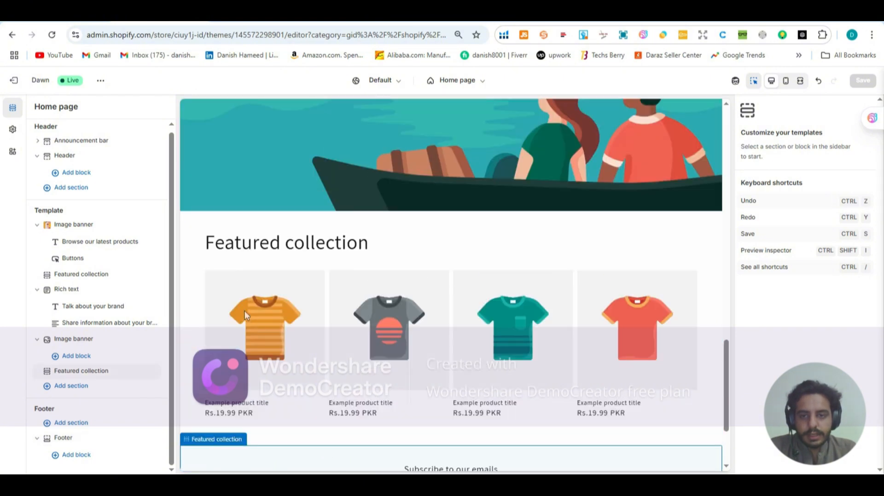
{"action": "scroll", "coordinate": [256, 308], "scroll_direction": "up", "scroll_amount": 3}
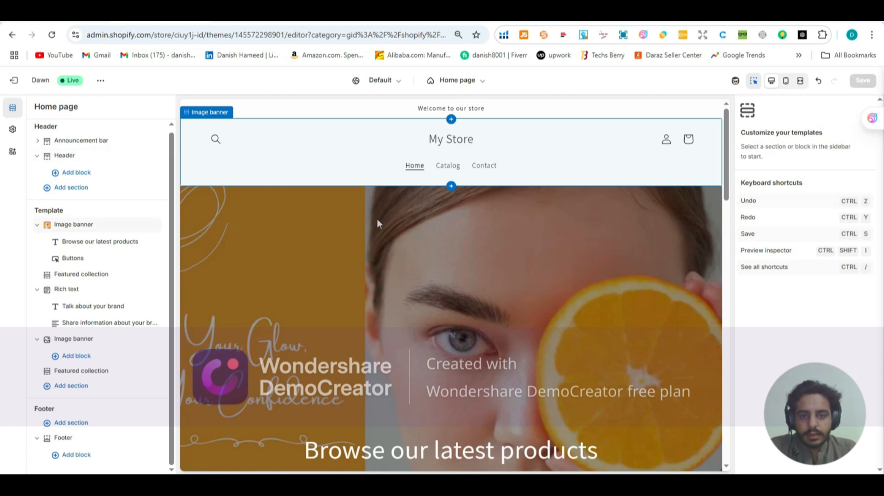
{"action": "scroll", "coordinate": [375, 224], "scroll_direction": "down", "scroll_amount": 5}
{"action": "scroll", "coordinate": [375, 225], "scroll_direction": "down", "scroll_amount": 10}
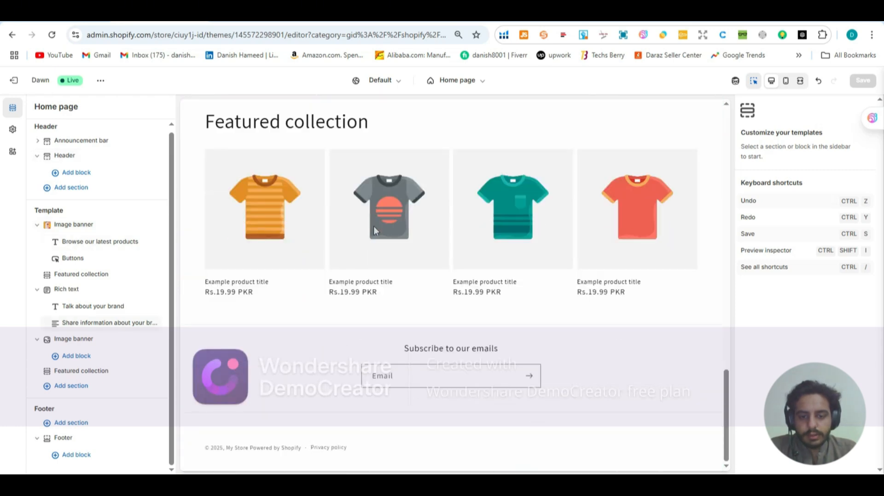
{"action": "left_click", "coordinate": [58, 456]}
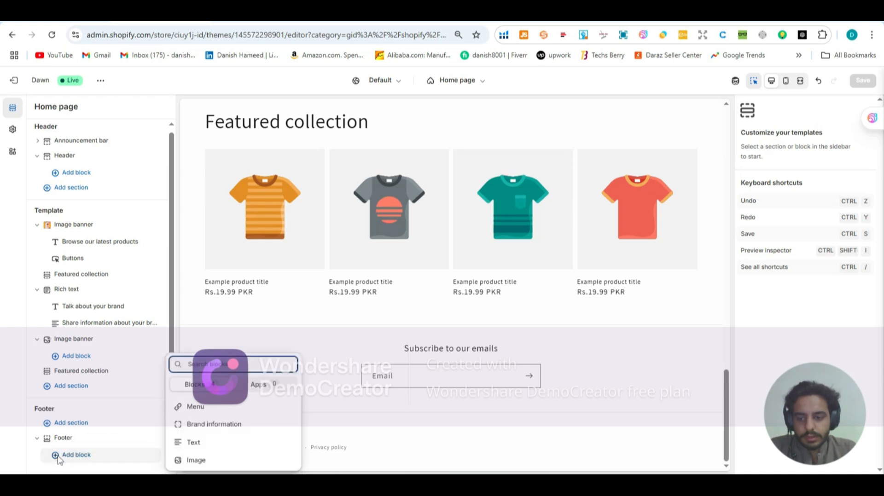
{"action": "left_click", "coordinate": [197, 414]}
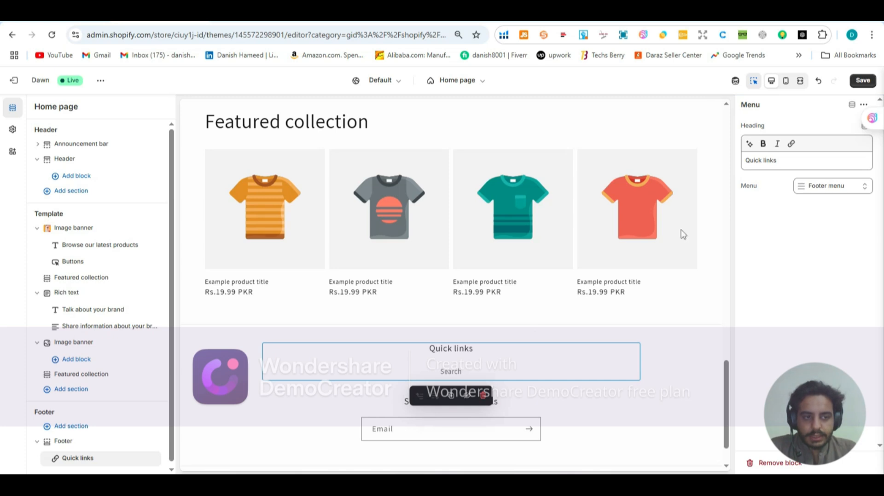
{"action": "left_click", "coordinate": [828, 189]}
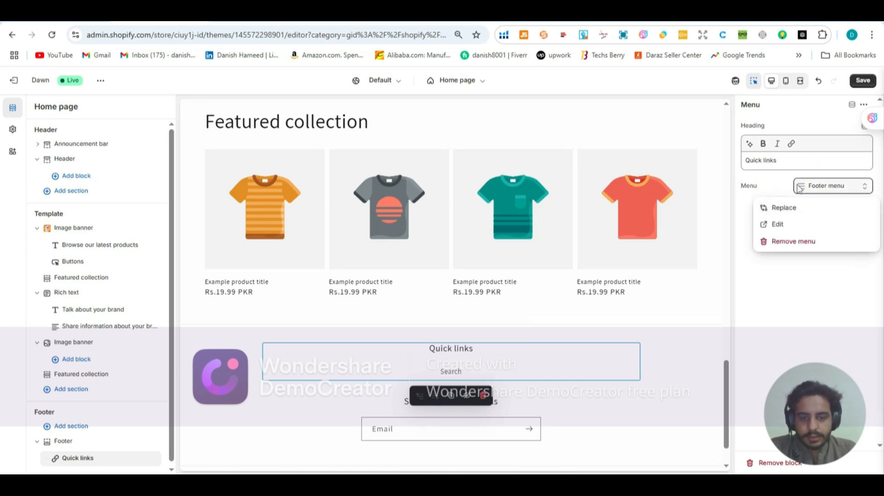
Step: Add an Image block below Quick links in the Footer
{"action": "scroll", "coordinate": [533, 235], "scroll_direction": "up", "scroll_amount": 5}
{"action": "scroll", "coordinate": [533, 232], "scroll_direction": "up", "scroll_amount": 10}
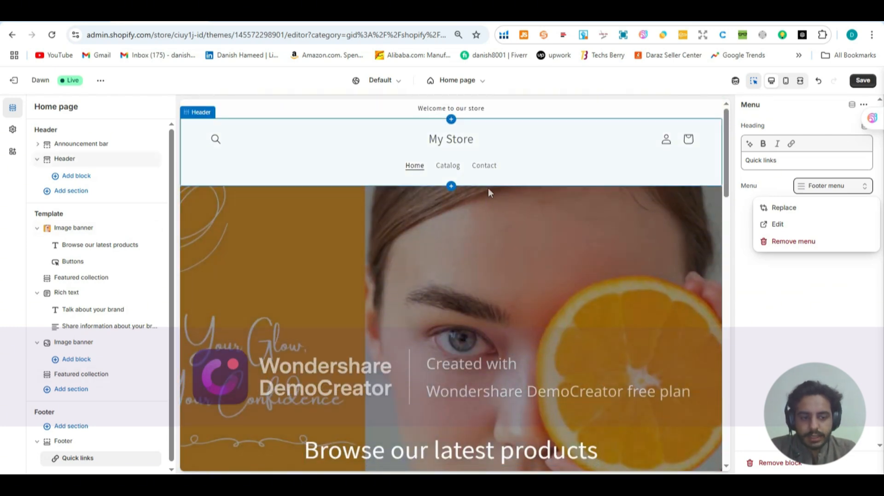
{"action": "scroll", "coordinate": [487, 188], "scroll_direction": "down", "scroll_amount": 5}
{"action": "scroll", "coordinate": [486, 190], "scroll_direction": "down", "scroll_amount": 8}
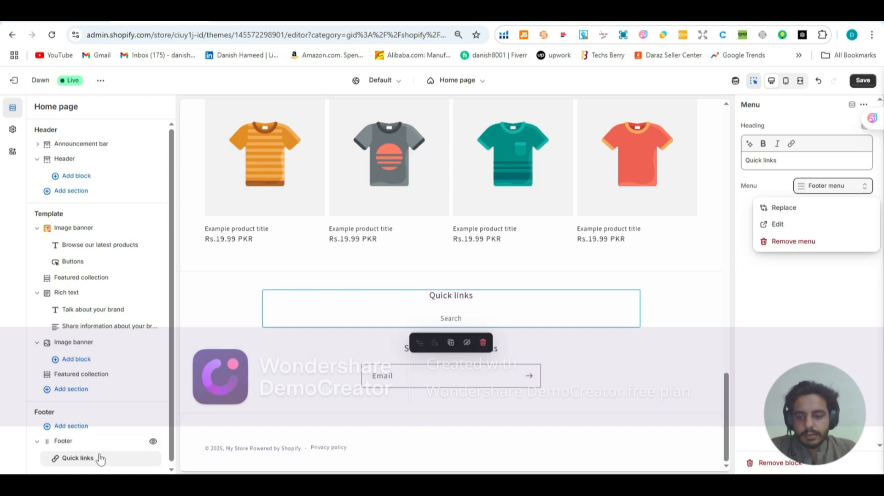
{"action": "scroll", "coordinate": [79, 462], "scroll_direction": "down", "scroll_amount": 1}
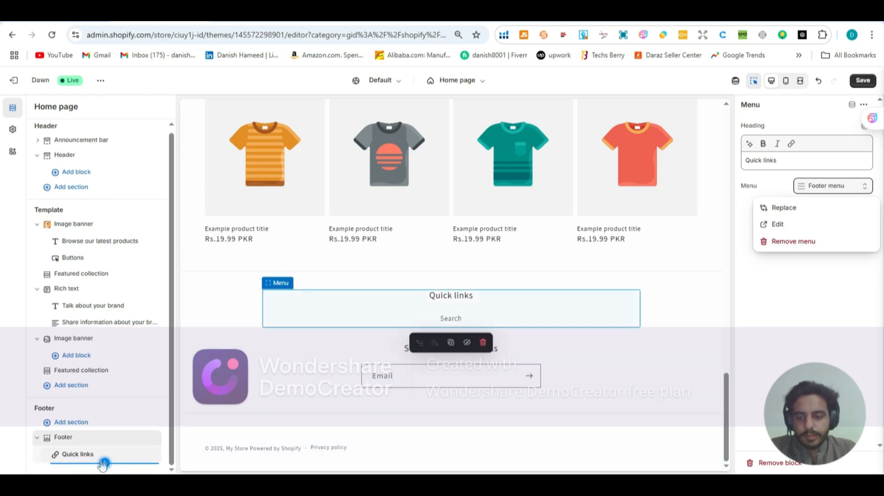
{"action": "left_click", "coordinate": [105, 464]}
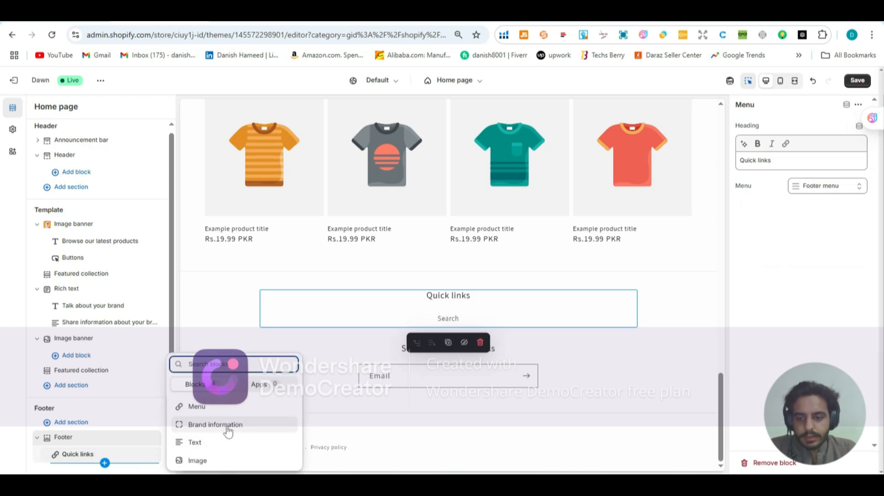
{"action": "left_click", "coordinate": [224, 462]}
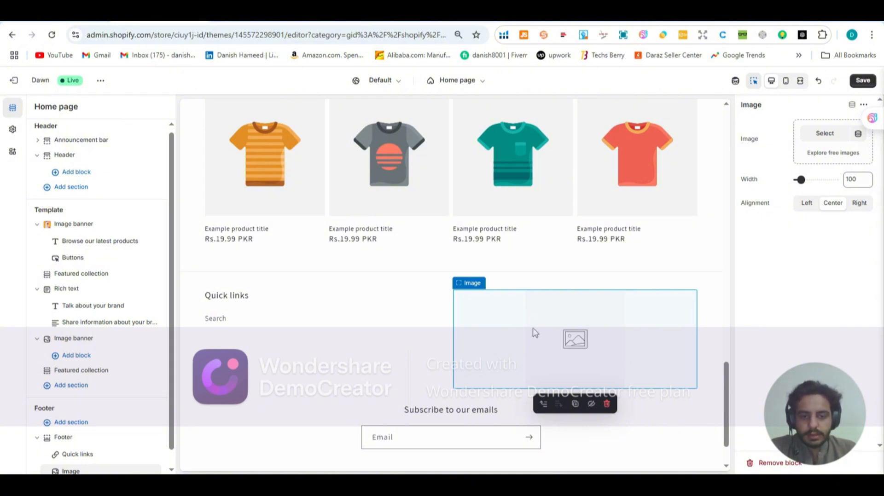
Step: Review the home page from the upper banner down to the new footer blocks and save the theme
{"action": "scroll", "coordinate": [396, 308], "scroll_direction": "down", "scroll_amount": 1}
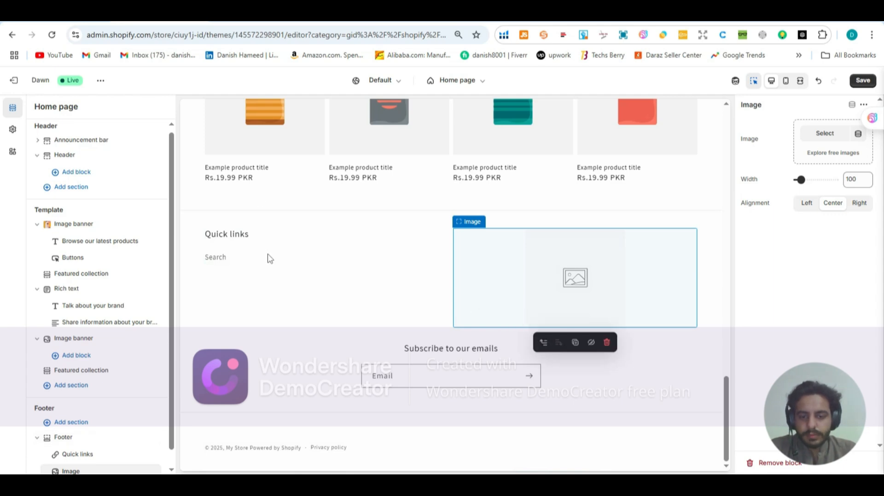
{"action": "scroll", "coordinate": [247, 281], "scroll_direction": "up", "scroll_amount": 15}
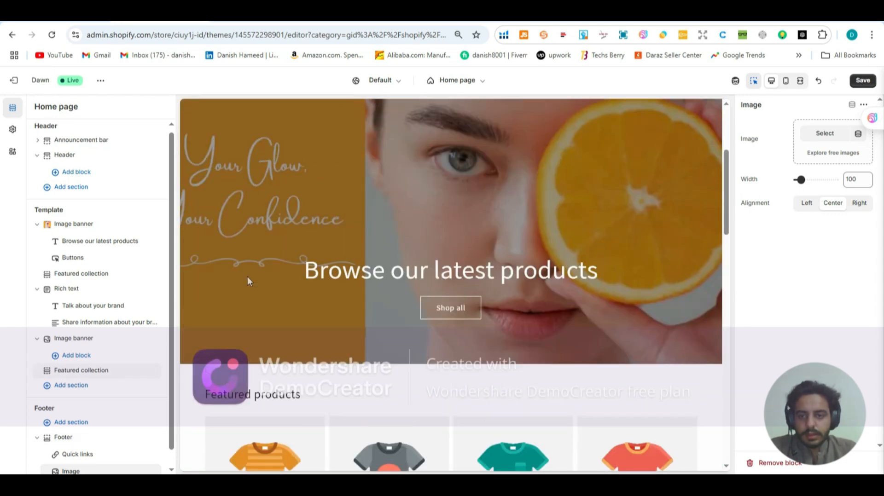
{"action": "scroll", "coordinate": [247, 277], "scroll_direction": "up", "scroll_amount": 2}
{"action": "scroll", "coordinate": [247, 278], "scroll_direction": "down", "scroll_amount": 6}
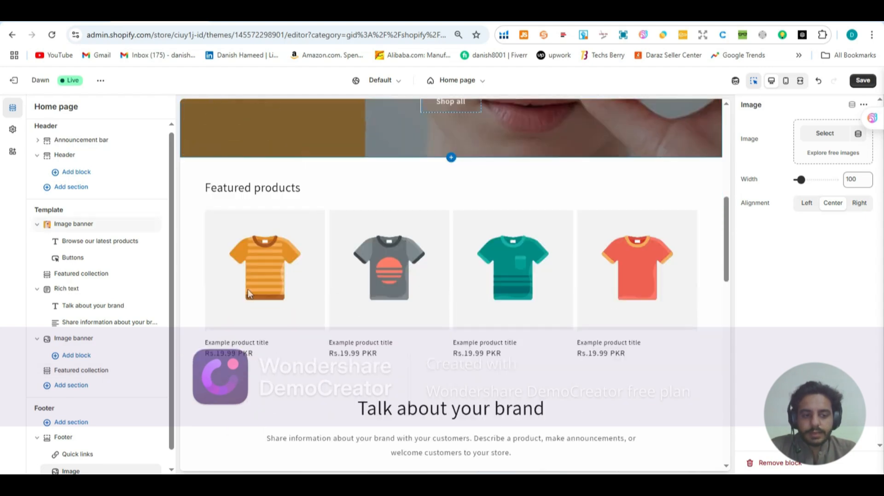
{"action": "scroll", "coordinate": [247, 292], "scroll_direction": "down", "scroll_amount": 8}
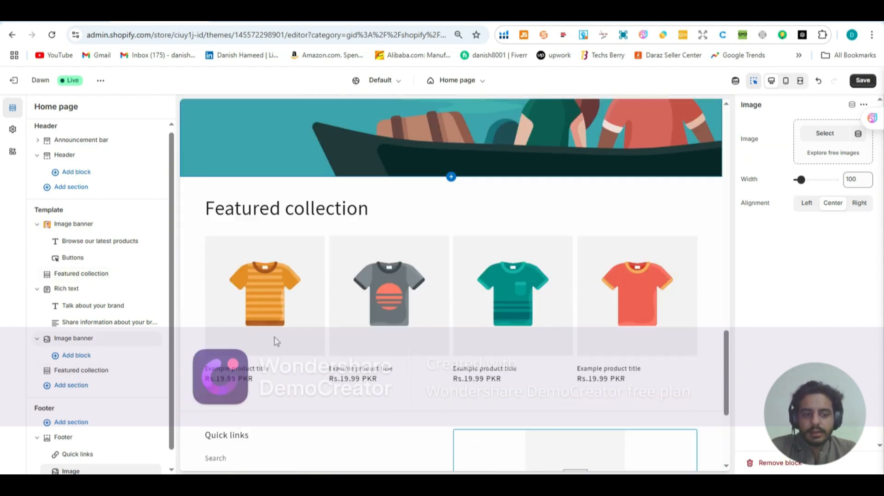
{"action": "scroll", "coordinate": [276, 341], "scroll_direction": "down", "scroll_amount": 5}
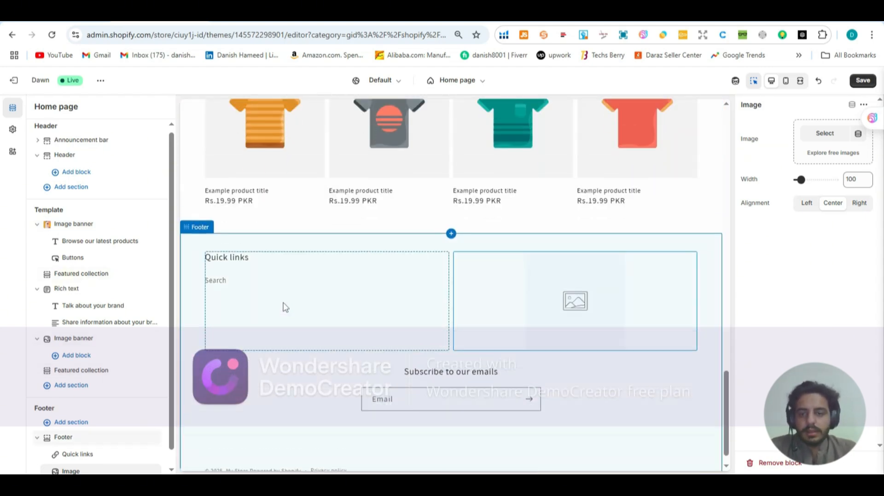
{"action": "scroll", "coordinate": [284, 308], "scroll_direction": "up", "scroll_amount": 15}
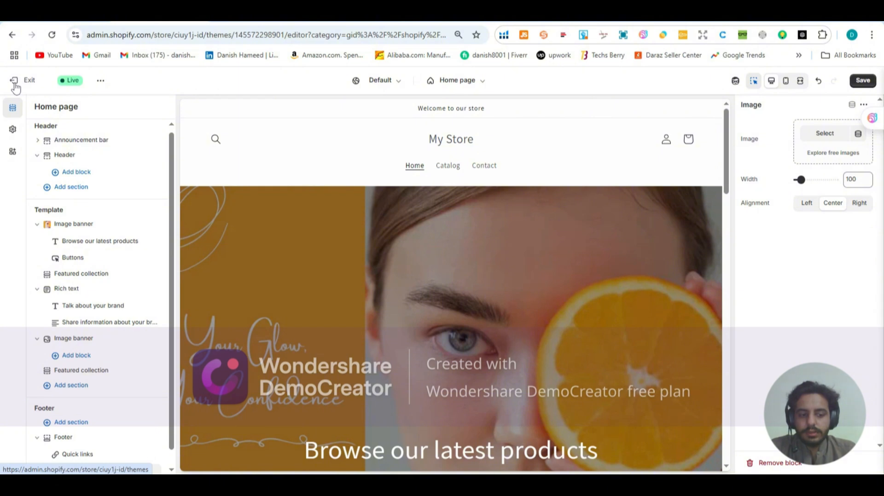
{"action": "left_click", "coordinate": [866, 85]}
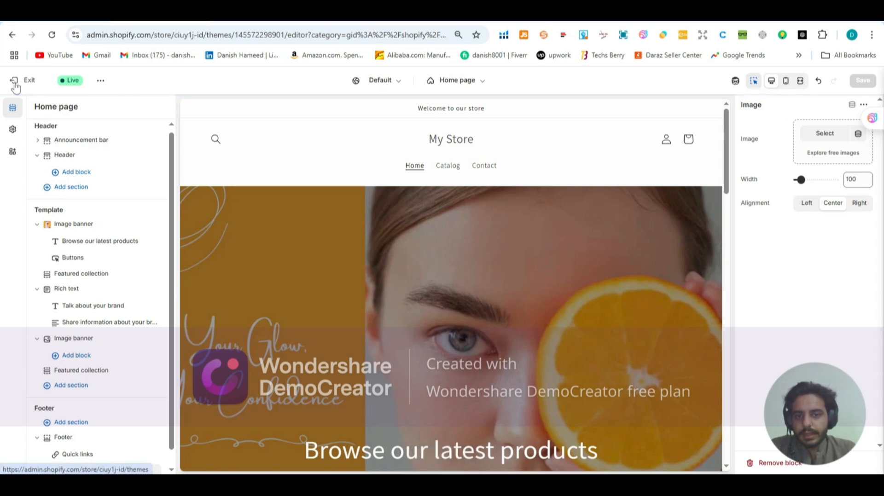
Step: Exit the theme editor and start adding a new product in the store's product list, with its title ready for entry
{"action": "left_click", "coordinate": [15, 85]}
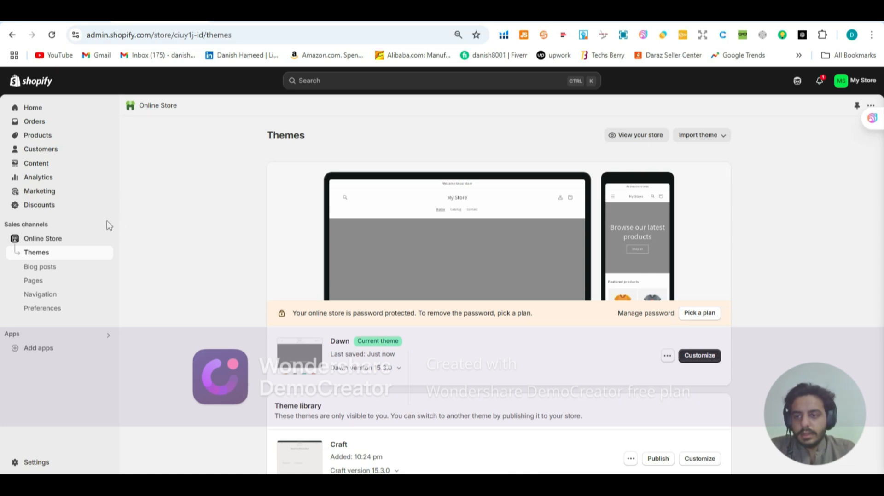
{"action": "left_click", "coordinate": [46, 139]}
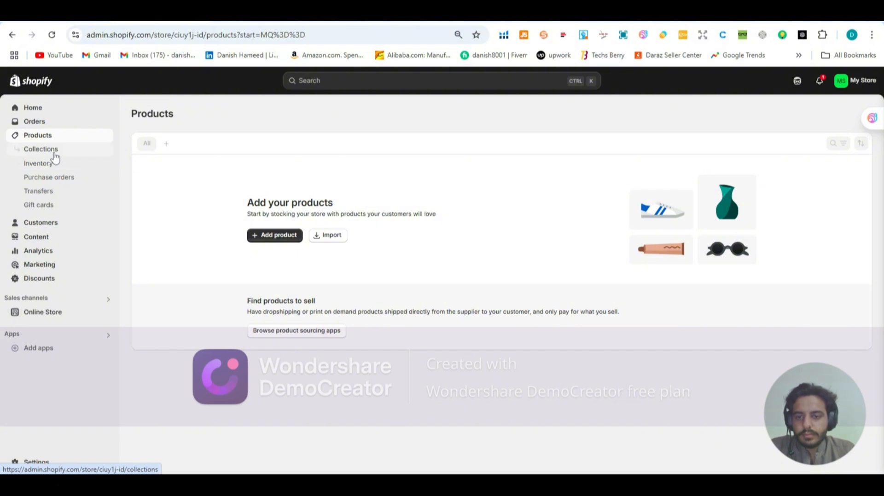
{"action": "left_click", "coordinate": [271, 239]}
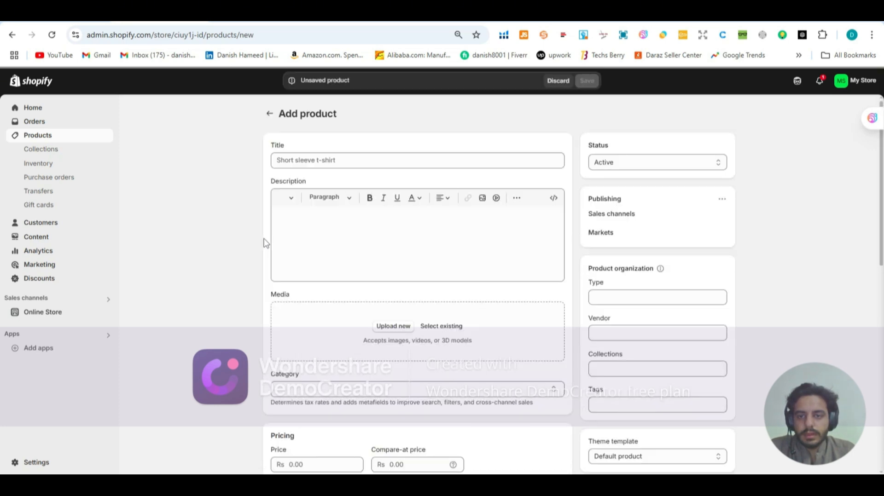
{"action": "left_click", "coordinate": [288, 161]}
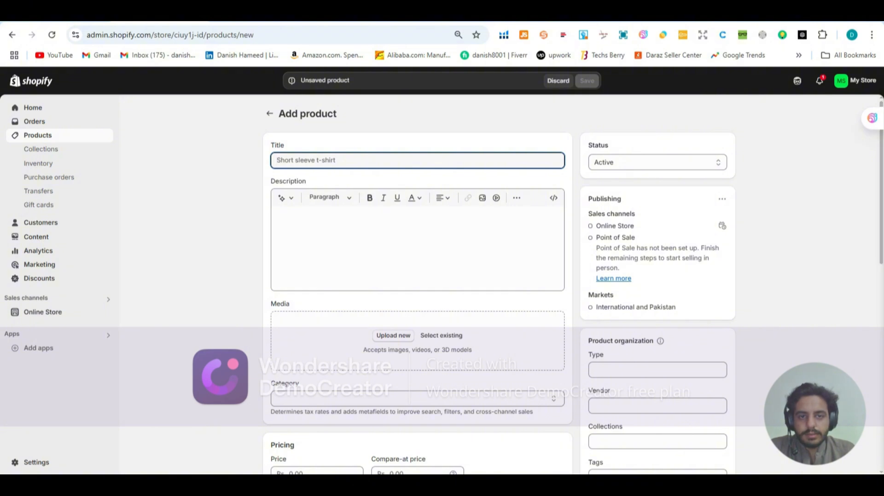
Step: Select the title "Premium Dandruff Dismisser | Anti Dandruff & Hair Fall Shampoo - 300ml" on the peaceskinvestment.com storefront, and return to the new product's description
{"action": "left_click", "coordinate": [432, 22]}
{"action": "scroll", "coordinate": [217, 266], "scroll_direction": "down", "scroll_amount": 10}
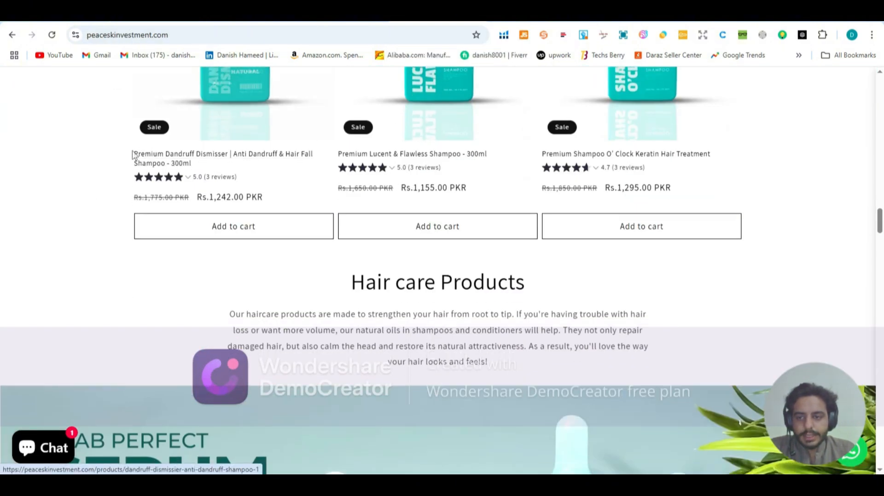
{"action": "left_click_drag", "start_coordinate": [134, 153], "coordinate": [193, 158]}
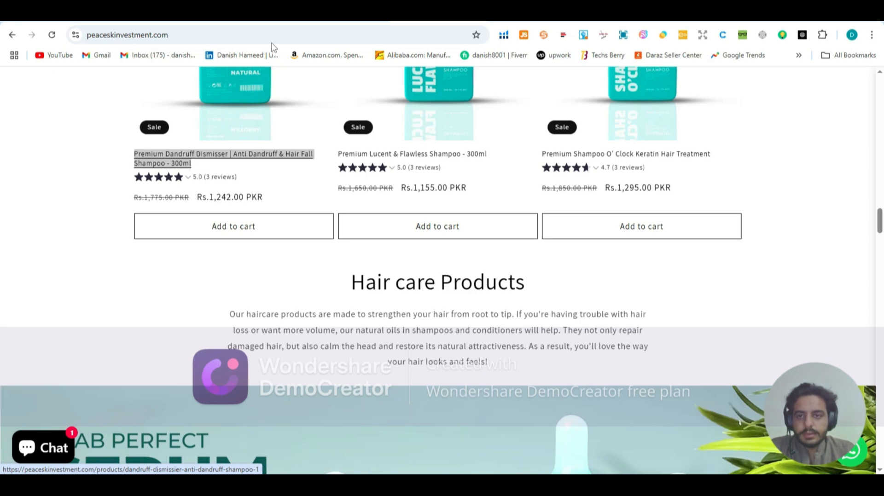
{"action": "left_click", "coordinate": [159, 14]}
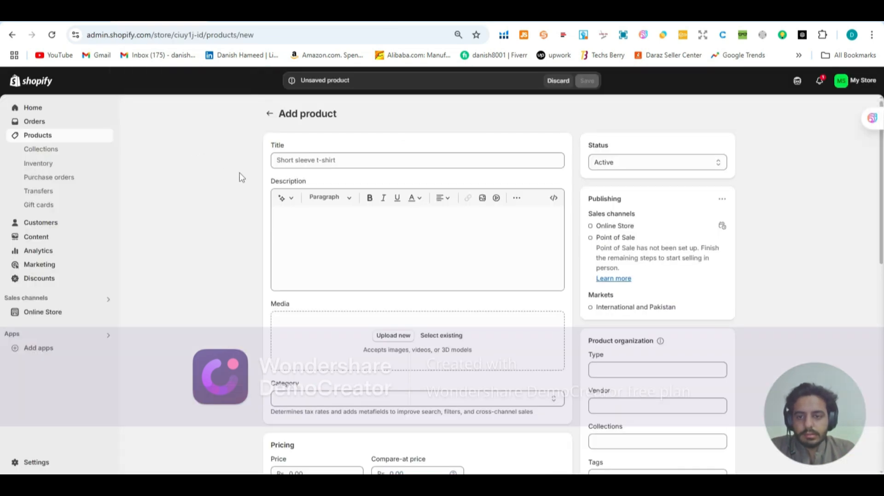
{"action": "left_click", "coordinate": [297, 222]}
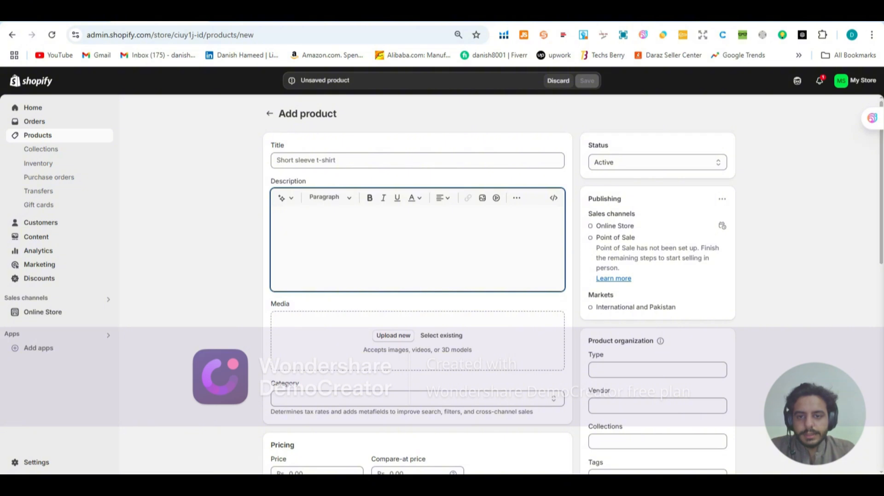
Step: Switch to the Caudalie website, open the VinoHydra sorbet cream moisturizer page and look through the product categories
{"action": "left_click", "coordinate": [332, 15]}
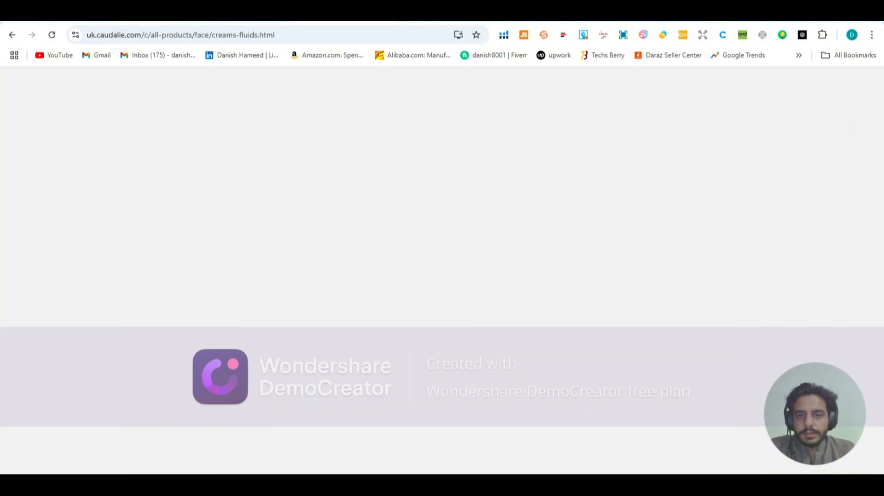
{"action": "left_click", "coordinate": [204, 146]}
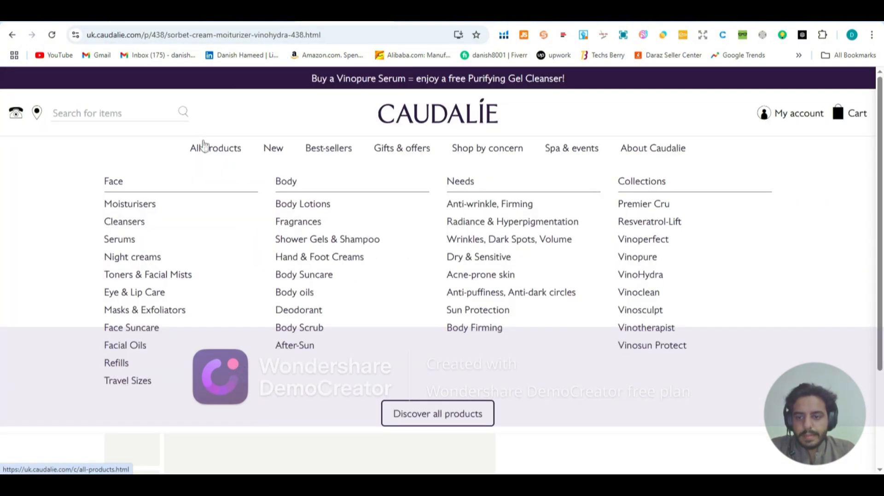
{"action": "scroll", "coordinate": [224, 193], "scroll_direction": "down", "scroll_amount": 3}
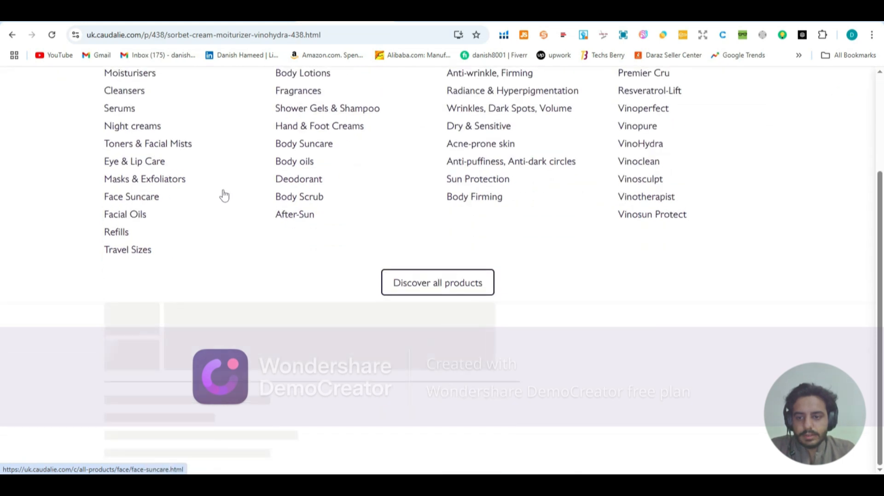
{"action": "scroll", "coordinate": [224, 195], "scroll_direction": "up", "scroll_amount": 3}
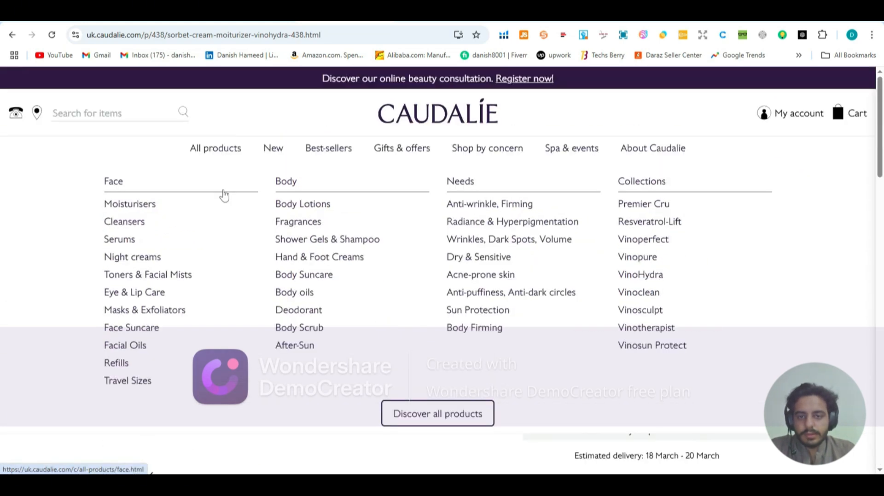
Step: Examine the VinoHydra sorbet cream product page for its title, price, size and skin details, and expand the full description
{"action": "scroll", "coordinate": [224, 195], "scroll_direction": "down", "scroll_amount": 5}
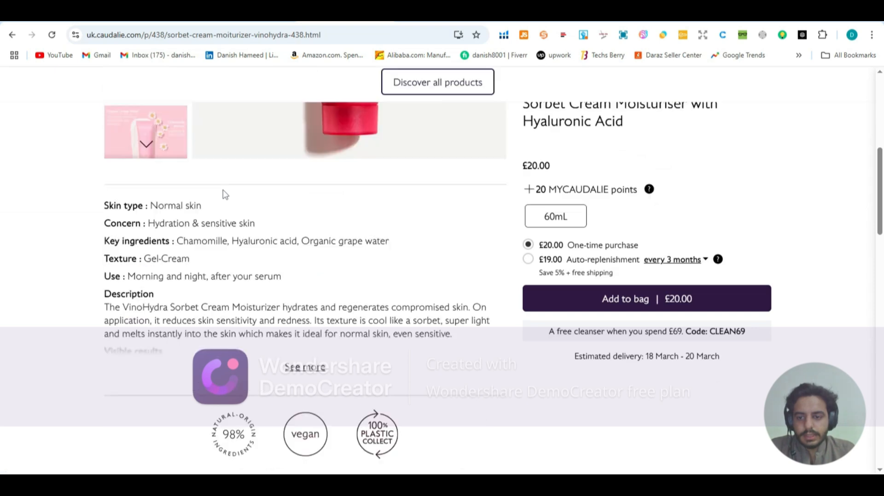
{"action": "scroll", "coordinate": [225, 203], "scroll_direction": "down", "scroll_amount": 4}
{"action": "scroll", "coordinate": [223, 203], "scroll_direction": "up", "scroll_amount": 4}
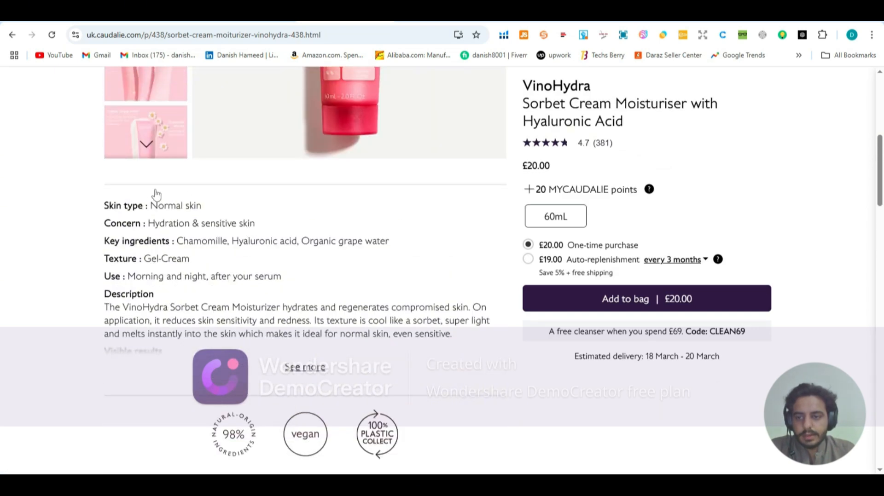
{"action": "scroll", "coordinate": [226, 302], "scroll_direction": "up", "scroll_amount": 3}
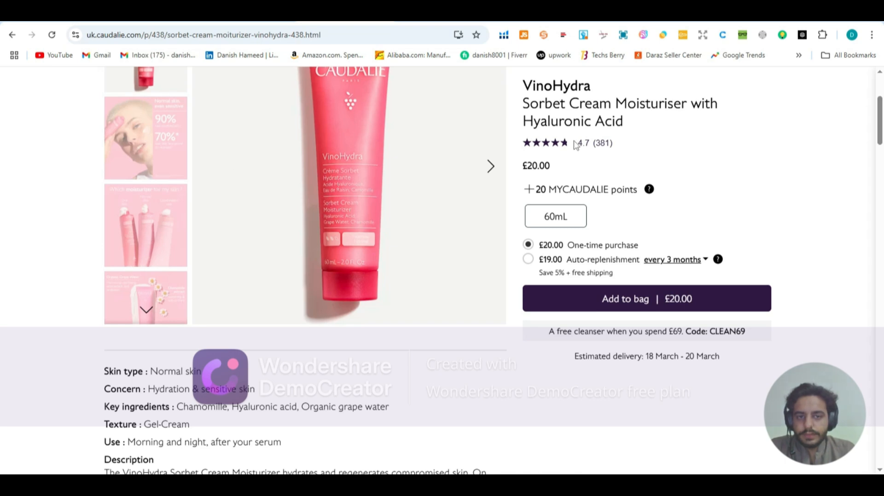
{"action": "scroll", "coordinate": [576, 145], "scroll_direction": "up", "scroll_amount": 2}
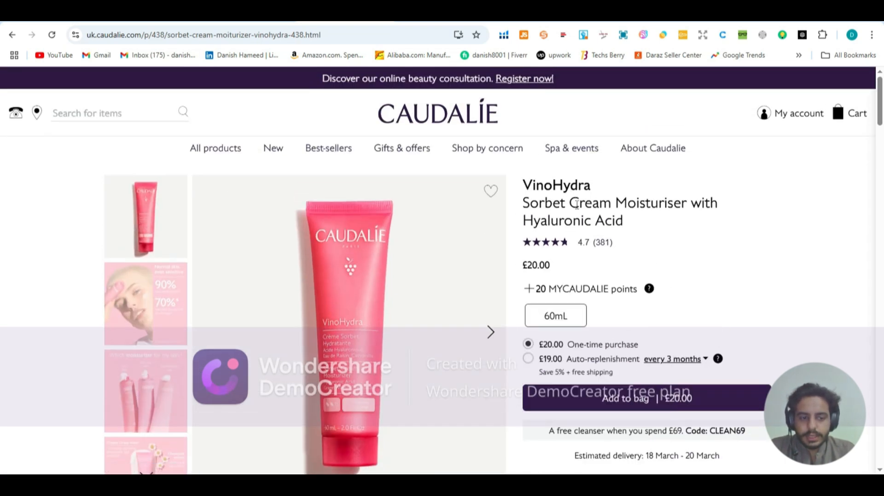
{"action": "scroll", "coordinate": [506, 216], "scroll_direction": "down", "scroll_amount": 2}
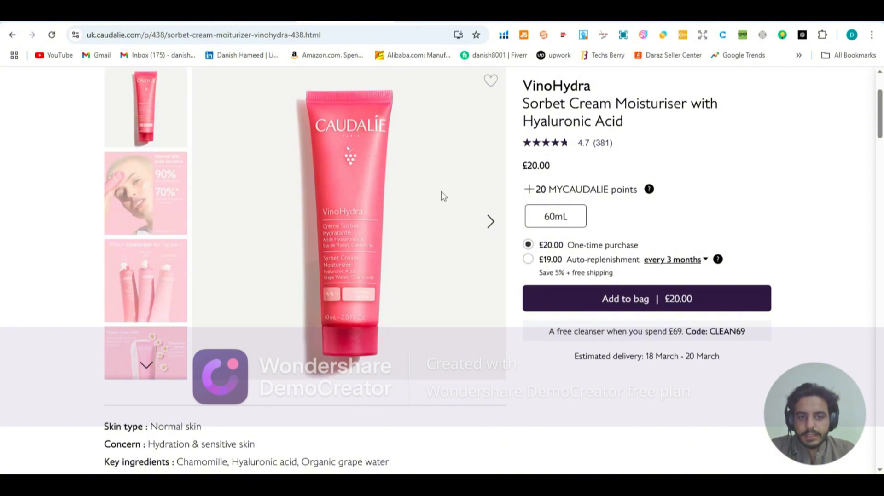
{"action": "scroll", "coordinate": [529, 220], "scroll_direction": "down", "scroll_amount": 1}
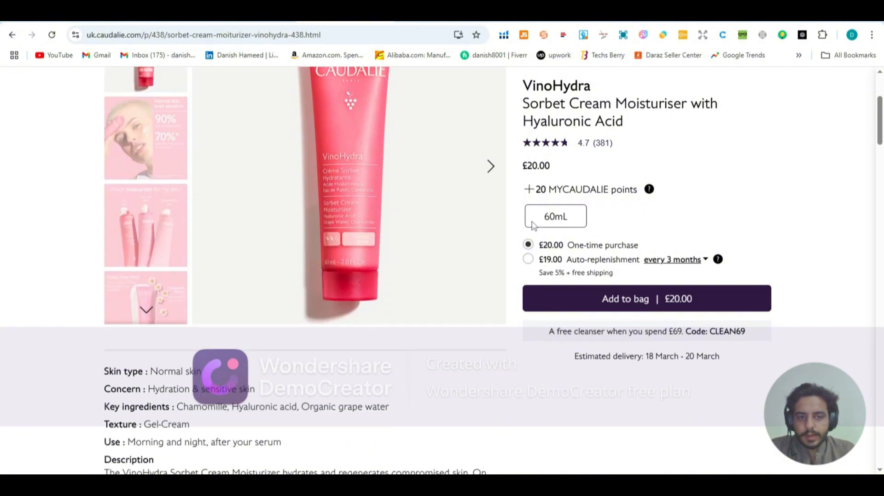
{"action": "scroll", "coordinate": [233, 258], "scroll_direction": "down", "scroll_amount": 2}
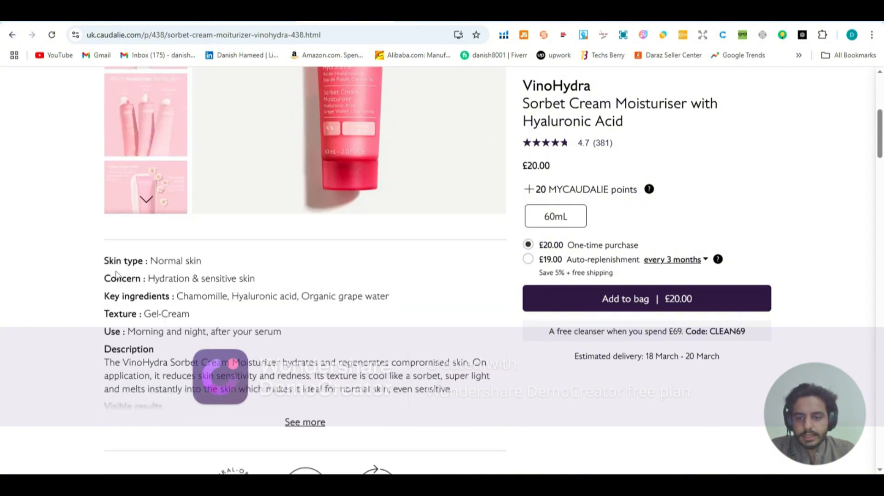
{"action": "left_click", "coordinate": [322, 428]}
{"action": "scroll", "coordinate": [322, 405], "scroll_direction": "down", "scroll_amount": 2}
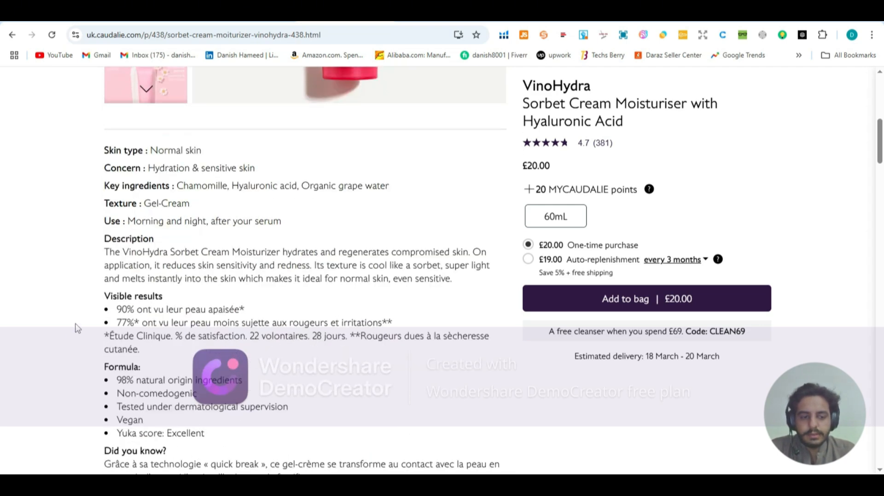
{"action": "scroll", "coordinate": [277, 78], "scroll_direction": "down", "scroll_amount": 3}
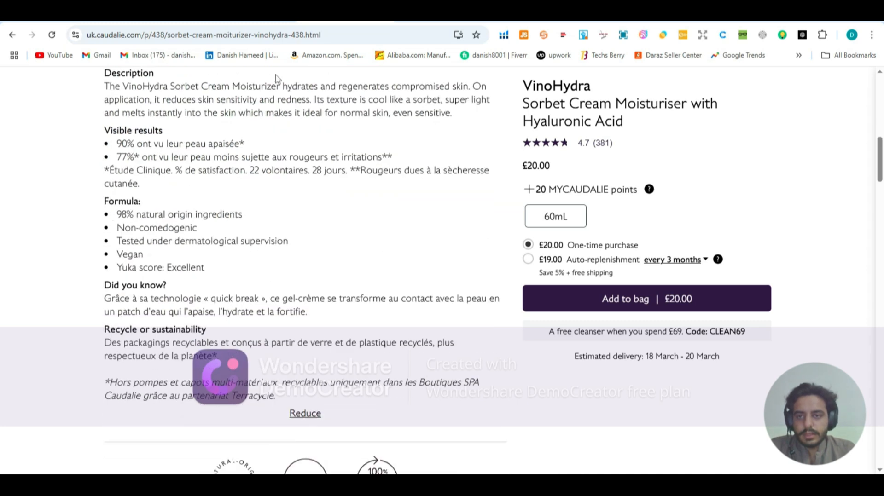
Step: Return to the new product form in Shopify and examine its media, category, pricing, inventory, shipping and variant sections
{"action": "left_click", "coordinate": [193, 16]}
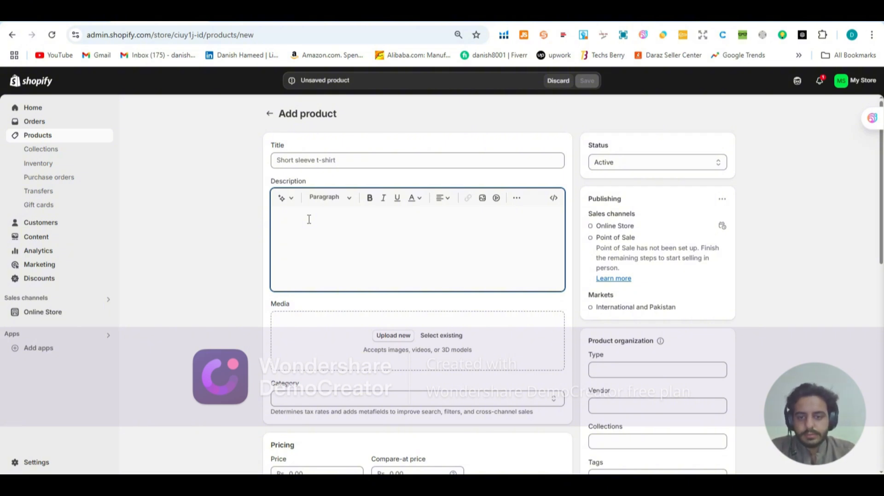
{"action": "scroll", "coordinate": [308, 221], "scroll_direction": "down", "scroll_amount": 3}
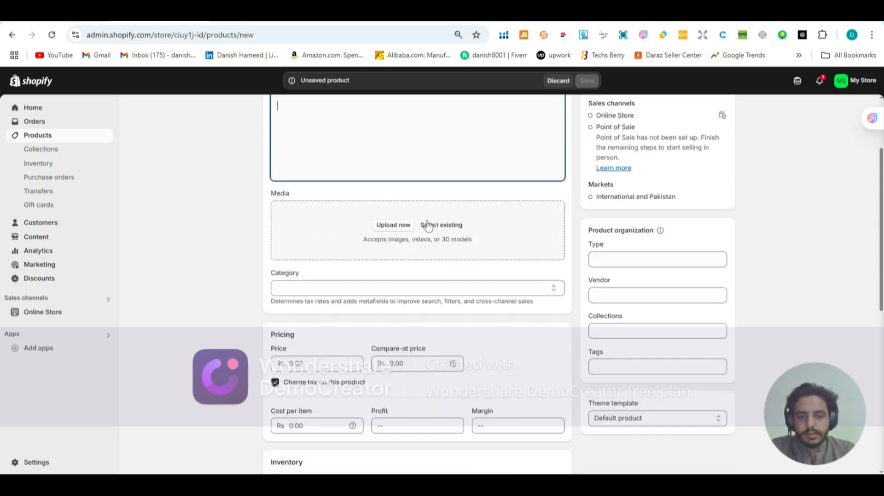
{"action": "left_click", "coordinate": [392, 228]}
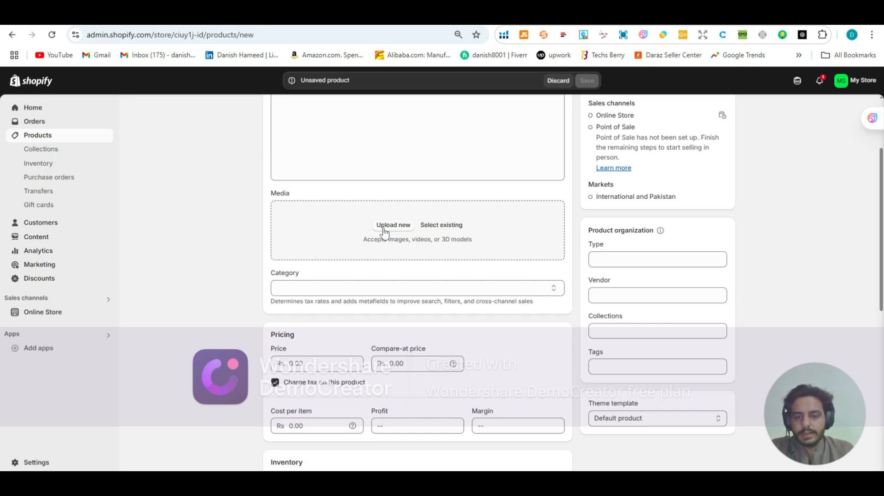
{"action": "left_click", "coordinate": [315, 289]}
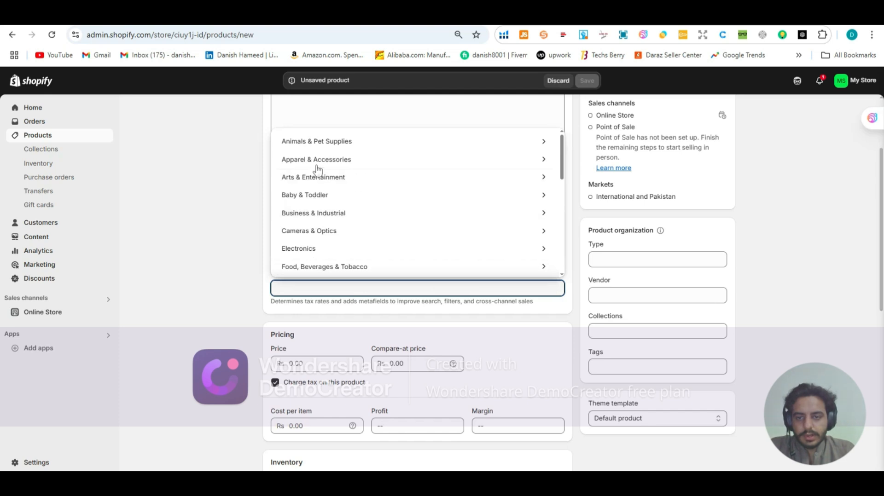
{"action": "scroll", "coordinate": [317, 173], "scroll_direction": "down", "scroll_amount": 3}
{"action": "scroll", "coordinate": [317, 178], "scroll_direction": "down", "scroll_amount": 5}
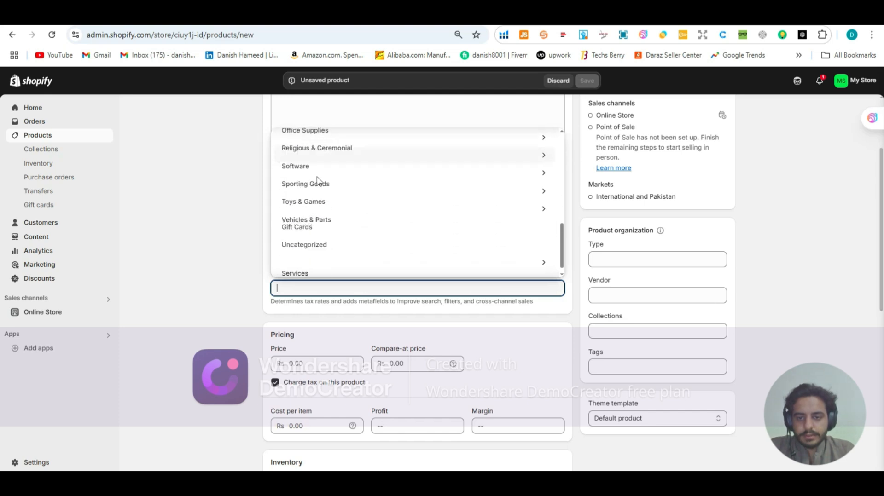
{"action": "left_click", "coordinate": [260, 261]}
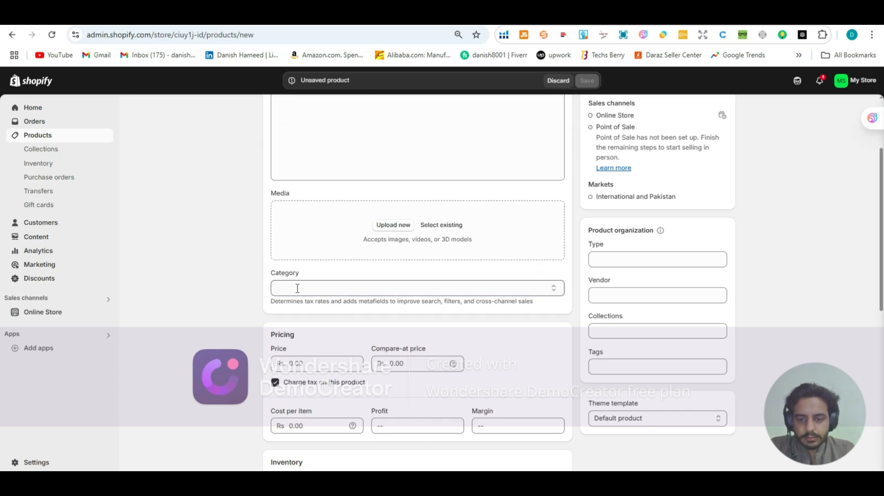
{"action": "scroll", "coordinate": [296, 288], "scroll_direction": "down", "scroll_amount": 3}
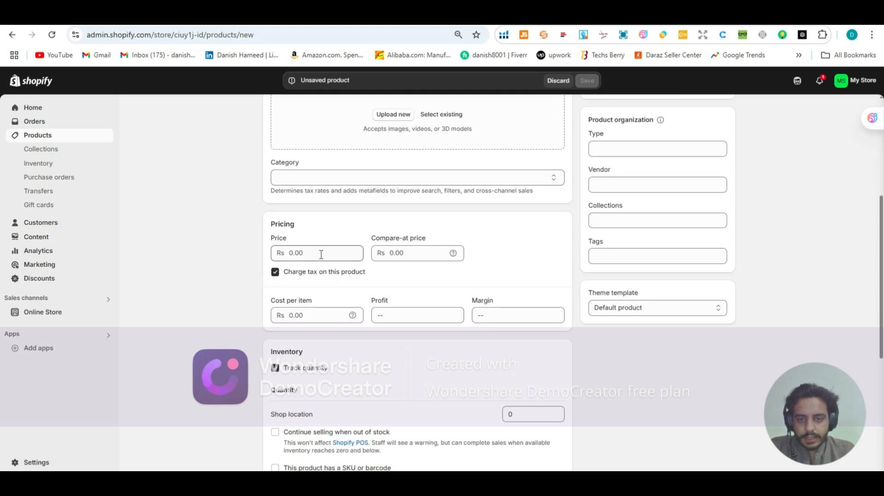
{"action": "scroll", "coordinate": [321, 257], "scroll_direction": "down", "scroll_amount": 3}
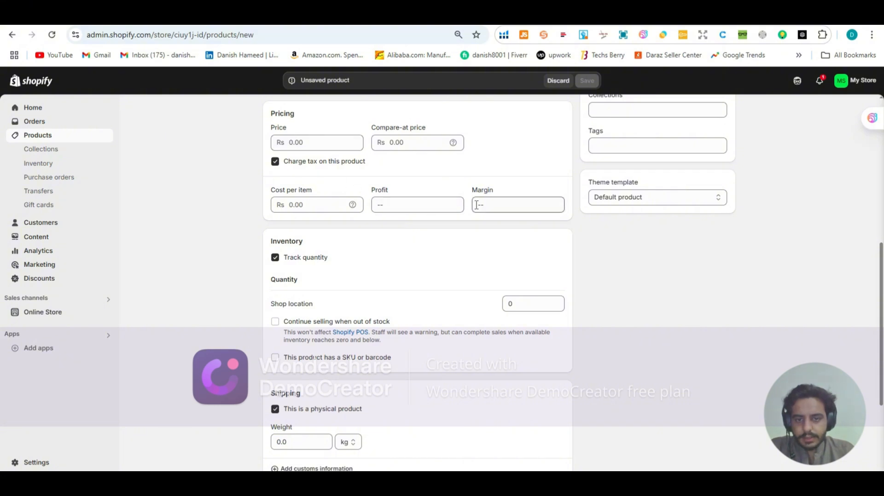
{"action": "scroll", "coordinate": [306, 262], "scroll_direction": "down", "scroll_amount": 3}
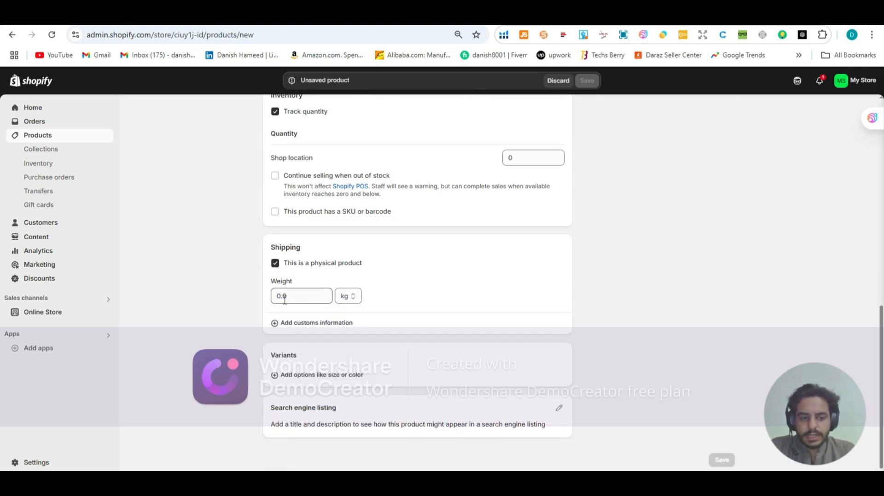
{"action": "scroll", "coordinate": [285, 300], "scroll_direction": "up", "scroll_amount": 1}
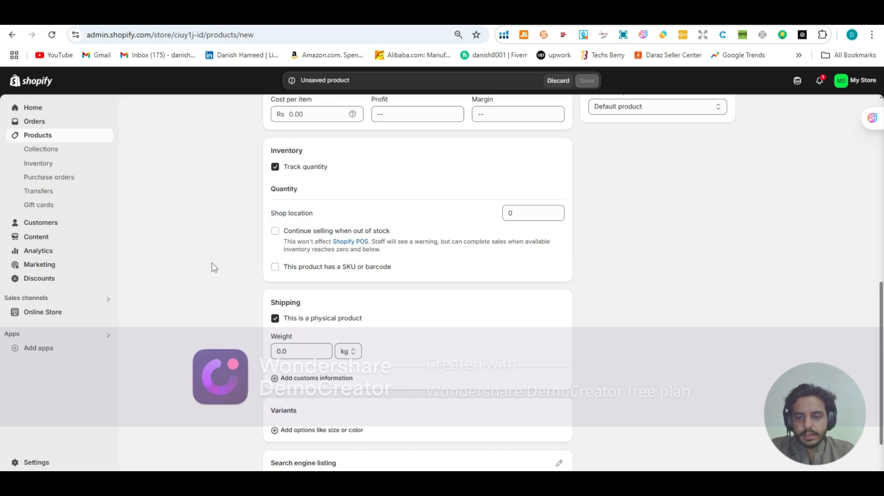
{"action": "scroll", "coordinate": [212, 288], "scroll_direction": "down", "scroll_amount": 1}
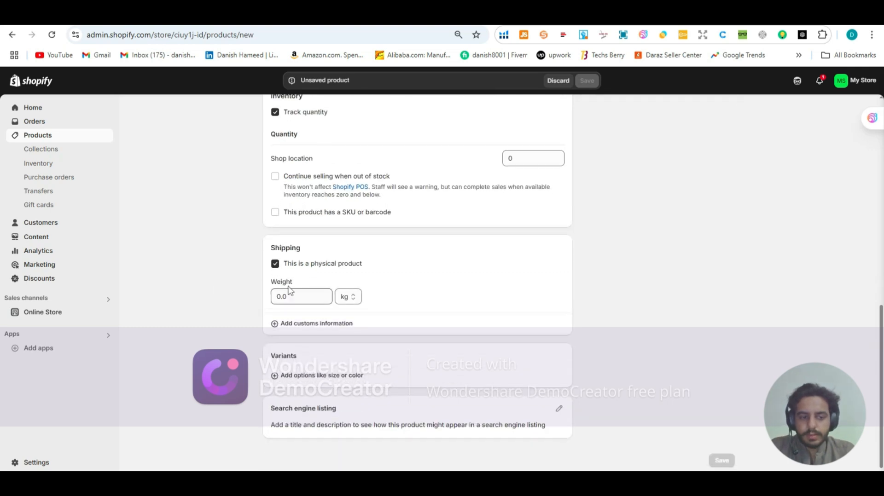
Step: Start a variant option for the new product, glance at the peaceskinvestment.com products, and return to the option name
{"action": "left_click", "coordinate": [293, 376]}
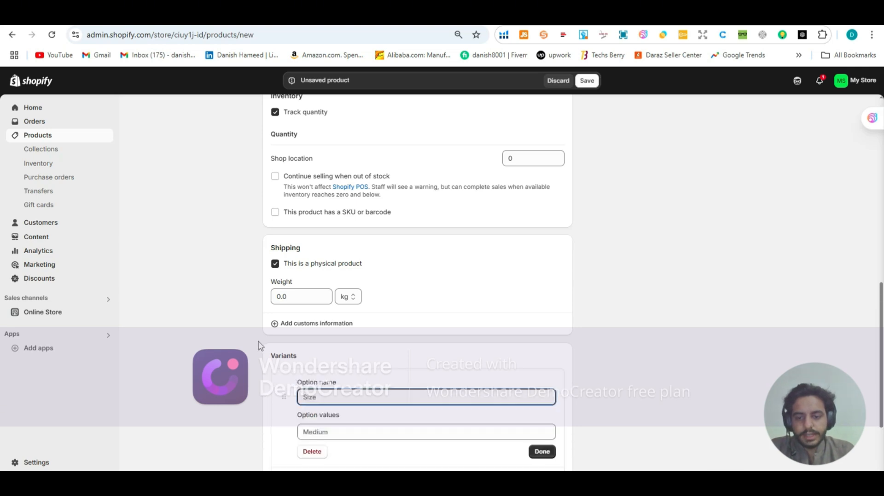
{"action": "scroll", "coordinate": [258, 348], "scroll_direction": "down", "scroll_amount": 2}
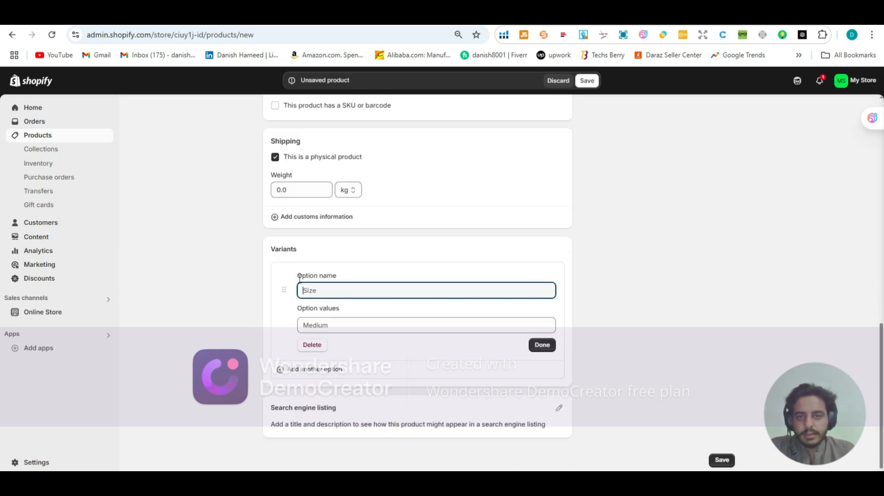
{"action": "left_click", "coordinate": [408, 25]}
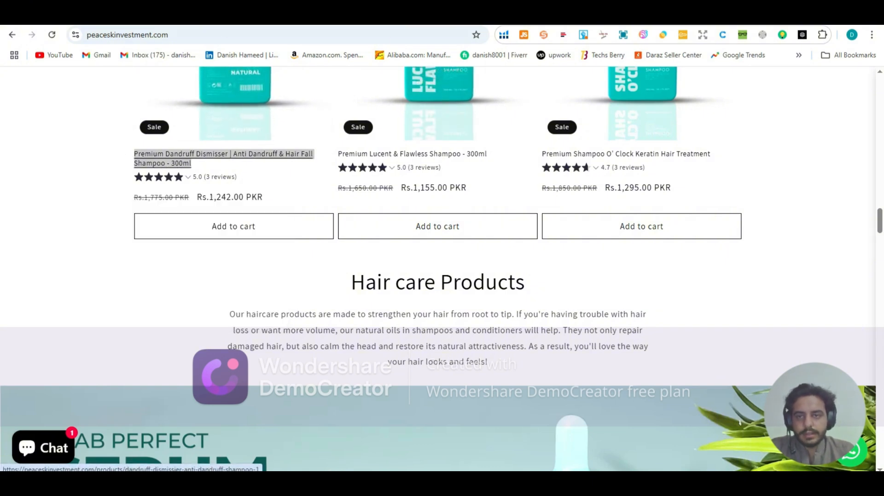
{"action": "left_click", "coordinate": [219, 23]}
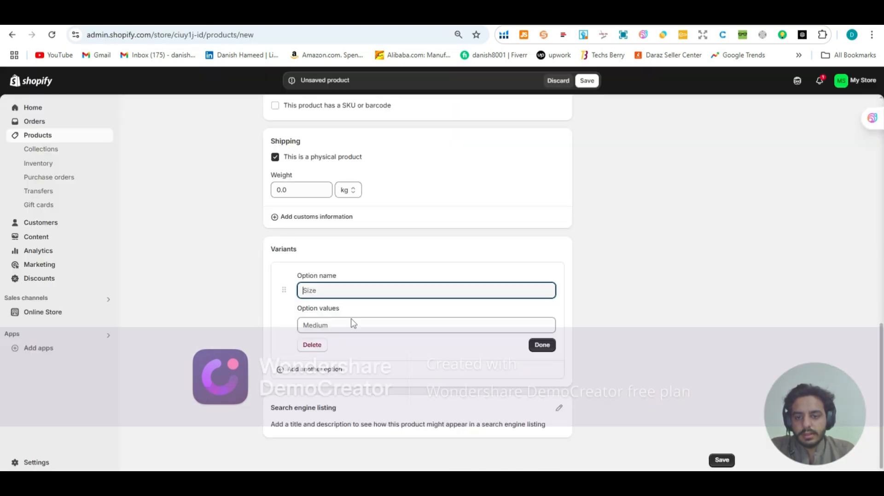
{"action": "left_click", "coordinate": [311, 295]}
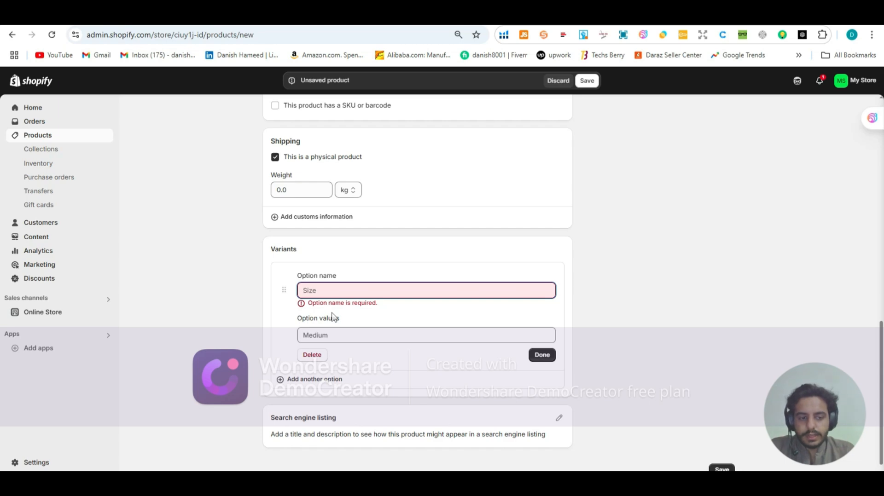
Step: Assign the new product to the Home page collection and look over the available collection choices again
{"action": "scroll", "coordinate": [334, 317], "scroll_direction": "up", "scroll_amount": 8}
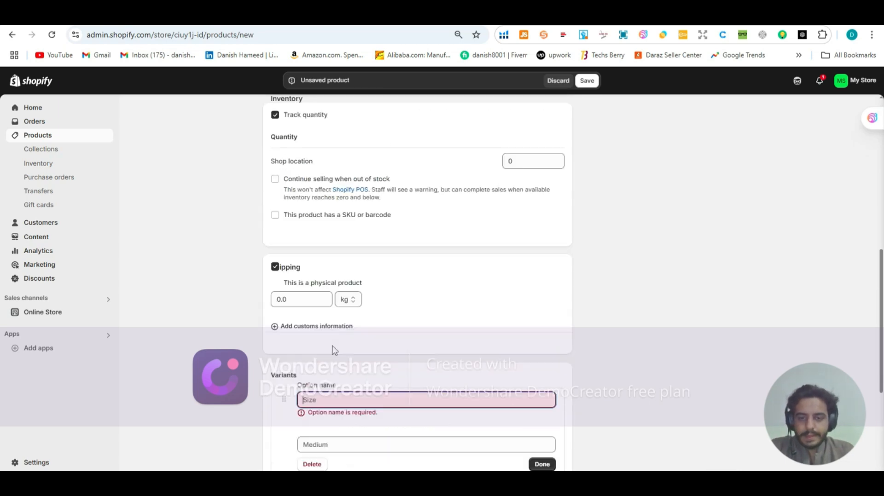
{"action": "scroll", "coordinate": [334, 344], "scroll_direction": "up", "scroll_amount": 4}
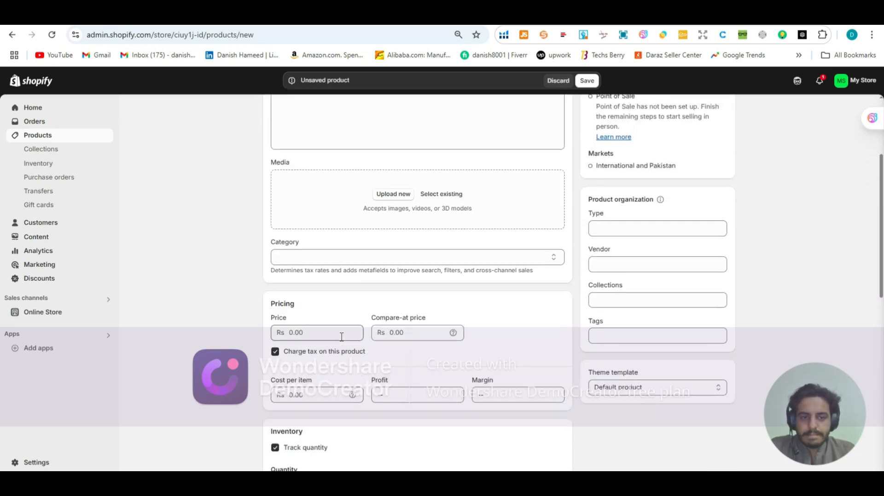
{"action": "scroll", "coordinate": [506, 289], "scroll_direction": "down", "scroll_amount": 2}
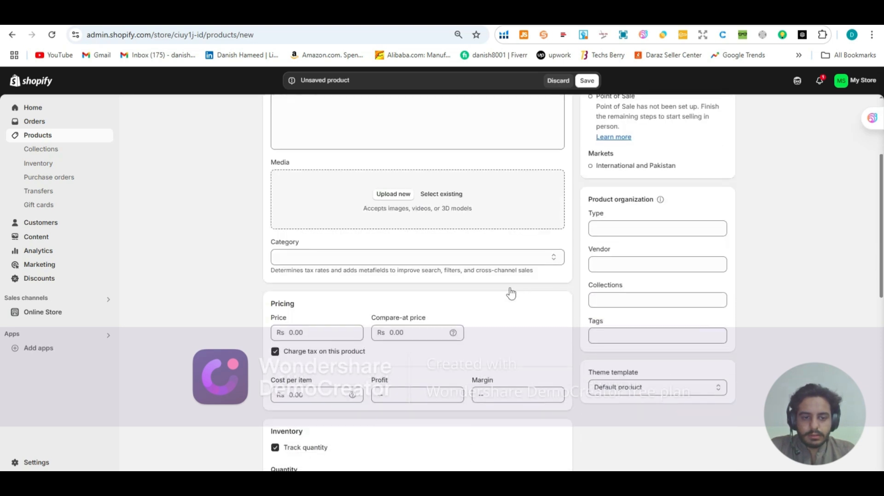
{"action": "scroll", "coordinate": [614, 253], "scroll_direction": "down", "scroll_amount": 2}
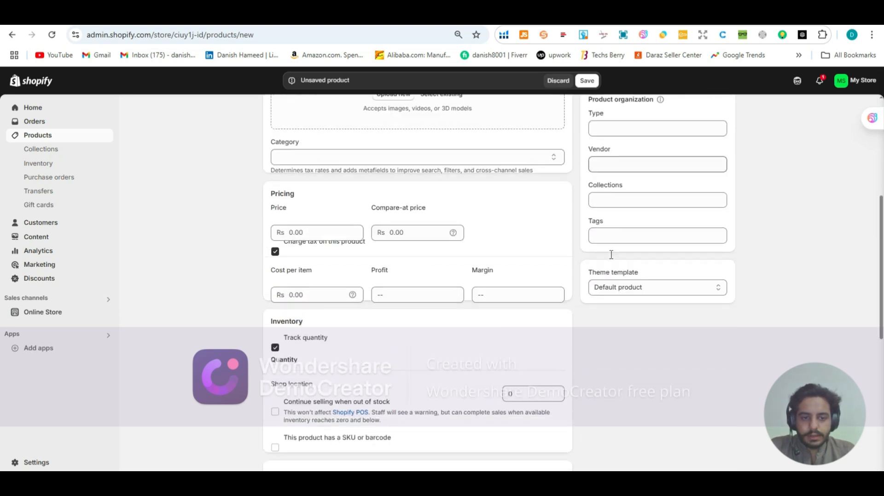
{"action": "left_click", "coordinate": [622, 190]}
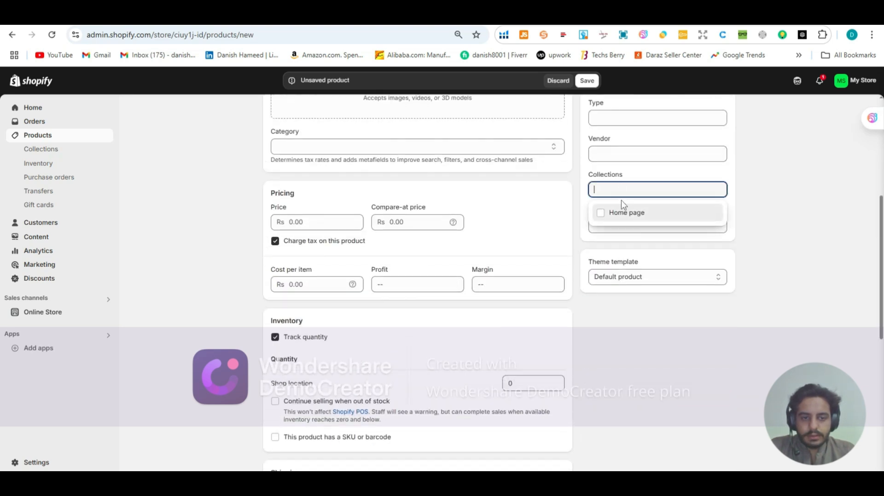
{"action": "left_click", "coordinate": [601, 213]}
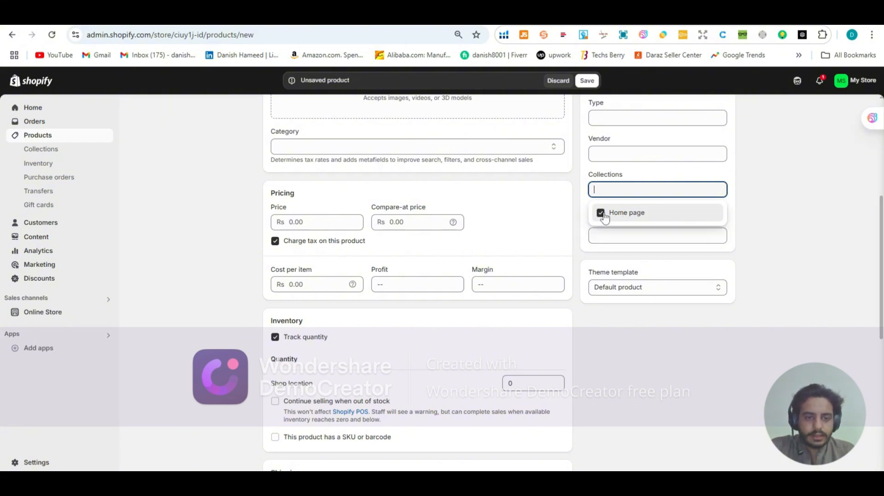
{"action": "scroll", "coordinate": [607, 235], "scroll_direction": "down", "scroll_amount": 1}
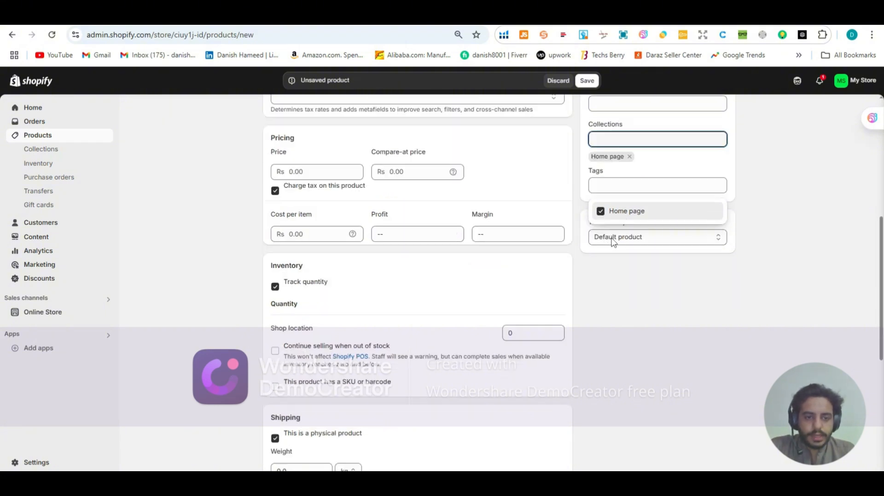
{"action": "left_click", "coordinate": [772, 217]}
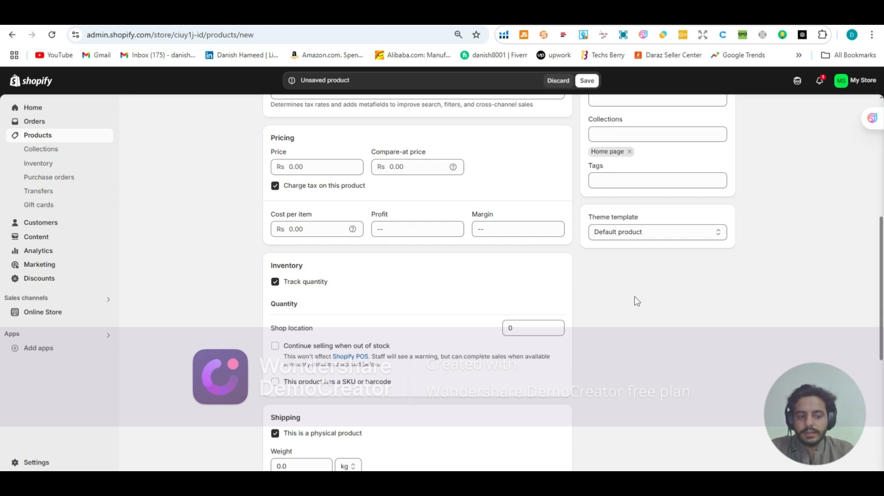
{"action": "scroll", "coordinate": [634, 302], "scroll_direction": "up", "scroll_amount": 2}
{"action": "left_click", "coordinate": [630, 248]}
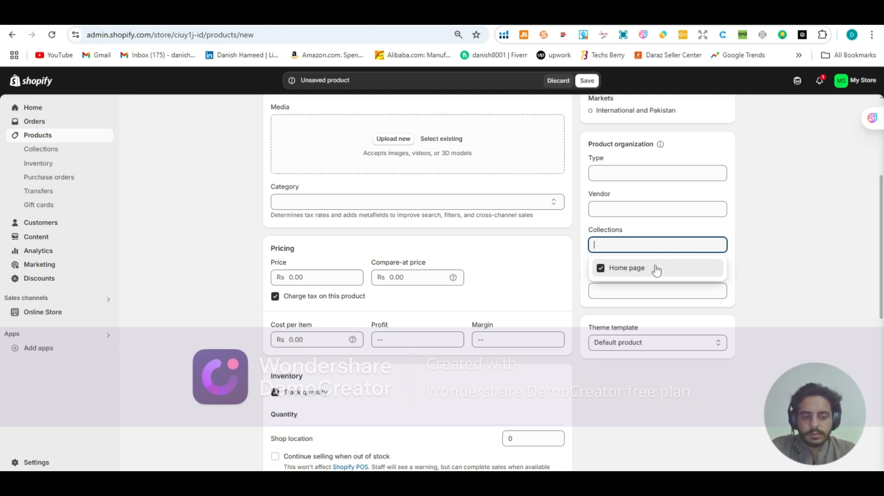
{"action": "scroll", "coordinate": [234, 252], "scroll_direction": "up", "scroll_amount": 5}
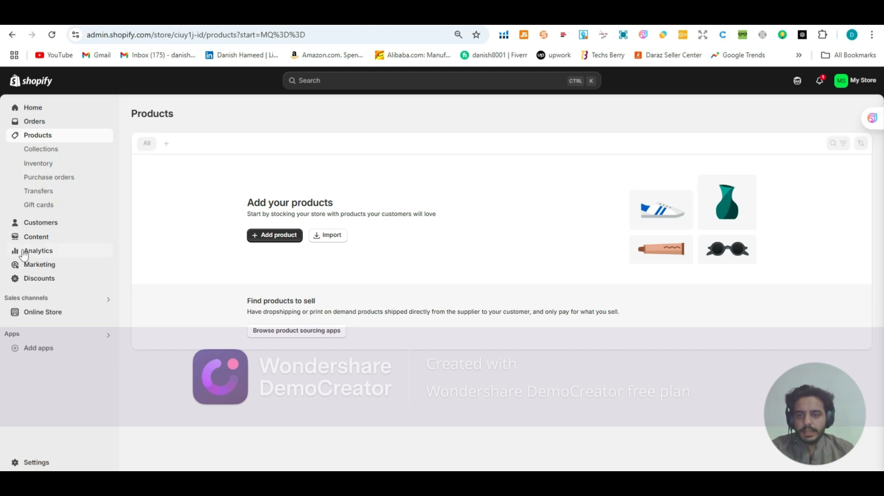
Step: Add a new page to the online store and title it "about us"
{"action": "key", "text": "ctrl+Tab"}
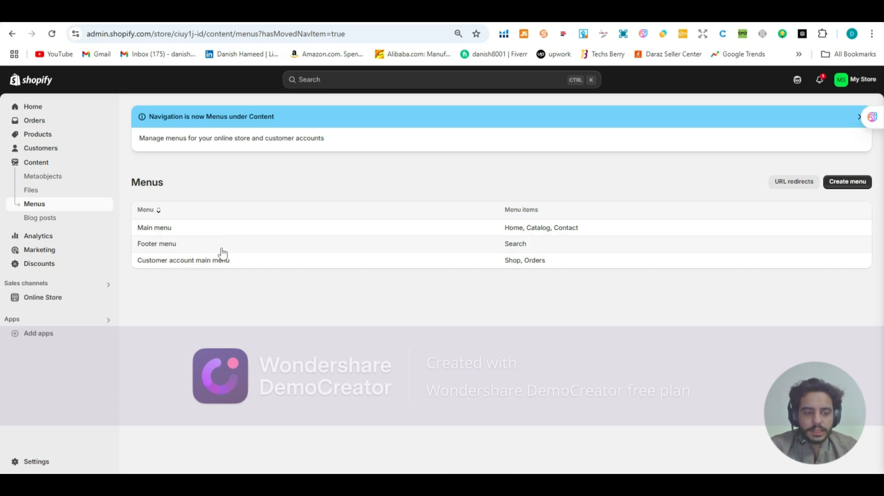
{"action": "left_click", "coordinate": [66, 303]}
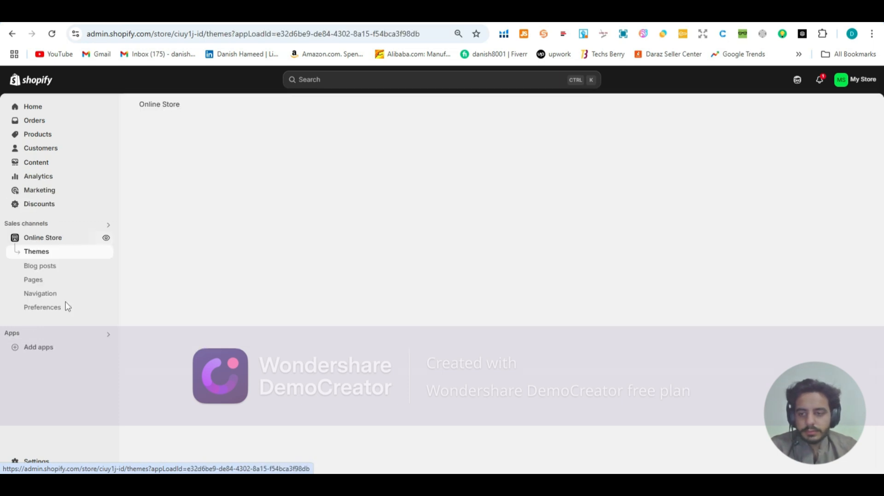
{"action": "left_click", "coordinate": [39, 278]}
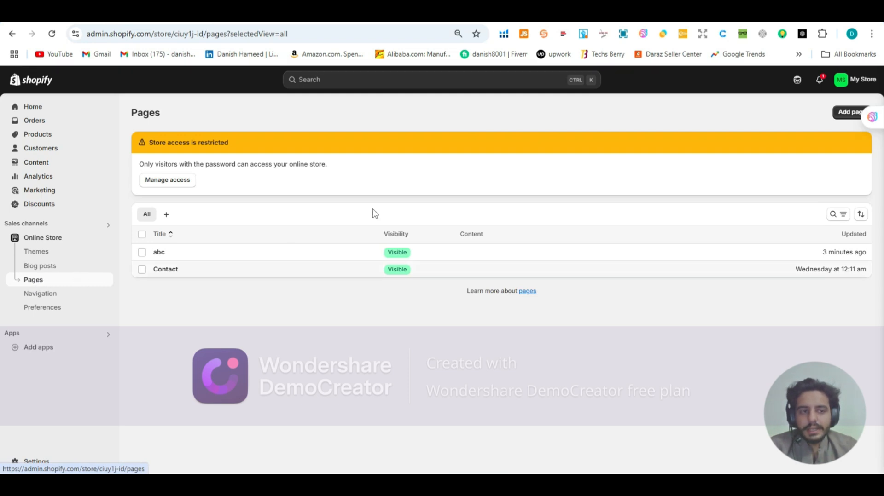
{"action": "left_click", "coordinate": [845, 116]}
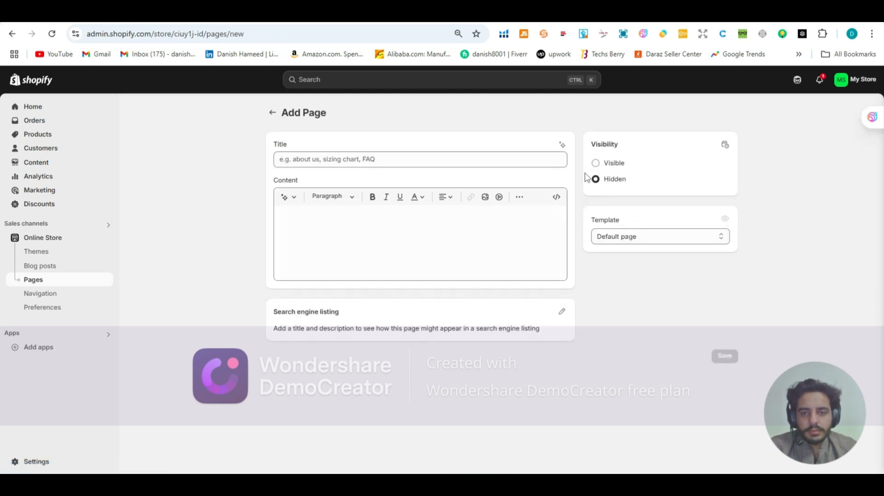
{"action": "left_click", "coordinate": [350, 161]}
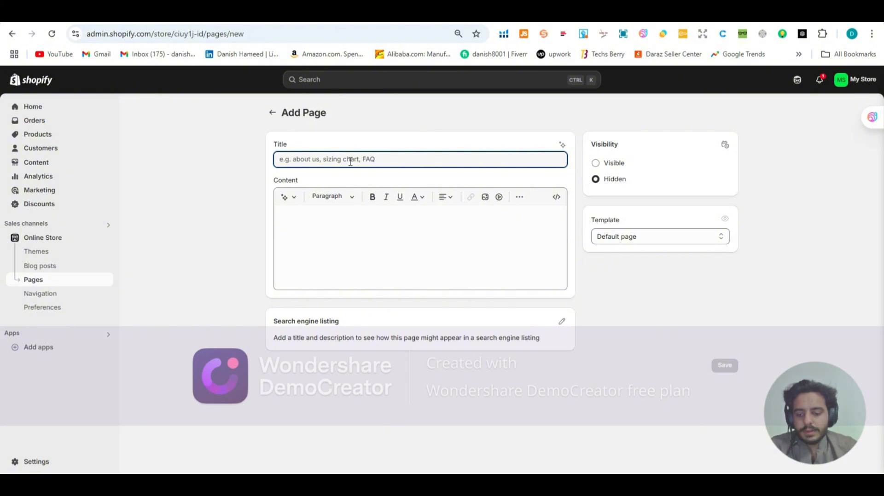
{"action": "type", "text": "about "}
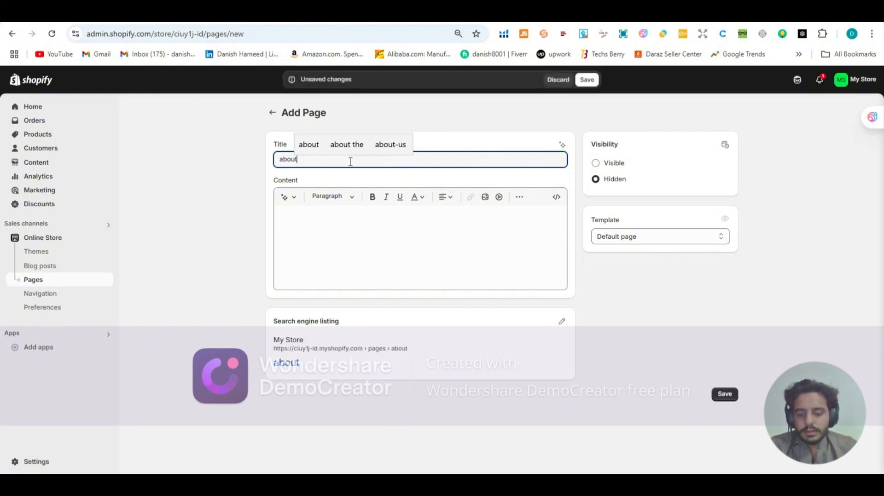
{"action": "type", "text": "us"}
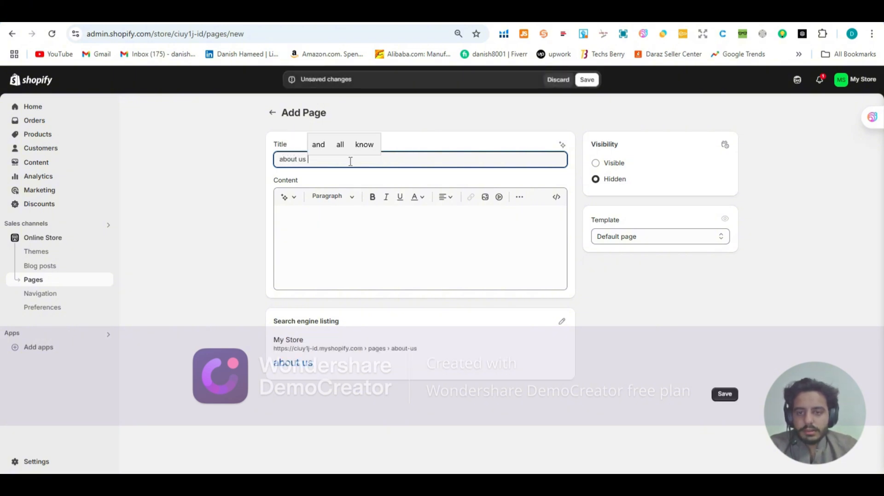
{"action": "left_click", "coordinate": [347, 216]}
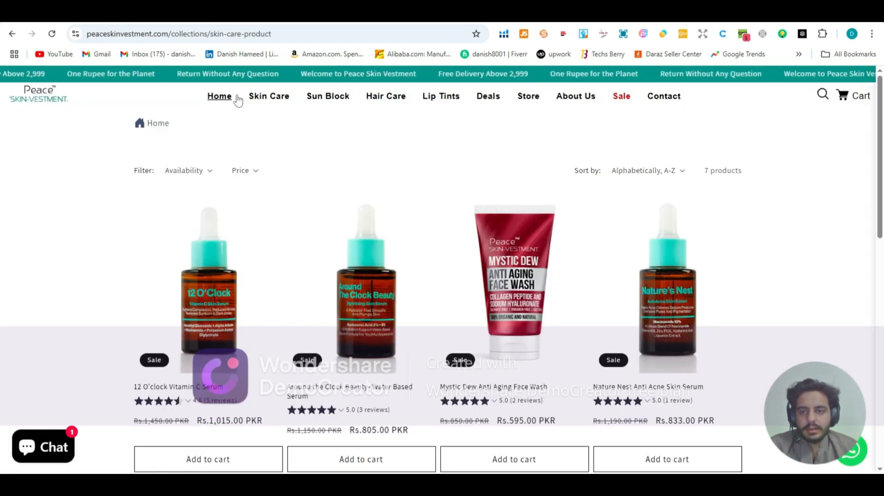
Step: Read through the About Us page on peaceskinvestment.com, noting its heading and how the body text is structured
{"action": "left_click", "coordinate": [583, 96]}
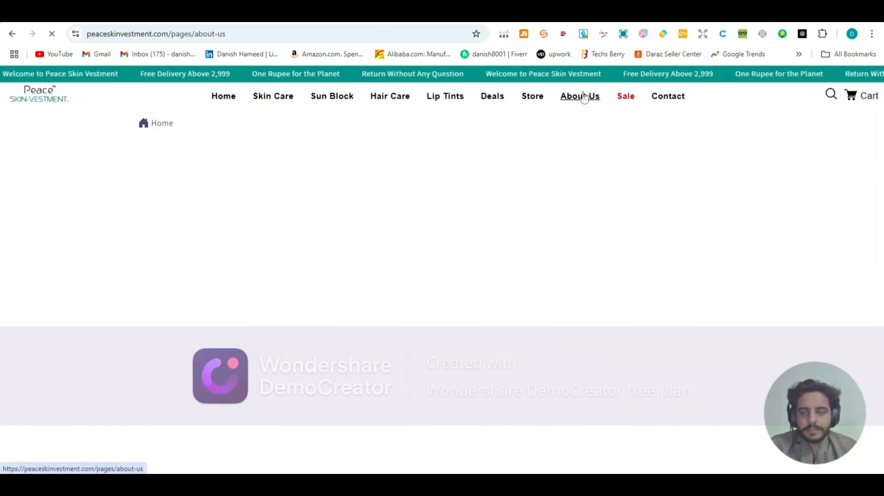
{"action": "scroll", "coordinate": [219, 191], "scroll_direction": "down", "scroll_amount": 4}
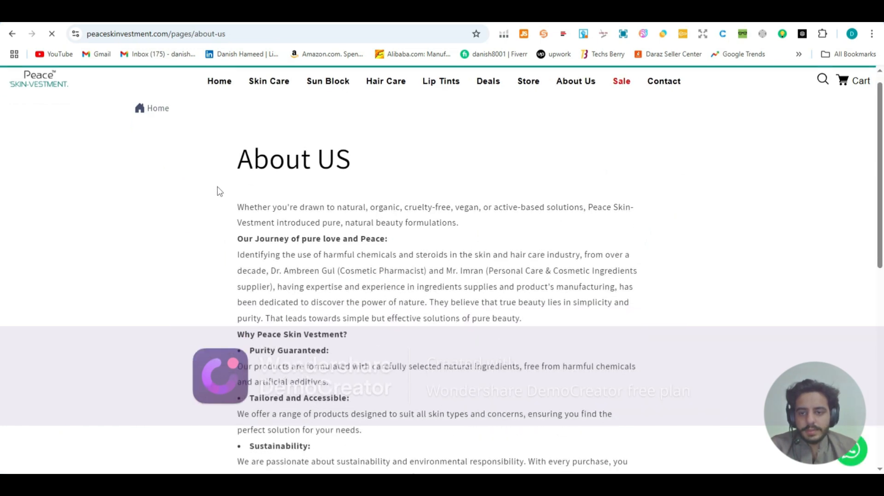
{"action": "scroll", "coordinate": [219, 191], "scroll_direction": "down", "scroll_amount": 3}
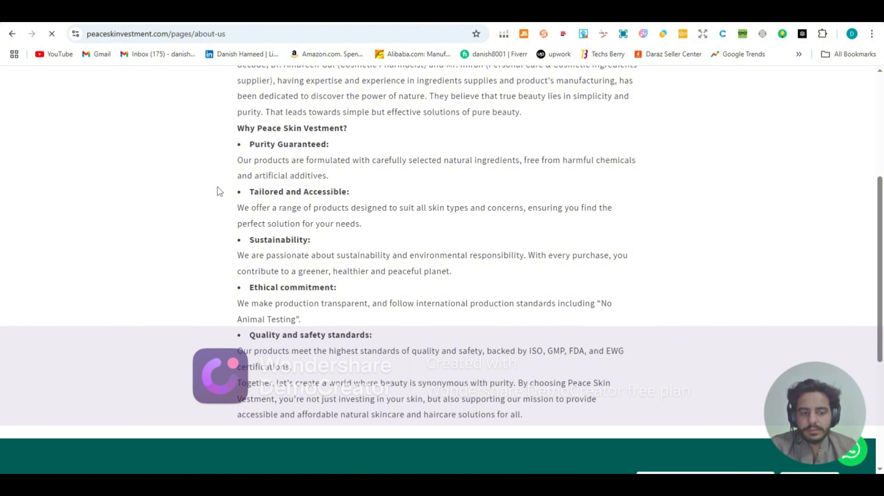
{"action": "scroll", "coordinate": [219, 191], "scroll_direction": "up", "scroll_amount": 3}
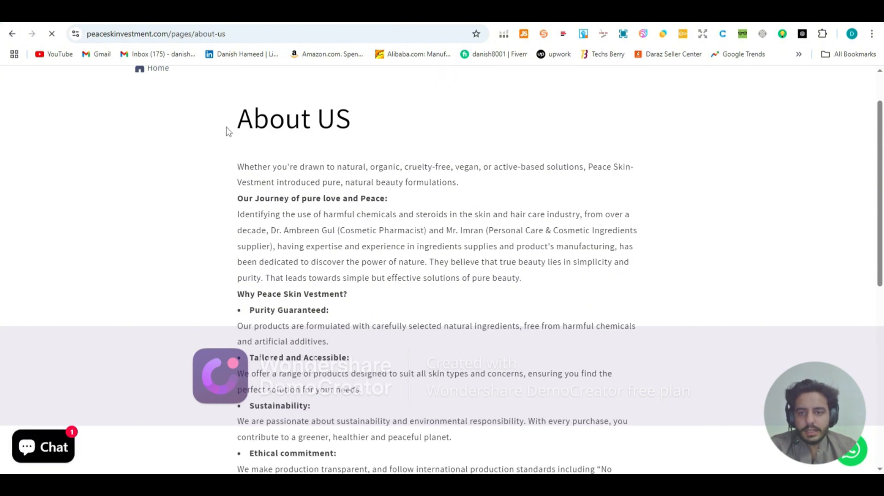
{"action": "left_click_drag", "start_coordinate": [228, 129], "coordinate": [356, 127]}
{"action": "scroll", "coordinate": [287, 147], "scroll_direction": "up", "scroll_amount": 2}
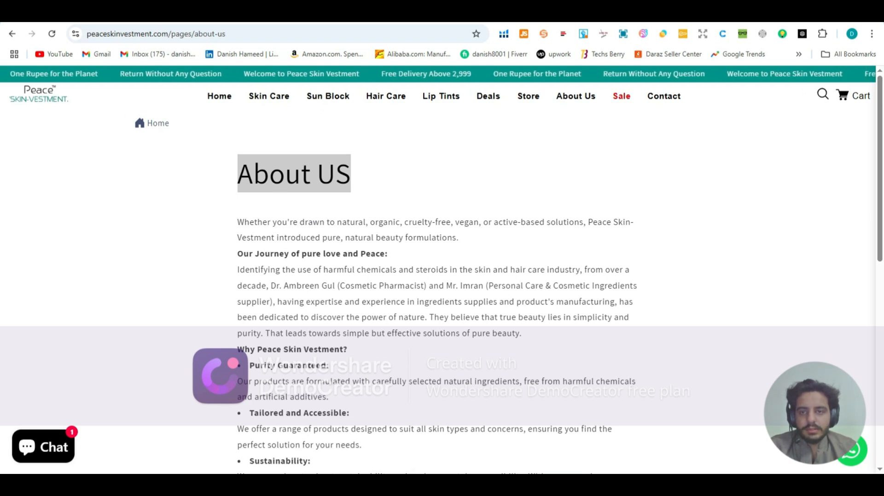
Step: Compare the new page's title and content fields in Shopify with the reference About Us page's heading and body text
{"action": "left_click", "coordinate": [305, 15]}
{"action": "left_click_drag", "start_coordinate": [315, 162], "coordinate": [277, 177]}
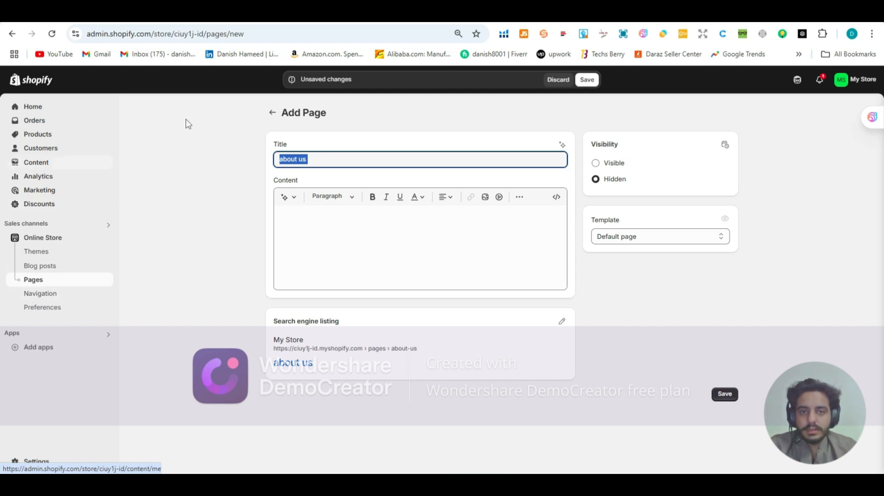
{"action": "left_click", "coordinate": [529, 13]}
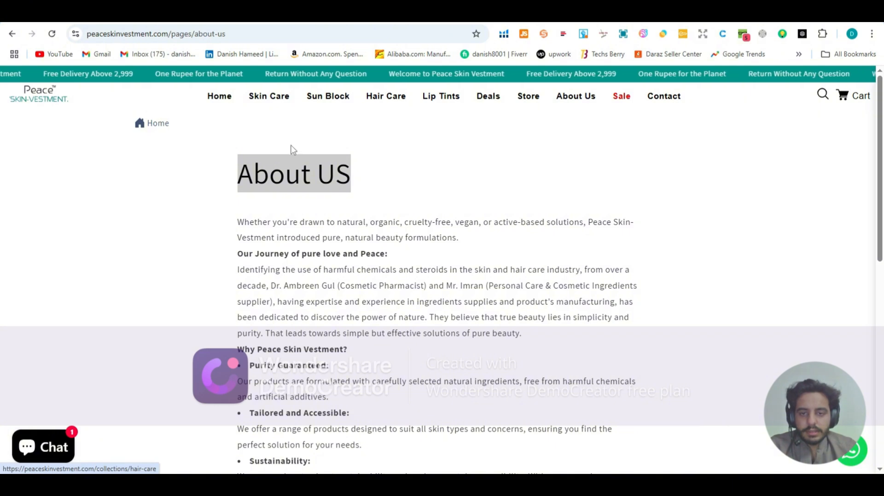
{"action": "left_click", "coordinate": [405, 13]}
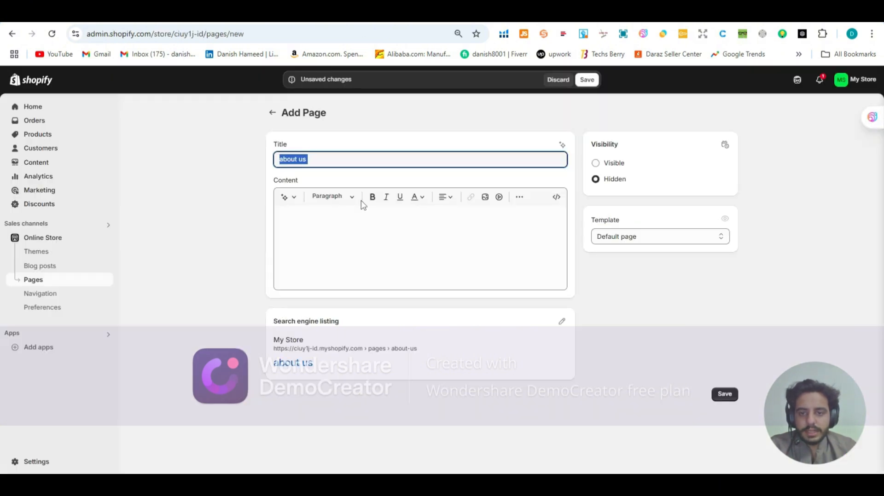
{"action": "left_click_drag", "start_coordinate": [324, 154], "coordinate": [281, 162]}
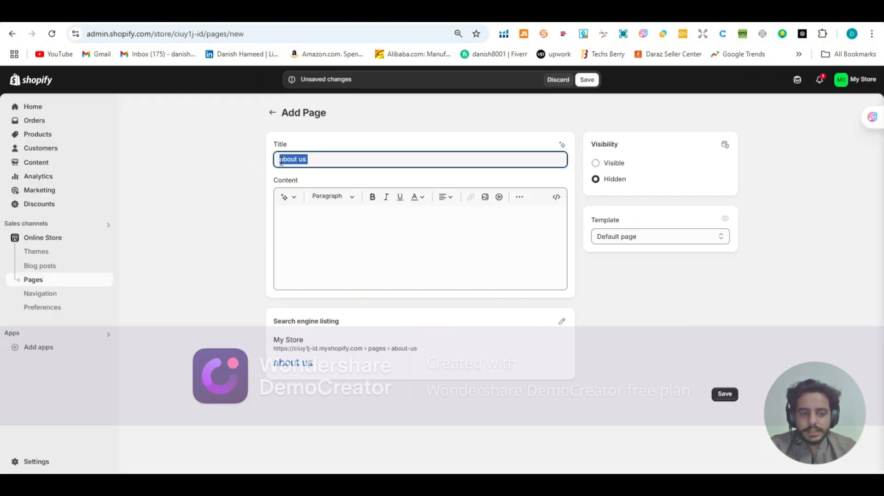
{"action": "left_click", "coordinate": [297, 215]}
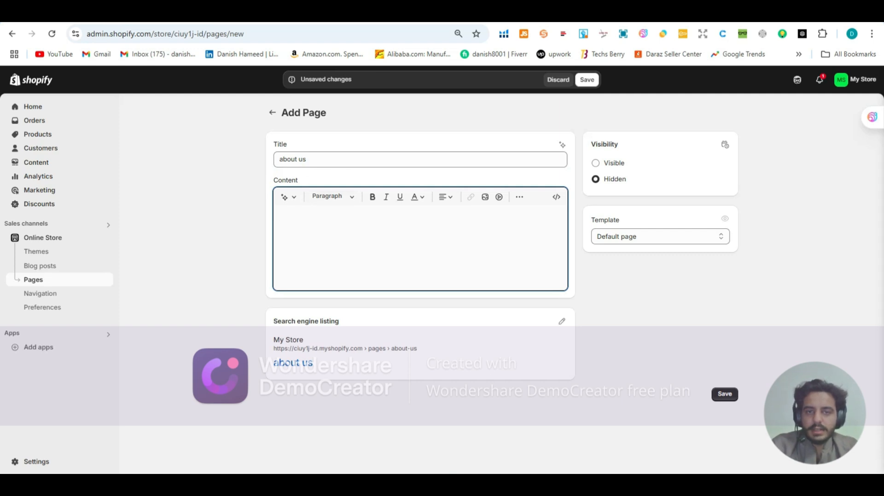
{"action": "left_click", "coordinate": [414, 12]}
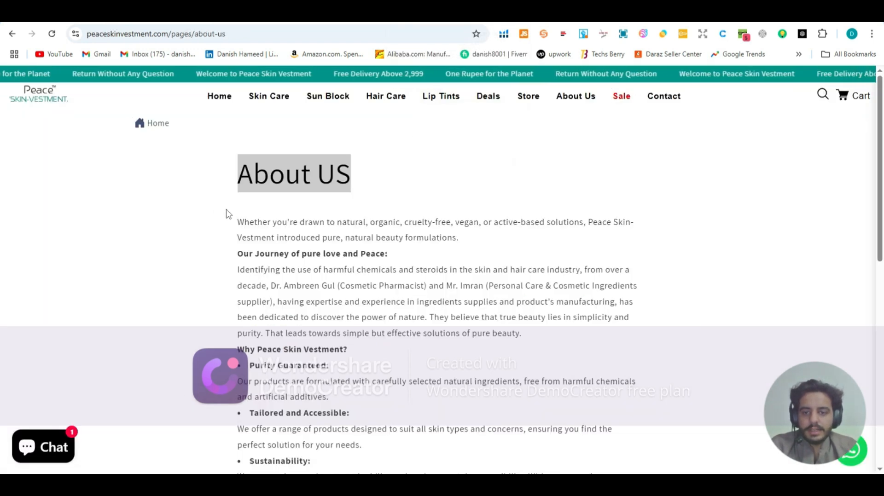
{"action": "left_click_drag", "start_coordinate": [235, 221], "coordinate": [375, 302]}
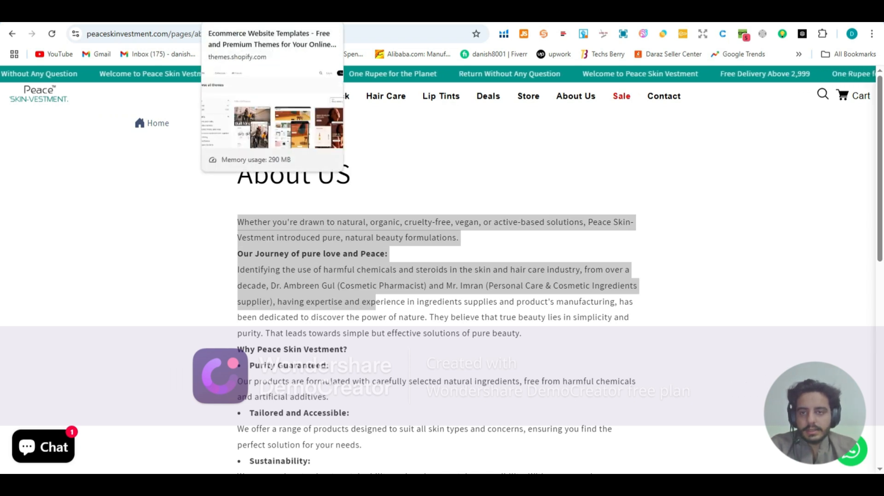
Step: Return to the new Shopify page, set its visibility to Visible and save it
{"action": "left_click", "coordinate": [135, 13]}
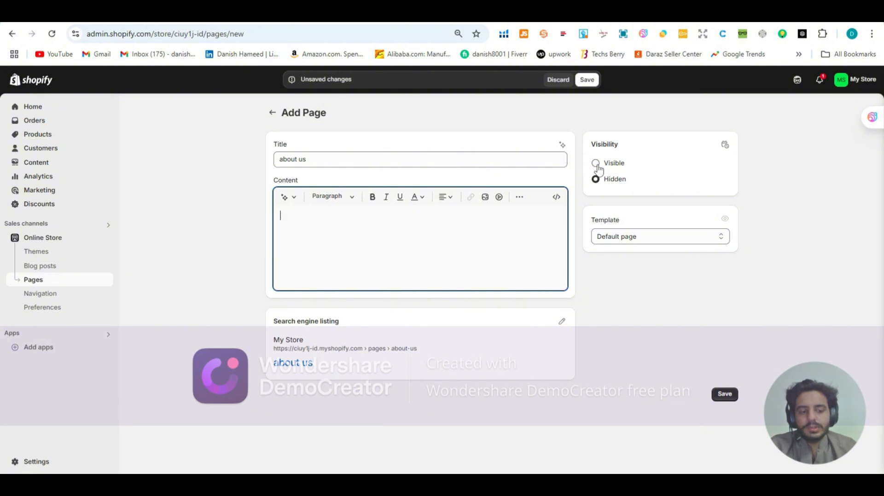
{"action": "left_click", "coordinate": [596, 165]}
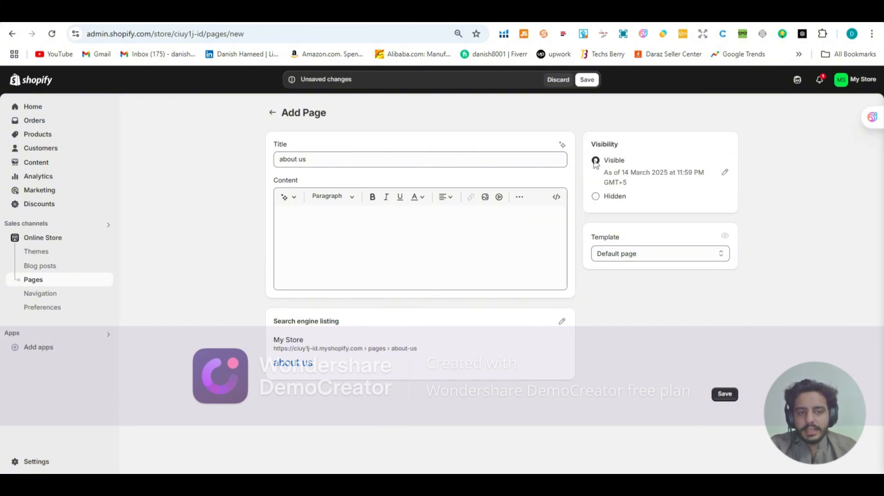
{"action": "left_click", "coordinate": [583, 82]}
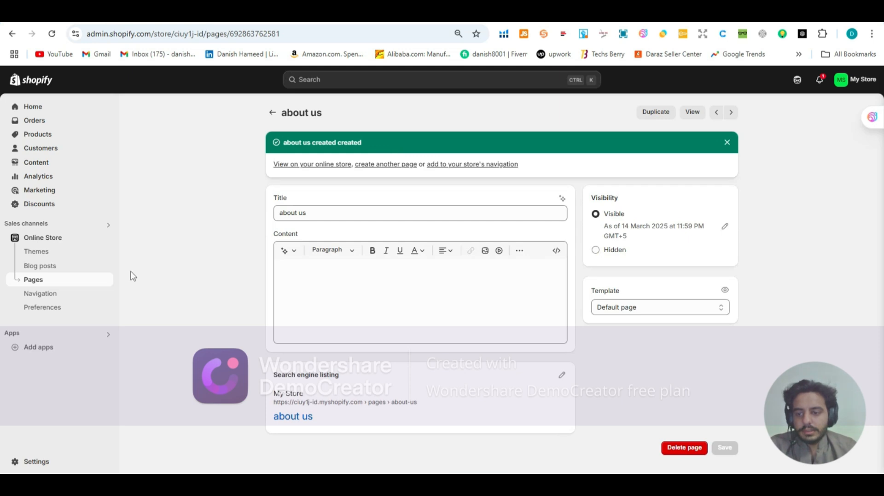
Step: Open the store's Main menu and add a menu item labelled "about us"
{"action": "left_click", "coordinate": [53, 300]}
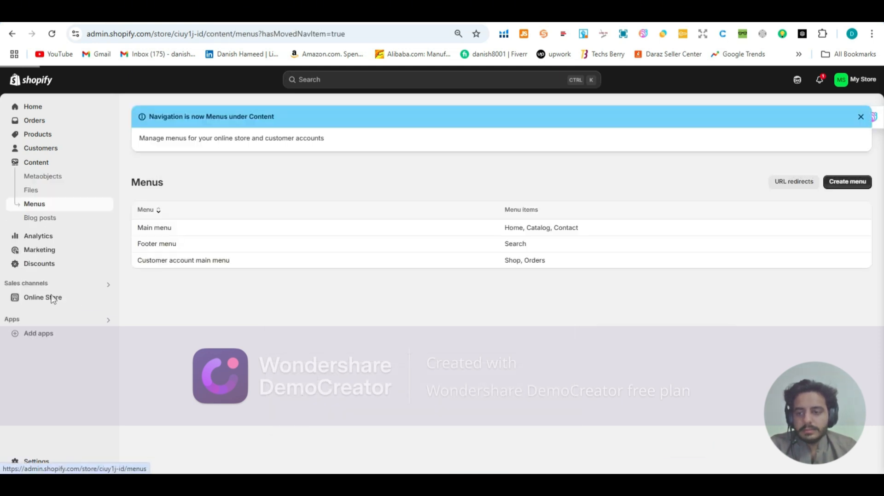
{"action": "left_click", "coordinate": [176, 230]}
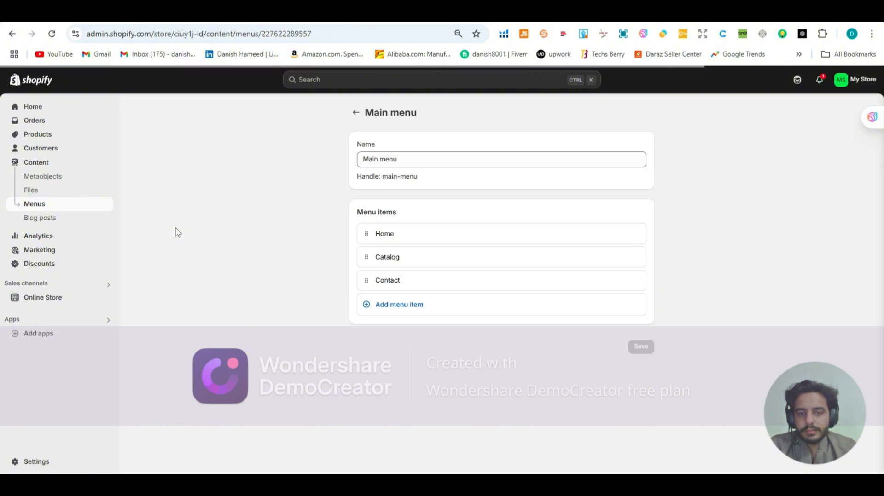
{"action": "left_click", "coordinate": [391, 312]}
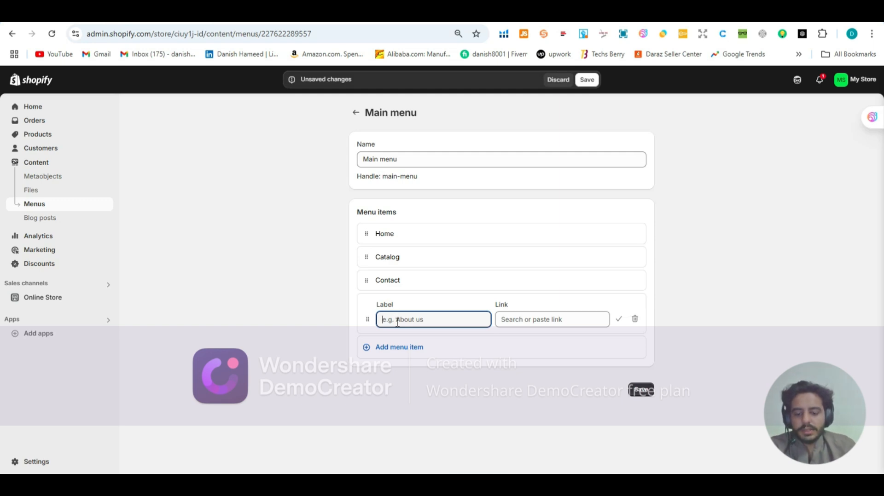
{"action": "type", "text": "about us"}
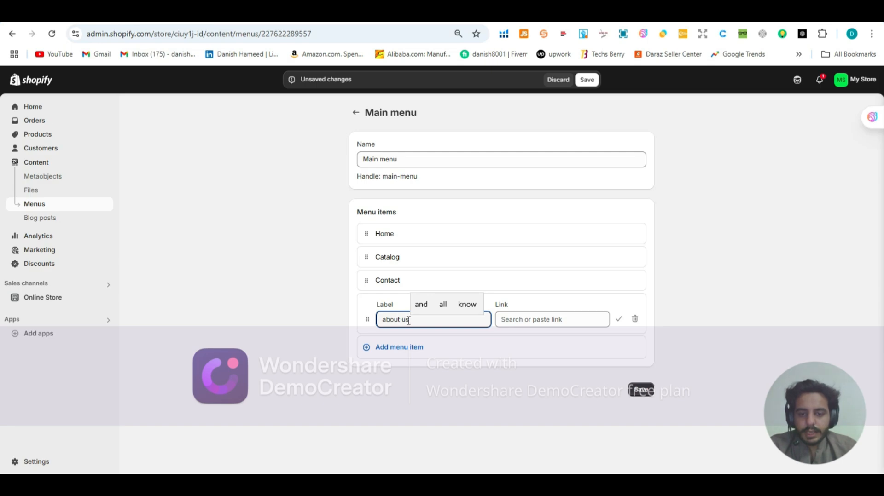
{"action": "left_click_drag", "start_coordinate": [412, 318], "coordinate": [377, 328]}
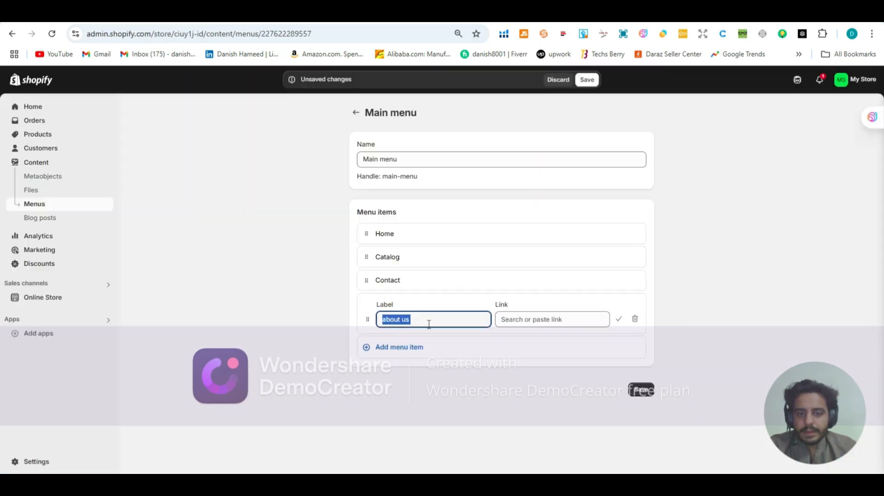
Step: Link the new menu item to the "about us" page and save the Main menu
{"action": "left_click", "coordinate": [522, 320]}
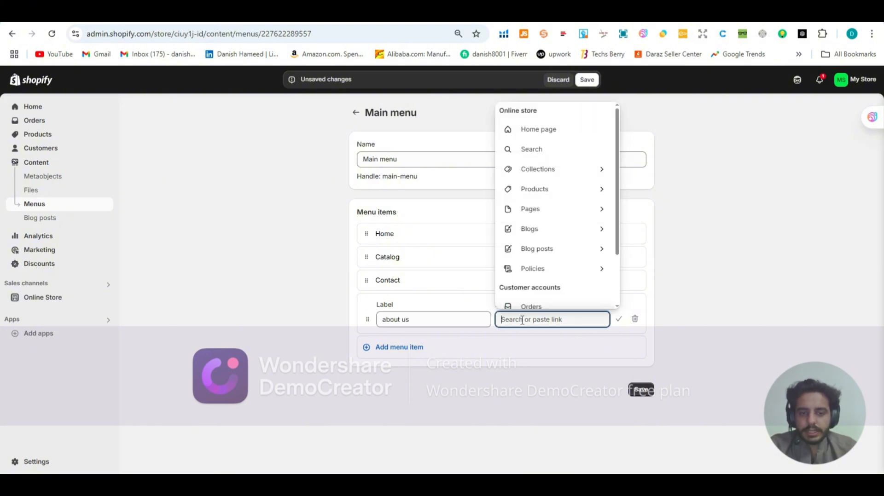
{"action": "left_click", "coordinate": [530, 209]}
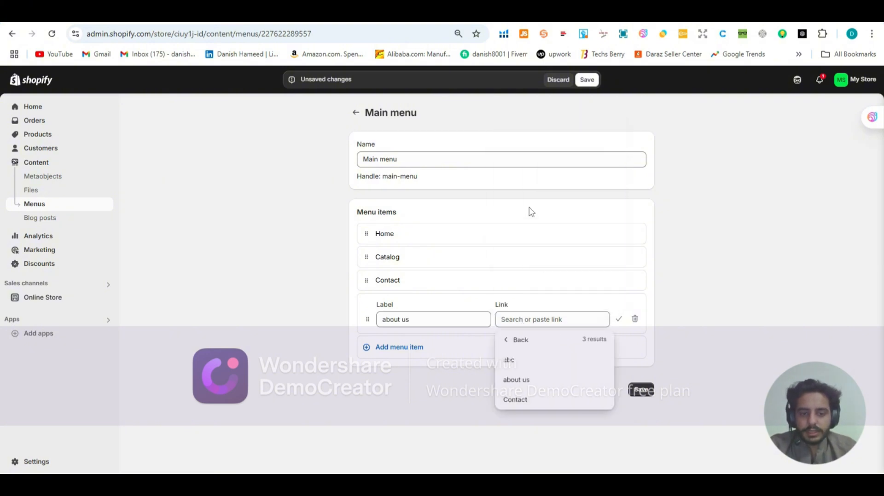
{"action": "left_click", "coordinate": [529, 380]}
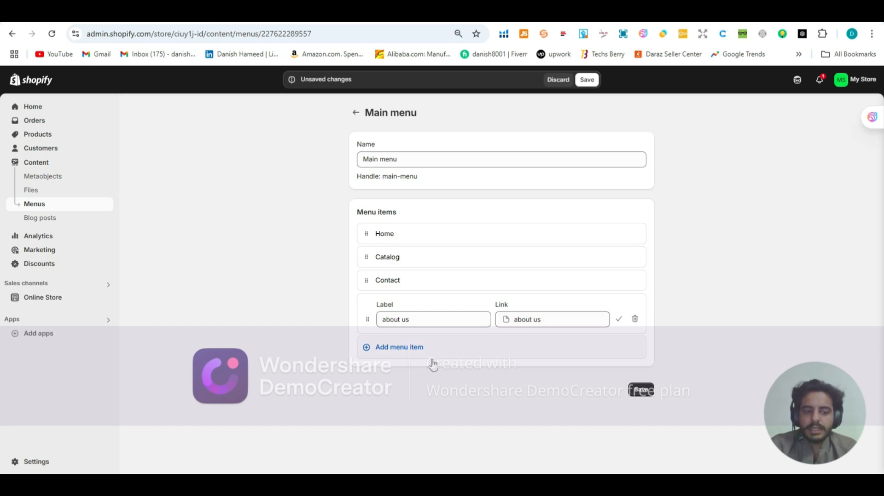
{"action": "left_click", "coordinate": [636, 392]}
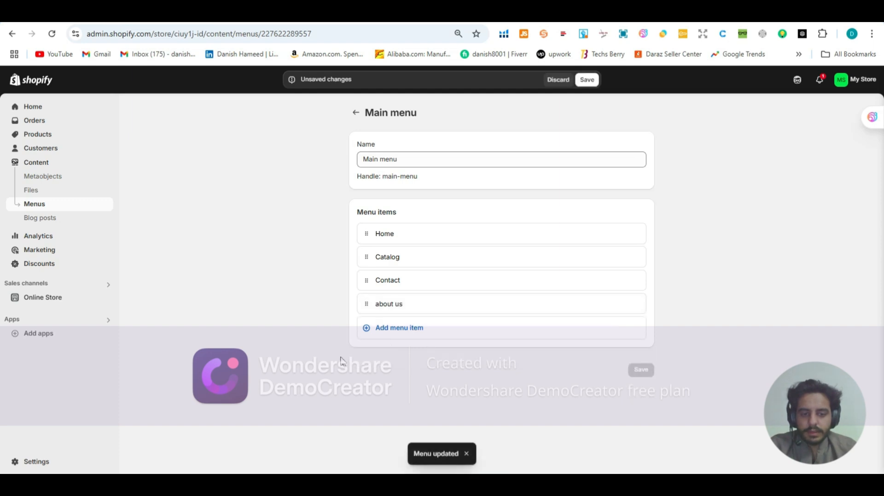
Step: Open the Dawn theme for customization and preview the "about us" page from the store header
{"action": "left_click", "coordinate": [59, 302]}
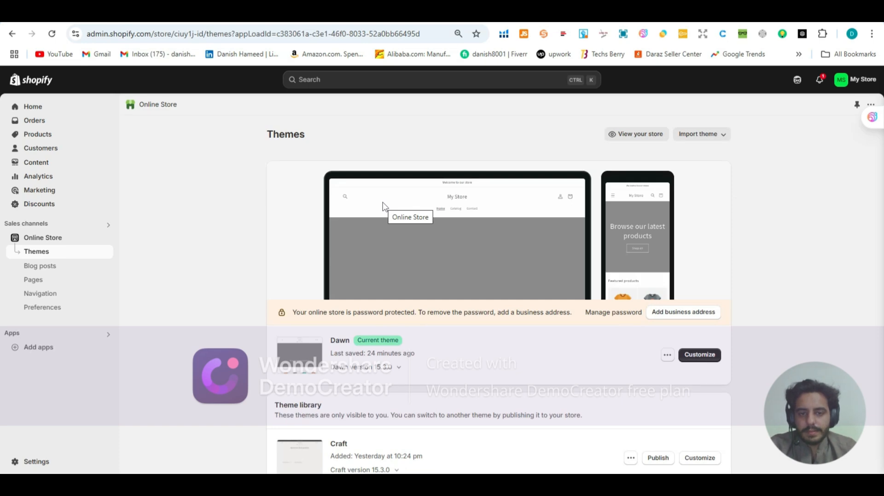
{"action": "left_click", "coordinate": [712, 360]}
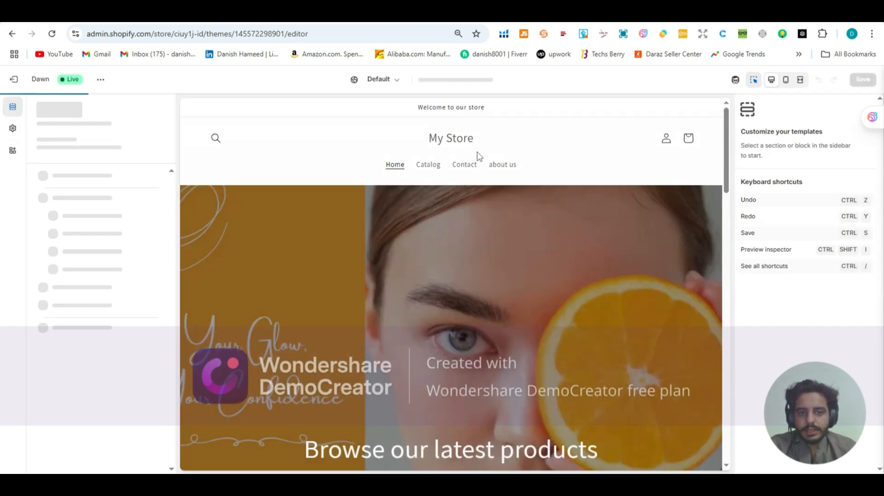
{"action": "left_click", "coordinate": [502, 169]}
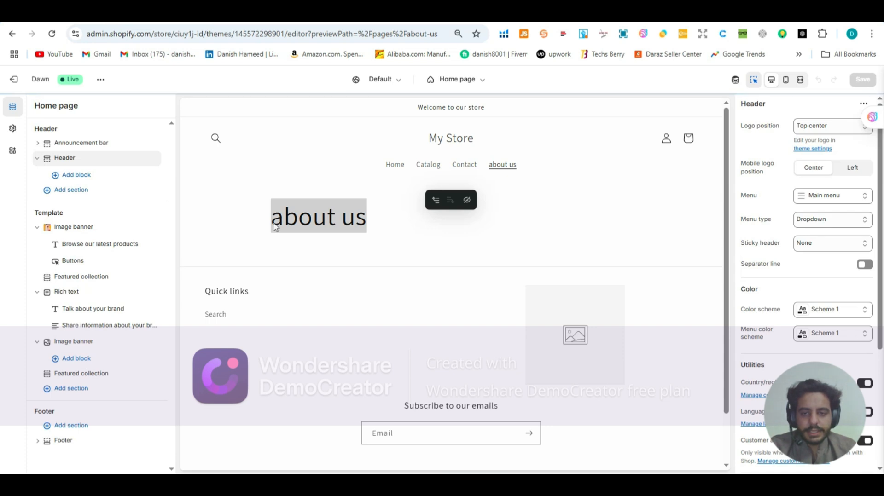
Step: Exit the theme editor, open the store's Footer menu and start adding a menu item
{"action": "left_click", "coordinate": [364, 218]}
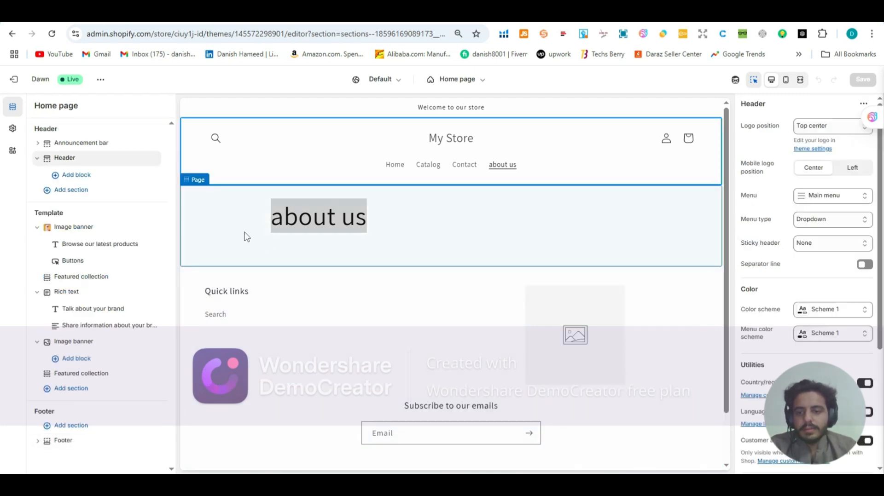
{"action": "left_click", "coordinate": [22, 83]}
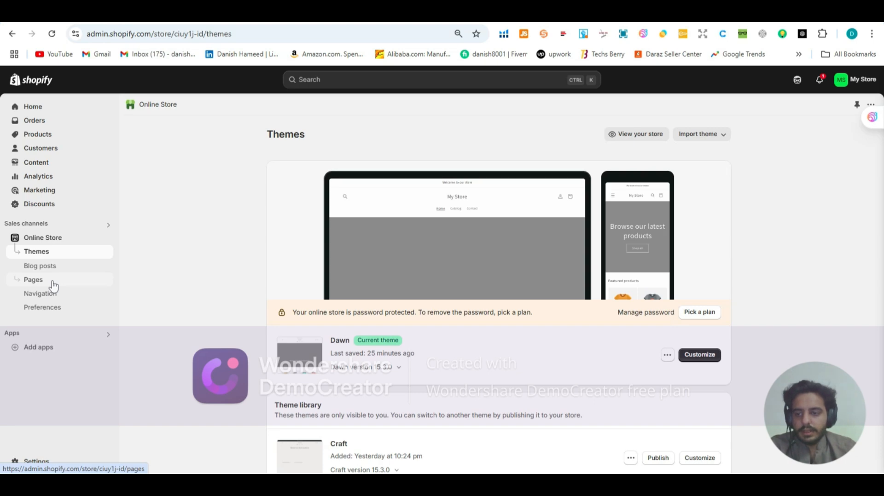
{"action": "left_click", "coordinate": [44, 296]}
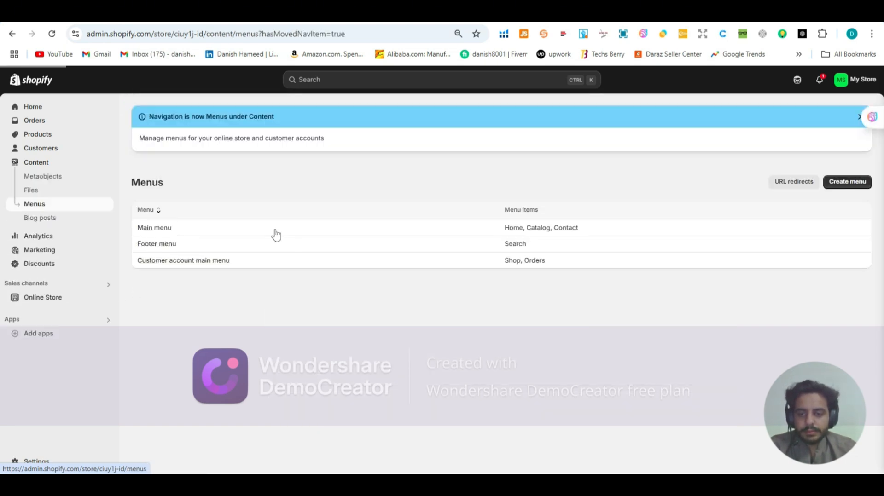
{"action": "left_click", "coordinate": [246, 251]}
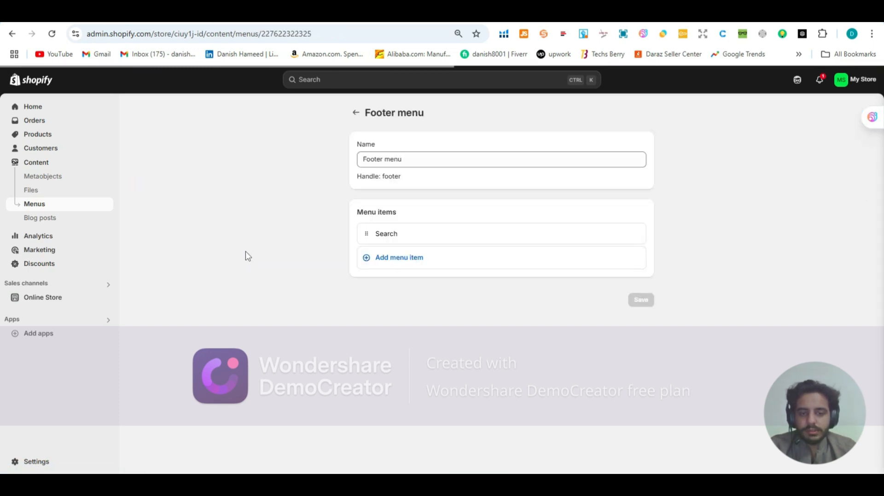
{"action": "left_click", "coordinate": [377, 258]}
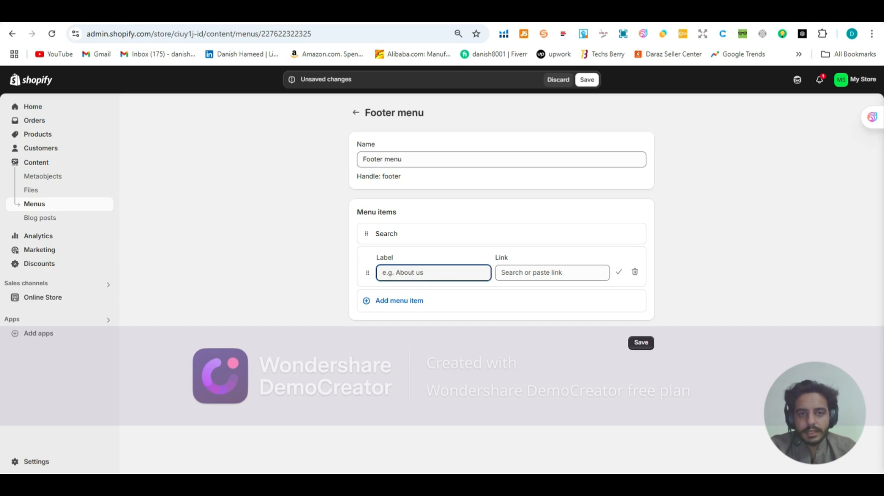
Step: Check the footer policy links on the Peace Skin Vestment site's About Us page, and return to the Footer menu
{"action": "key", "text": "ctrl+Tab"}
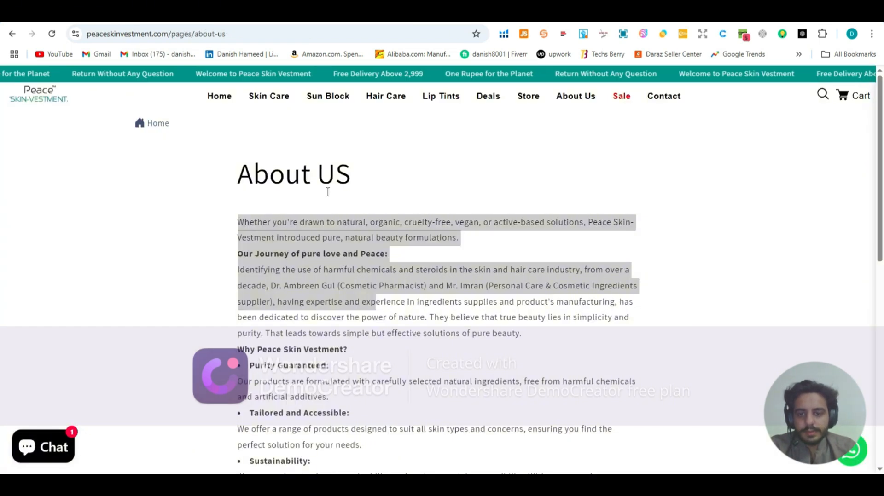
{"action": "scroll", "coordinate": [280, 183], "scroll_direction": "down", "scroll_amount": 7}
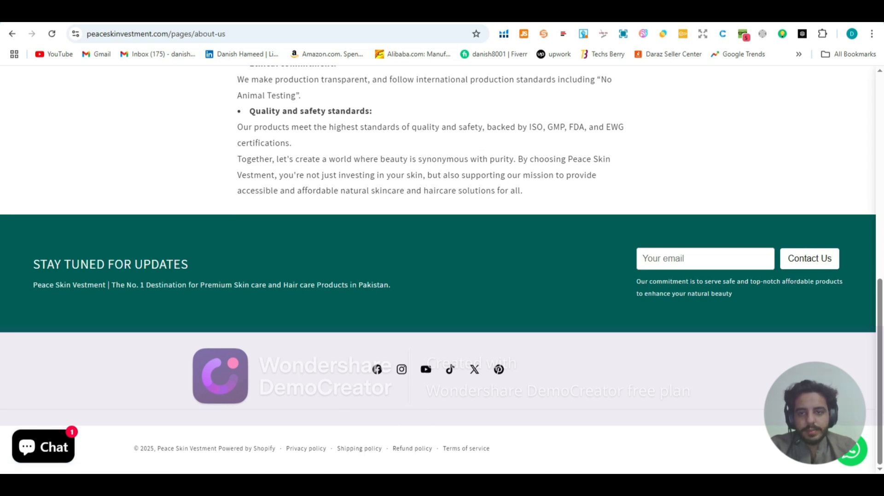
{"action": "left_click", "coordinate": [193, 13]}
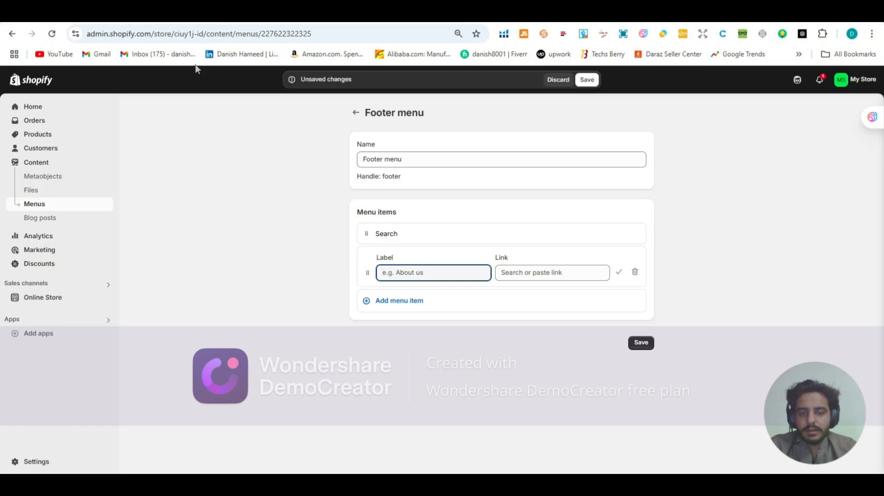
Step: Discard the unsaved Footer menu changes and leave the menu
{"action": "left_click", "coordinate": [361, 118]}
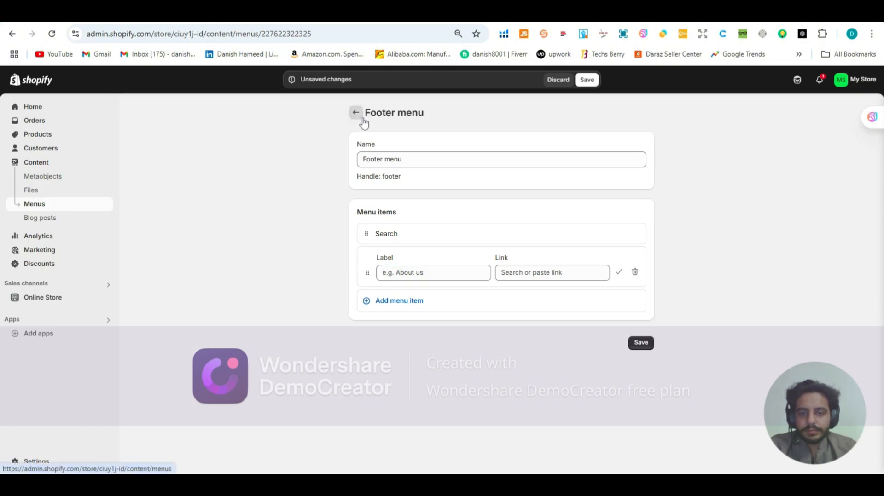
{"action": "left_click", "coordinate": [561, 80]}
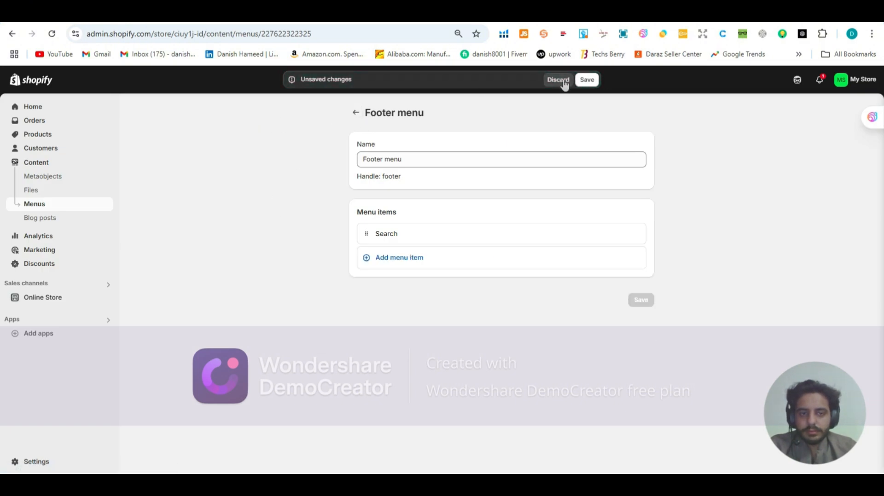
{"action": "left_click", "coordinate": [355, 113]}
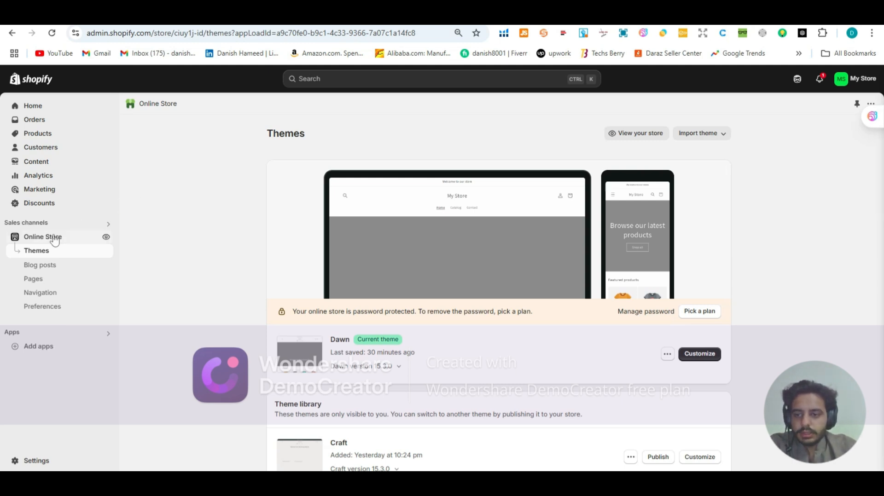
Step: Open the Dawn theme for customization and expand the Logo options in the theme settings
{"action": "left_click", "coordinate": [698, 358]}
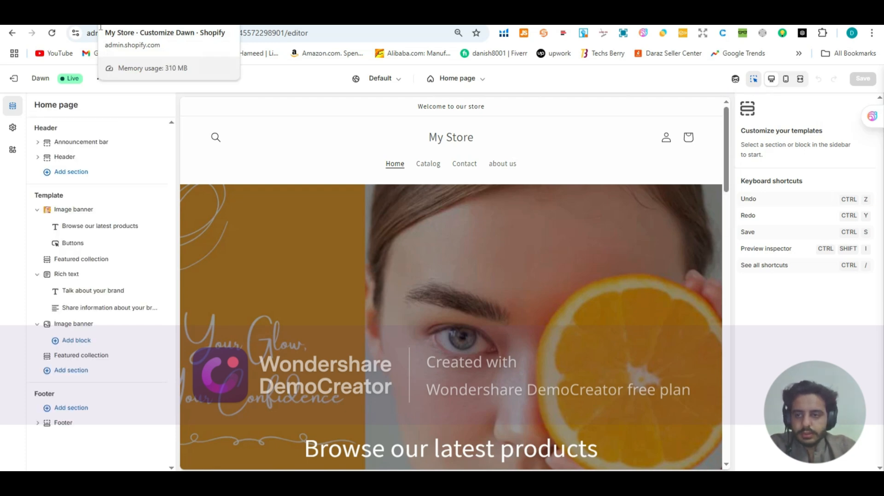
{"action": "left_click", "coordinate": [13, 128]}
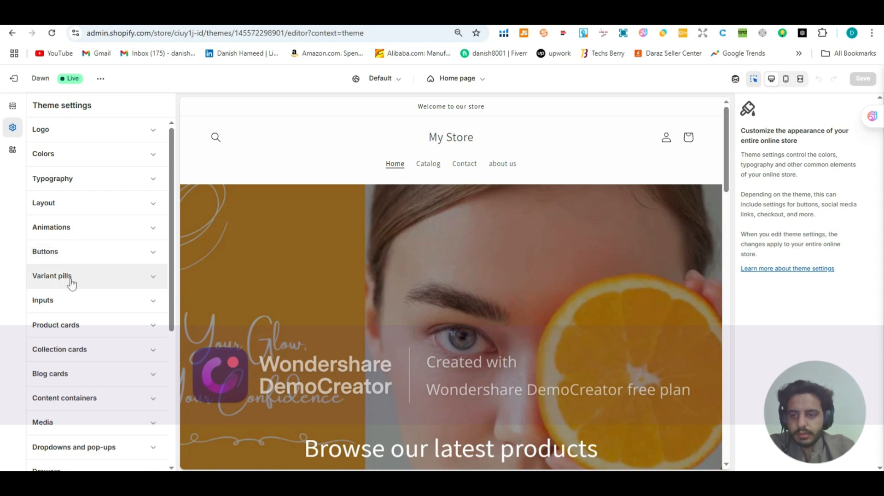
{"action": "left_click", "coordinate": [90, 144]}
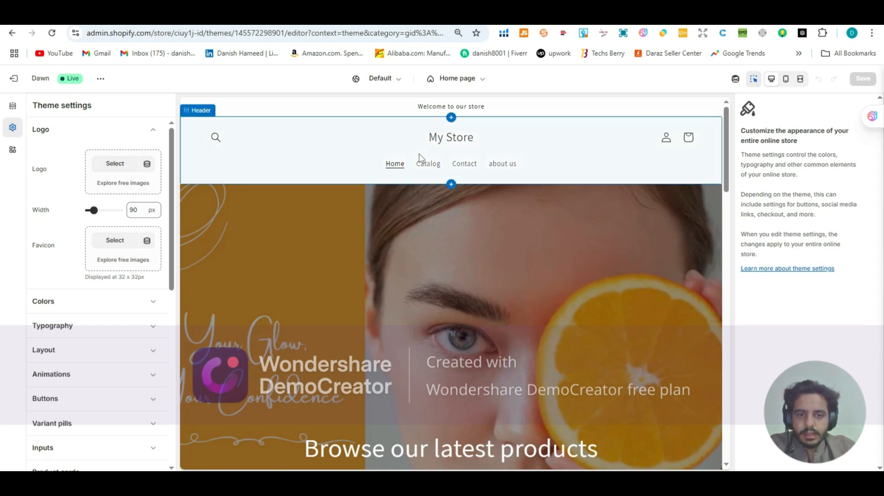
Step: Select the store header in the preview and review its section settings
{"action": "left_click", "coordinate": [444, 140]}
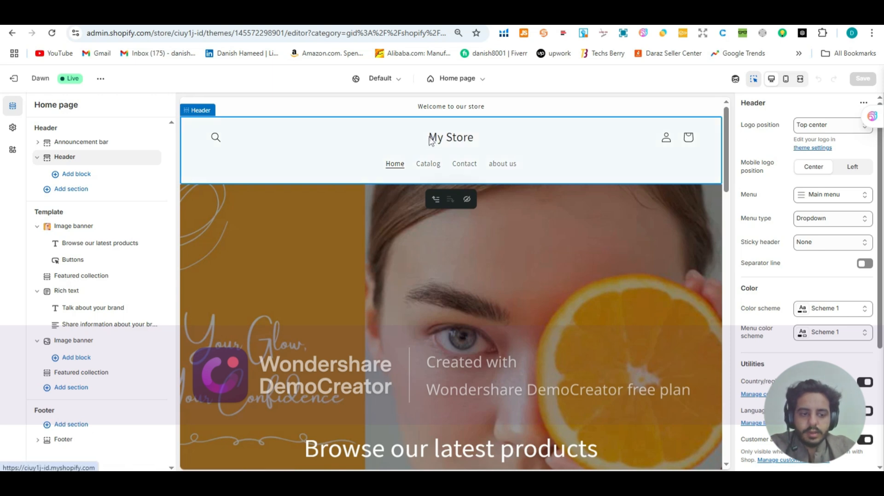
{"action": "left_click", "coordinate": [470, 141]}
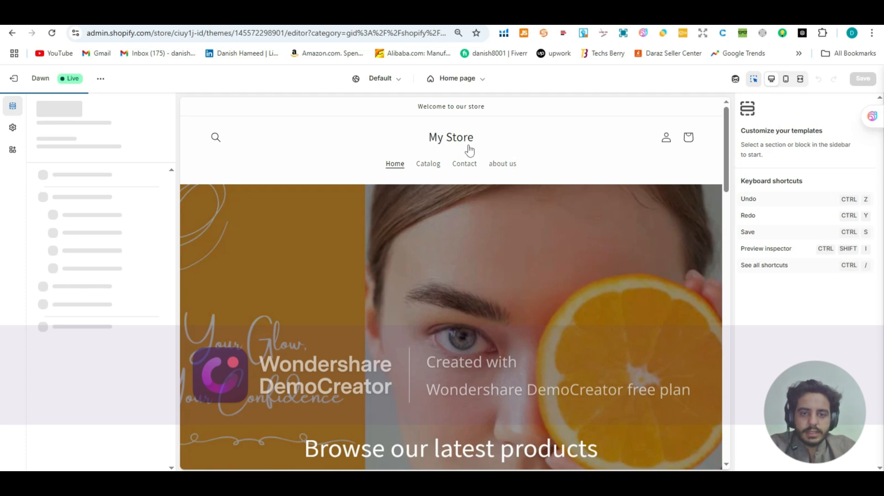
{"action": "left_click", "coordinate": [467, 147]}
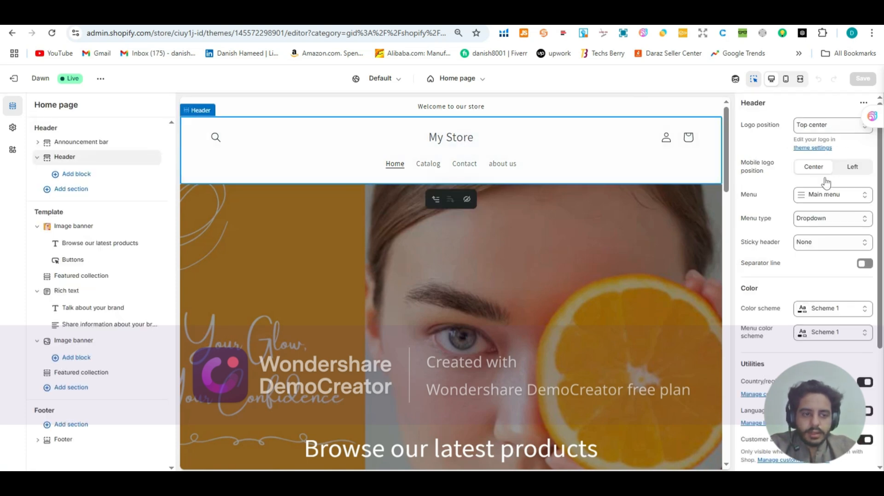
{"action": "scroll", "coordinate": [811, 195], "scroll_direction": "down", "scroll_amount": 4}
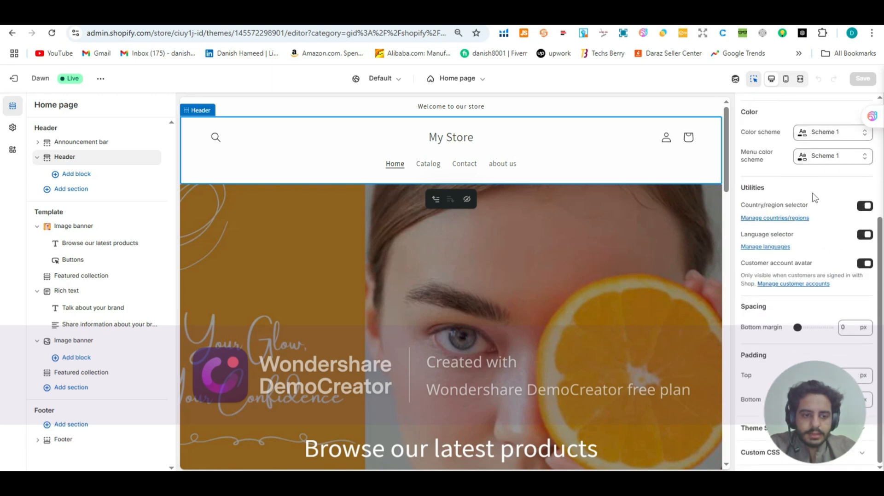
{"action": "scroll", "coordinate": [793, 237], "scroll_direction": "up", "scroll_amount": 4}
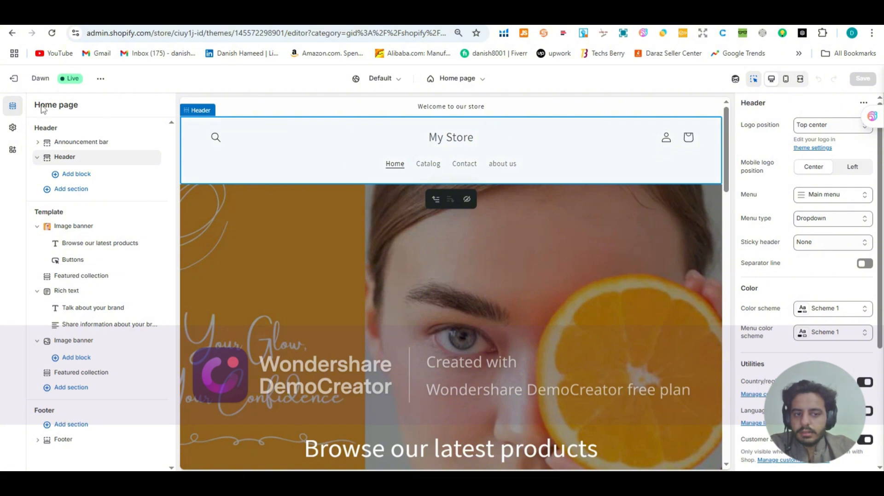
Step: Review the Logo, Colors and Typography options in the theme settings
{"action": "left_click", "coordinate": [13, 129]}
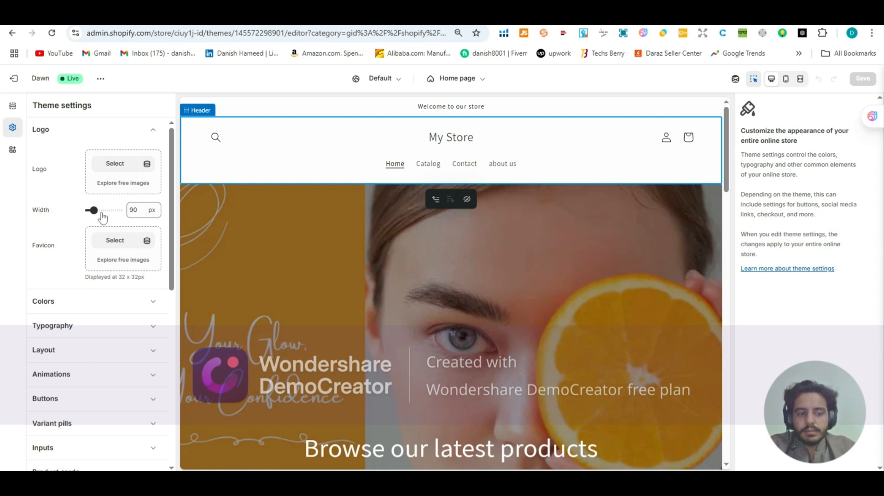
{"action": "scroll", "coordinate": [104, 229], "scroll_direction": "down", "scroll_amount": 1}
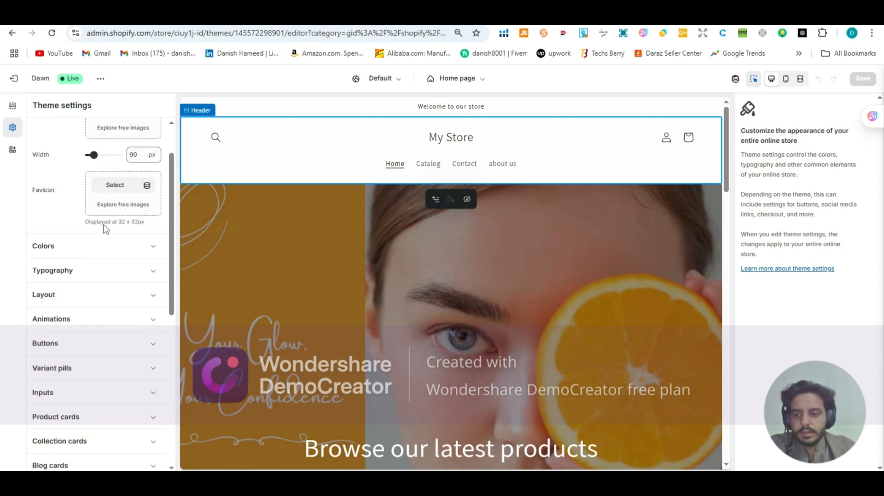
{"action": "left_click", "coordinate": [105, 244]}
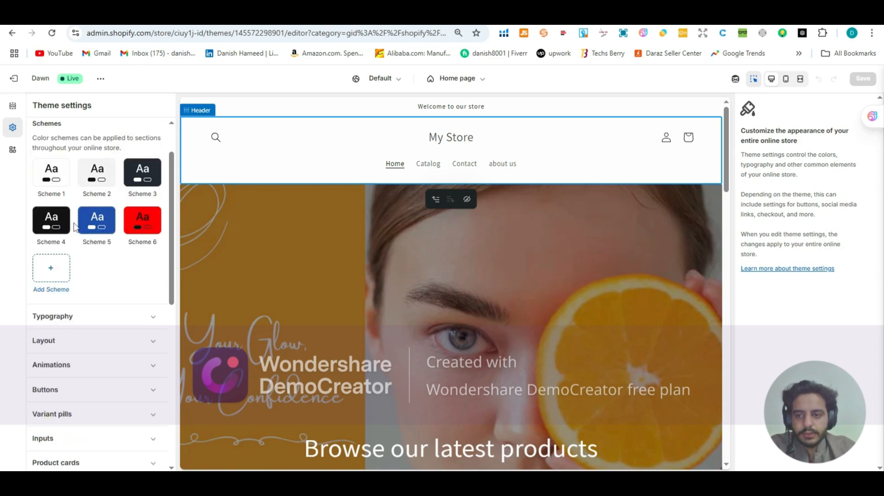
{"action": "scroll", "coordinate": [75, 226], "scroll_direction": "down", "scroll_amount": 2}
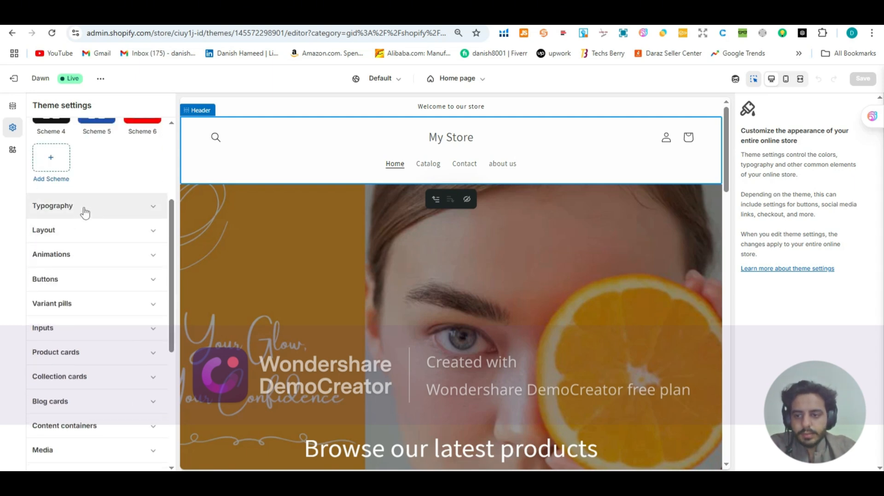
{"action": "left_click", "coordinate": [84, 211]}
{"action": "scroll", "coordinate": [86, 199], "scroll_direction": "up", "scroll_amount": 3}
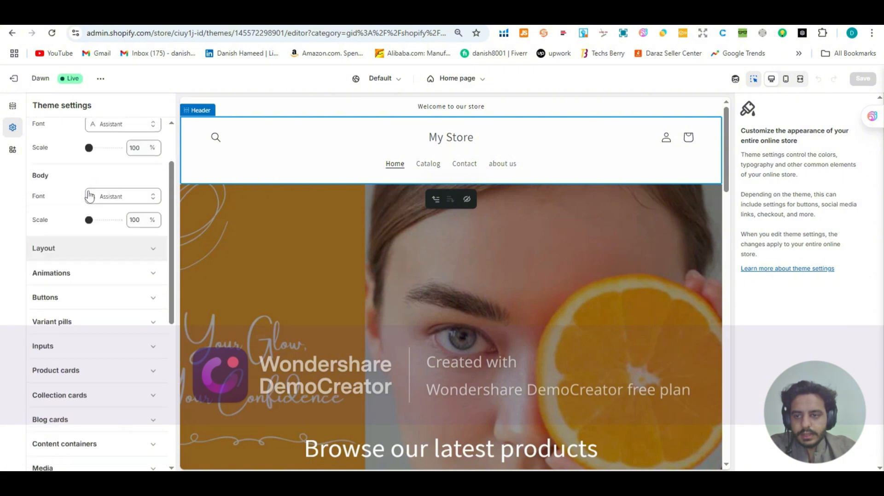
{"action": "scroll", "coordinate": [89, 196], "scroll_direction": "up", "scroll_amount": 1}
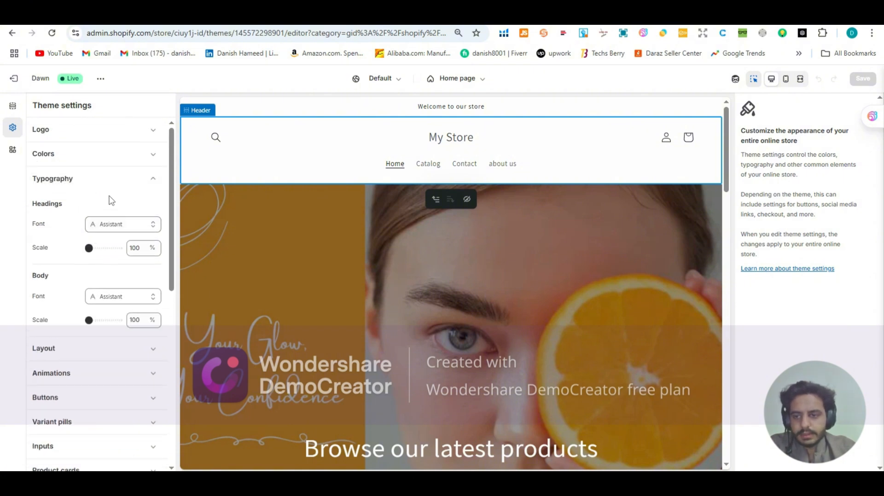
{"action": "left_click", "coordinate": [117, 184]}
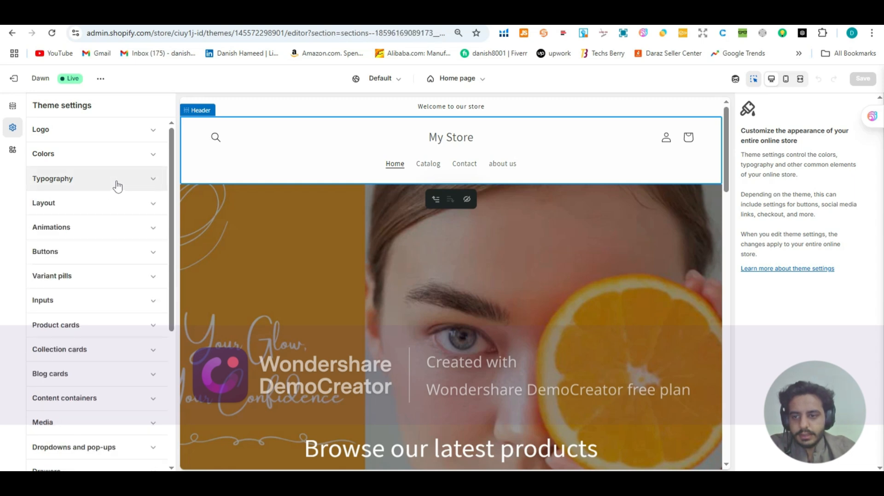
Step: Set the Animations hover effect to 3D lift and check the home page preview
{"action": "left_click", "coordinate": [117, 230]}
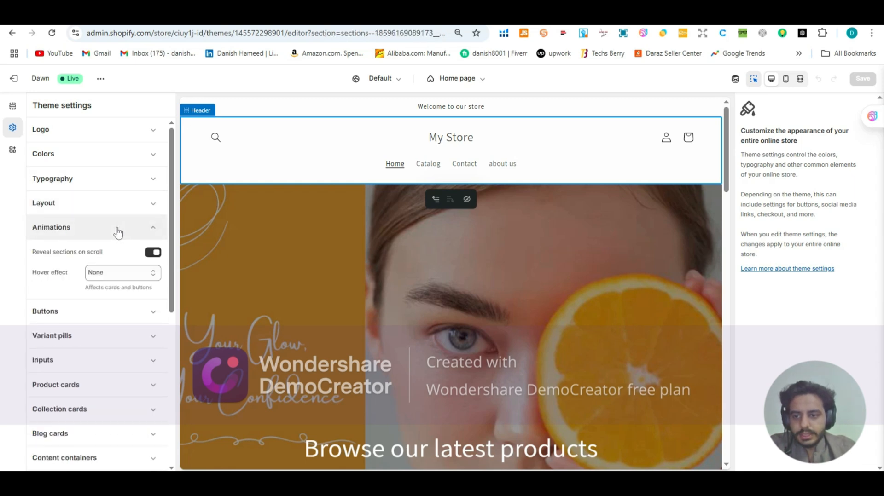
{"action": "scroll", "coordinate": [118, 230], "scroll_direction": "down", "scroll_amount": 2}
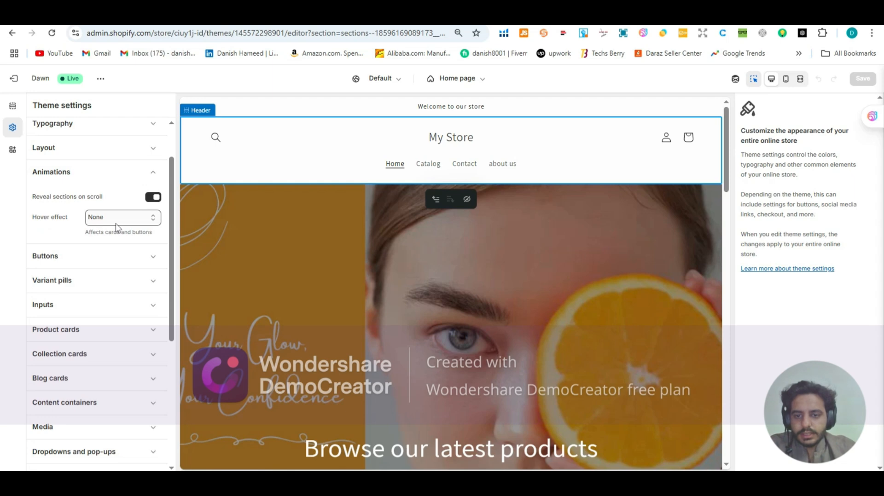
{"action": "scroll", "coordinate": [351, 235], "scroll_direction": "down", "scroll_amount": 10}
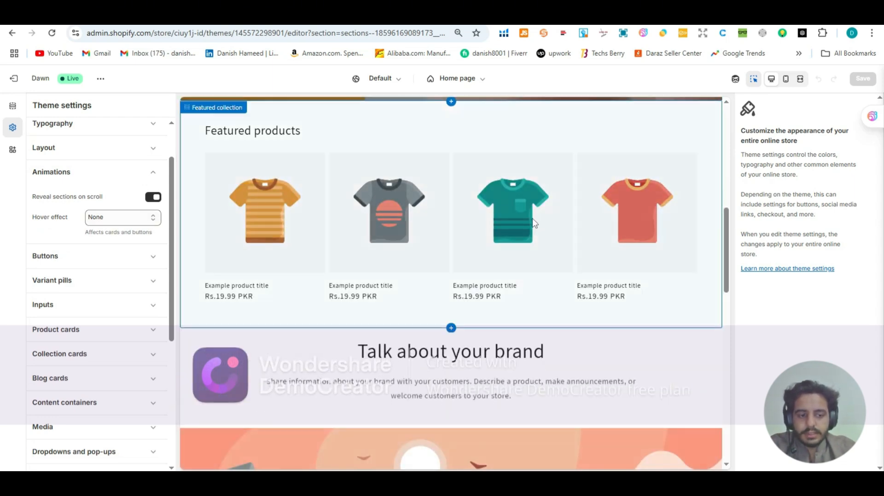
{"action": "scroll", "coordinate": [526, 220], "scroll_direction": "down", "scroll_amount": 1}
{"action": "left_click", "coordinate": [138, 218]}
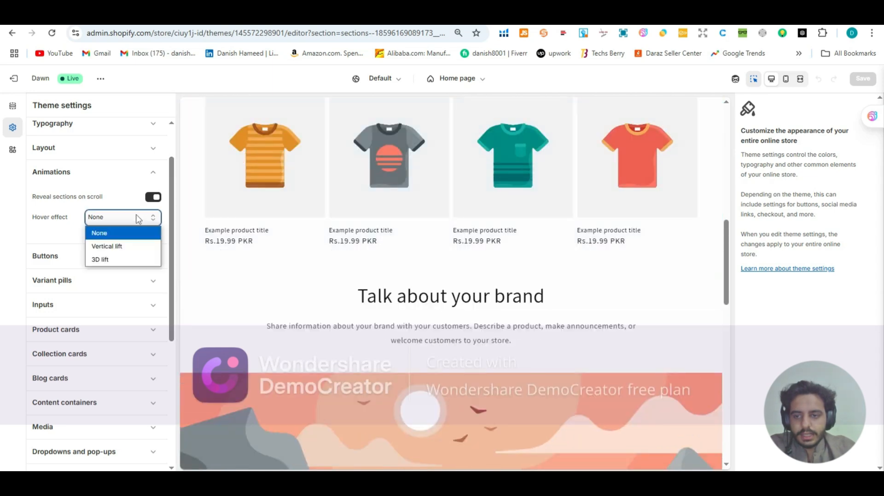
{"action": "left_click", "coordinate": [133, 260]}
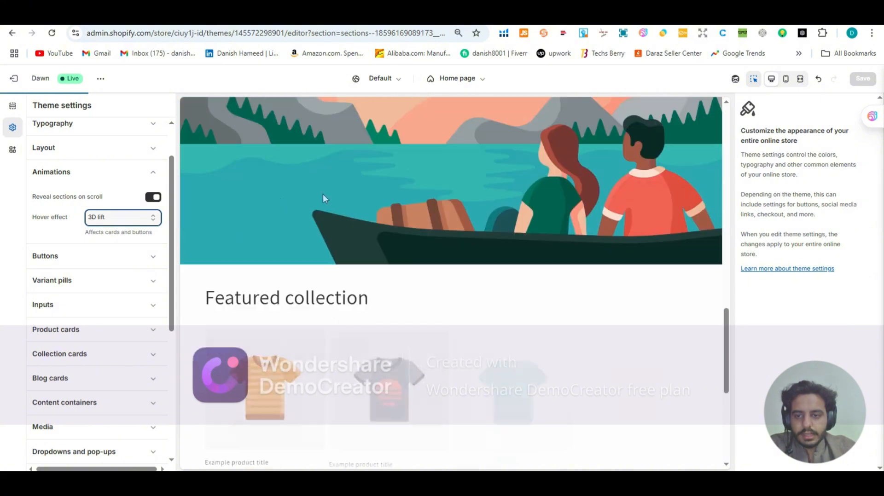
{"action": "scroll", "coordinate": [83, 226], "scroll_direction": "down", "scroll_amount": 1}
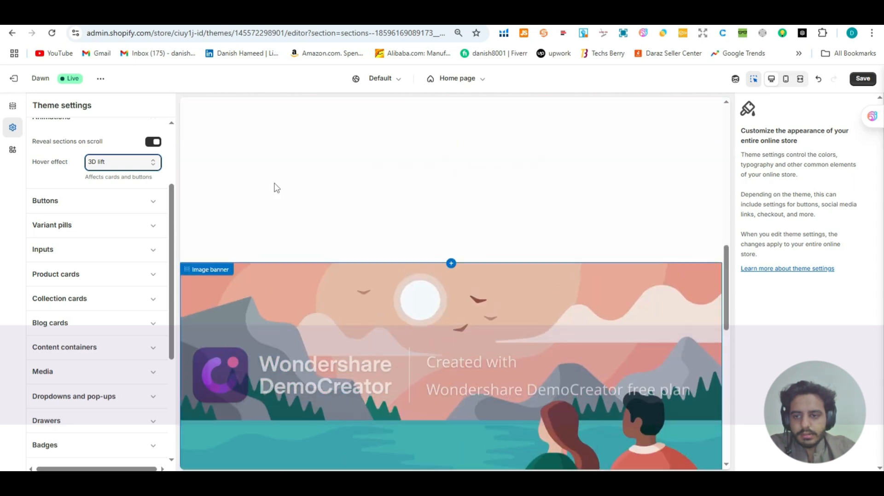
Step: Expand the Buttons options in the theme settings and review their border and shadow settings
{"action": "left_click", "coordinate": [70, 202]}
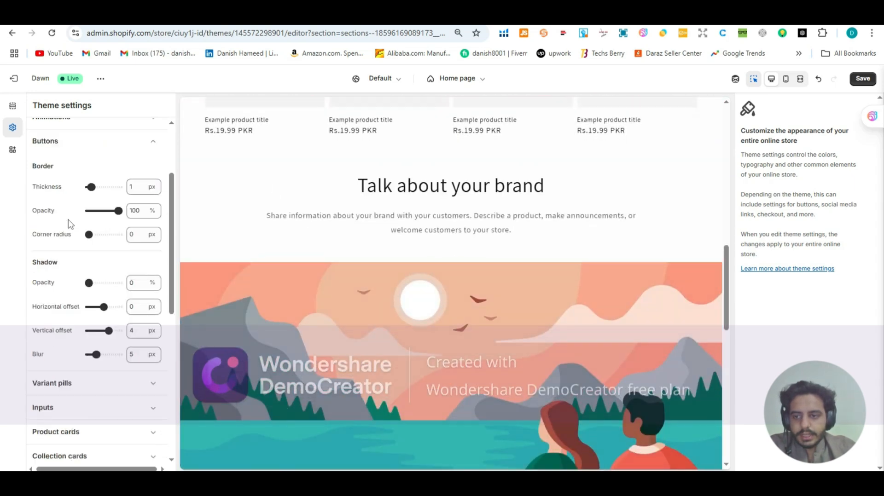
{"action": "scroll", "coordinate": [102, 205], "scroll_direction": "down", "scroll_amount": 2}
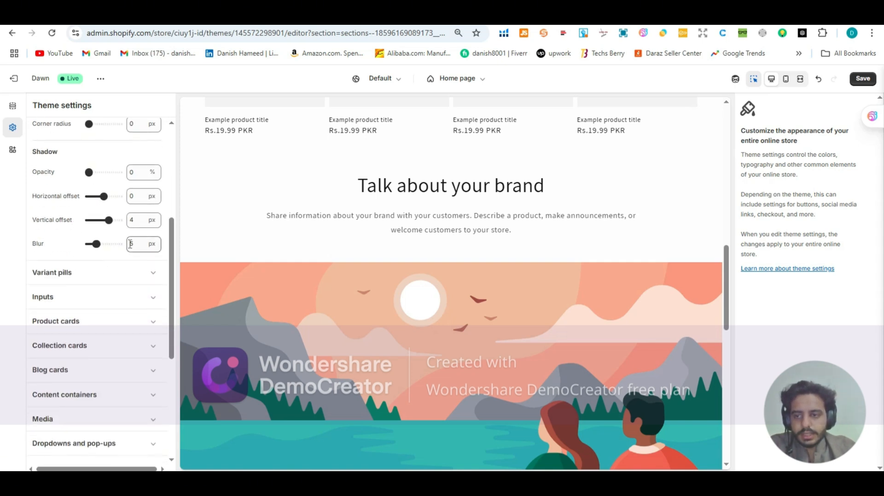
{"action": "scroll", "coordinate": [89, 246], "scroll_direction": "up", "scroll_amount": 1}
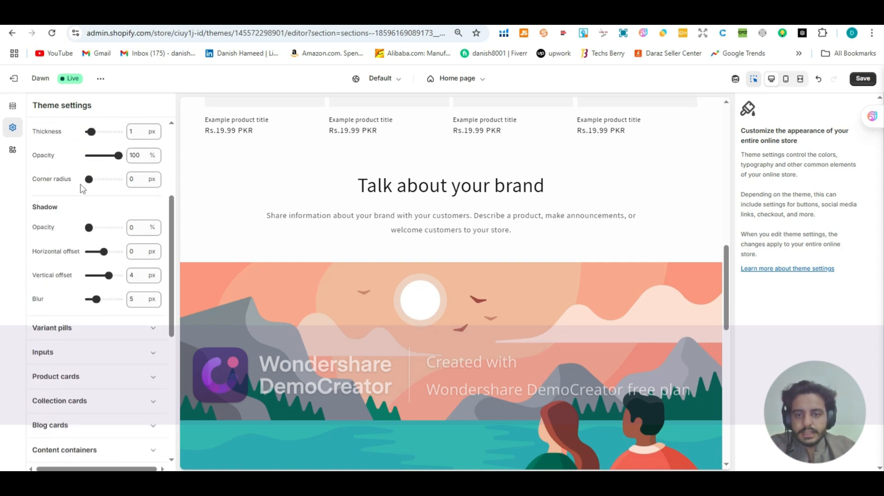
Step: Look through the remaining theme settings categories, from Variant pills to Custom CSS, and check the top of the home page preview
{"action": "scroll", "coordinate": [75, 196], "scroll_direction": "down", "scroll_amount": 1}
{"action": "scroll", "coordinate": [67, 241], "scroll_direction": "down", "scroll_amount": 2}
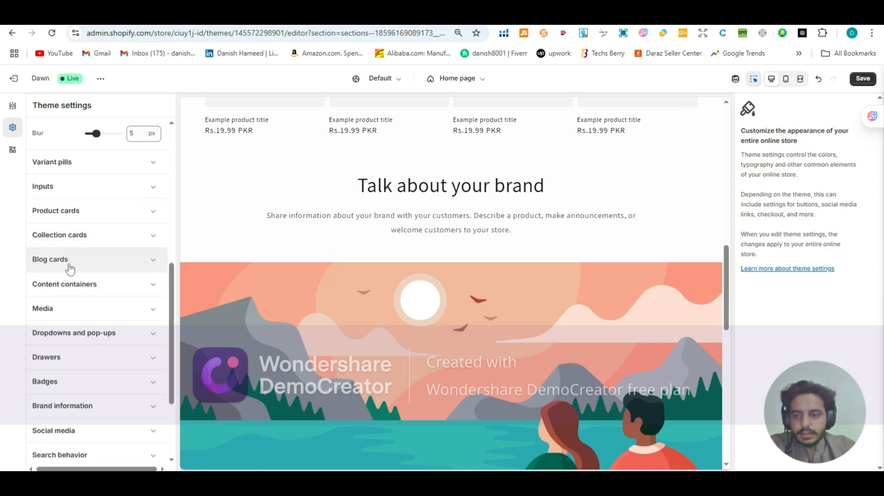
{"action": "scroll", "coordinate": [70, 281], "scroll_direction": "down", "scroll_amount": 1}
{"action": "scroll", "coordinate": [64, 265], "scroll_direction": "down", "scroll_amount": 2}
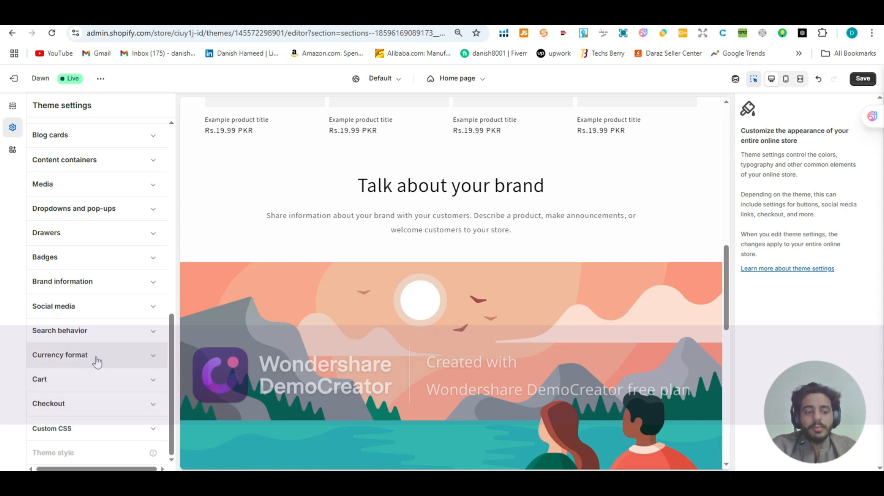
{"action": "scroll", "coordinate": [97, 362], "scroll_direction": "up", "scroll_amount": 10}
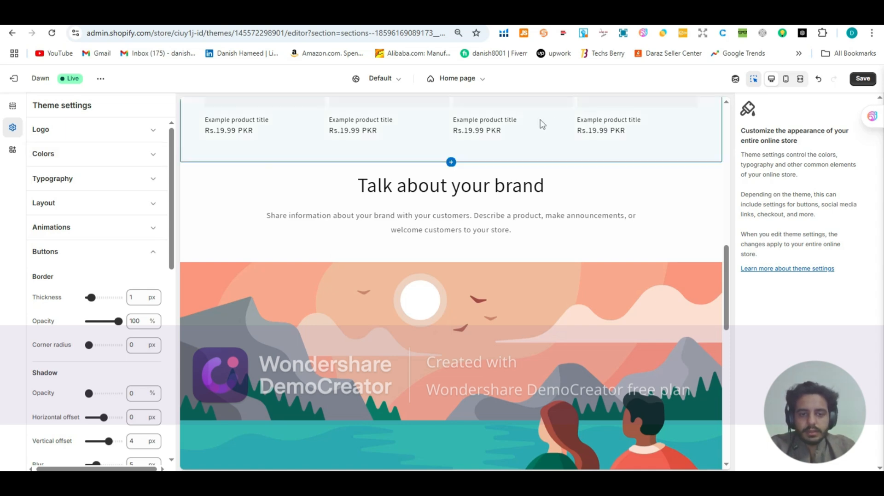
{"action": "scroll", "coordinate": [538, 122], "scroll_direction": "up", "scroll_amount": 10}
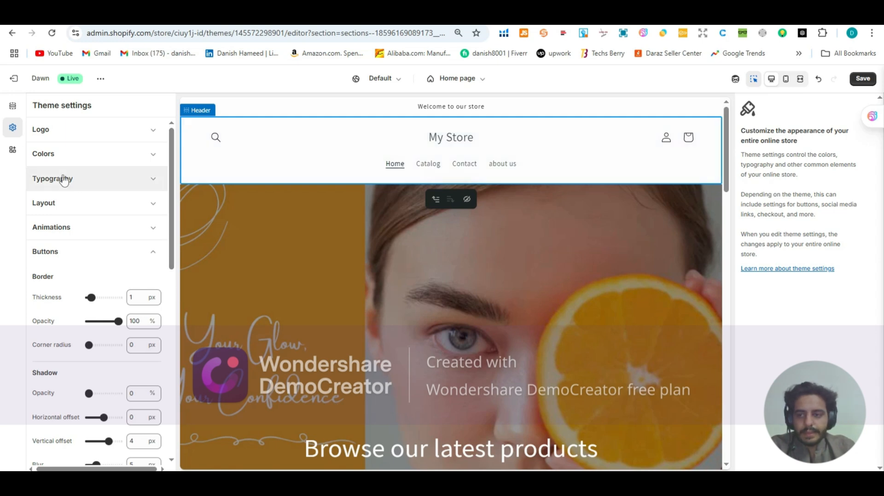
{"action": "scroll", "coordinate": [72, 216], "scroll_direction": "down", "scroll_amount": 5}
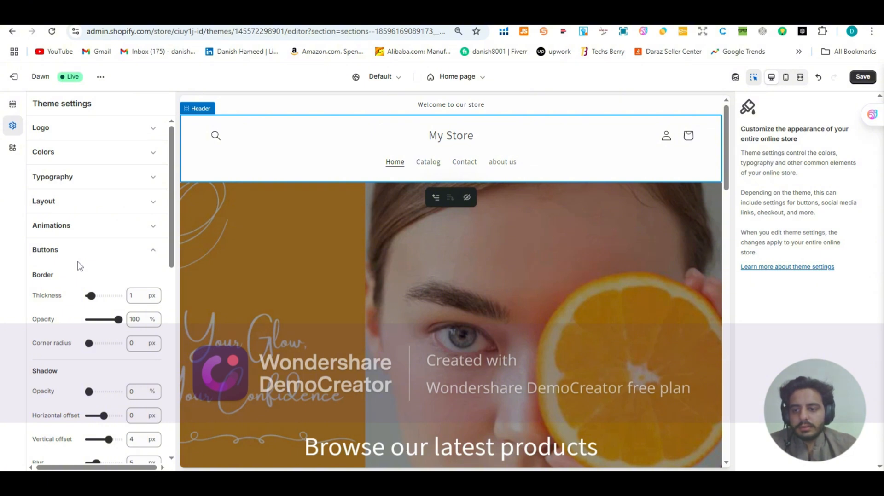
{"action": "scroll", "coordinate": [74, 295], "scroll_direction": "down", "scroll_amount": 9}
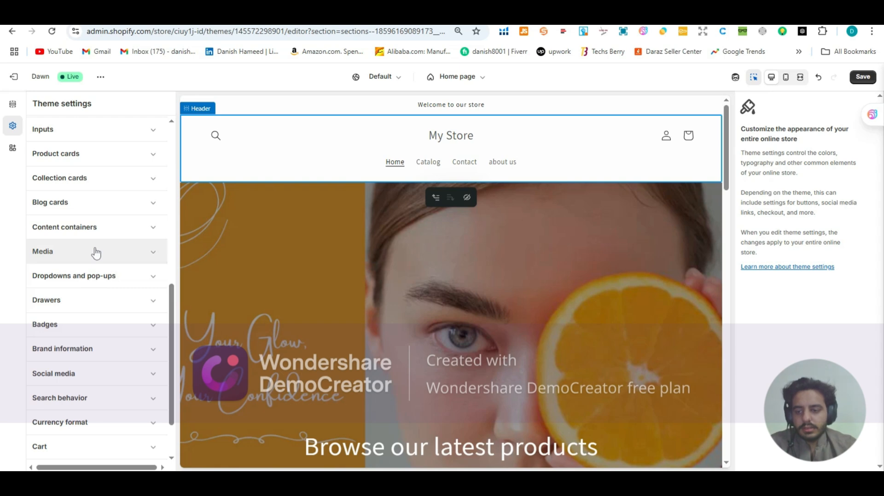
{"action": "scroll", "coordinate": [96, 253], "scroll_direction": "up", "scroll_amount": 3}
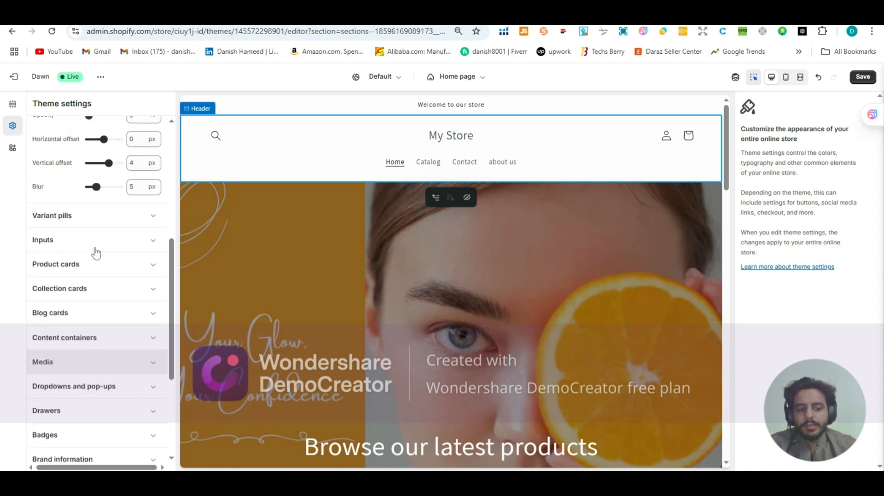